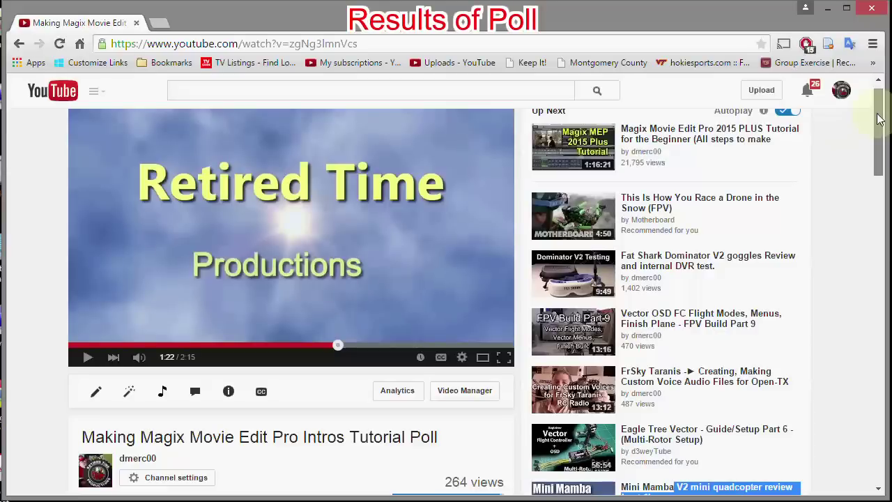
Review the intro tutorial poll video's page, from its like and dislike counts through the viewers' comments.
scroll(879, 118, down, 2)
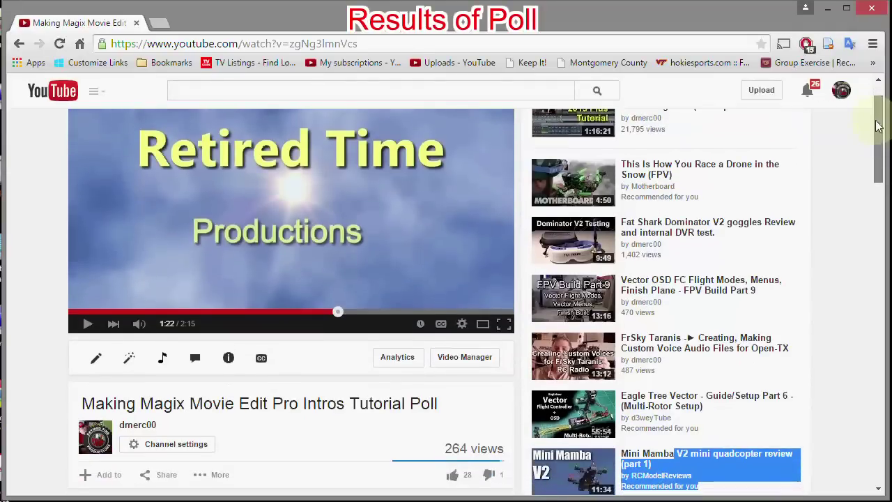
scroll(872, 125, down, 4)
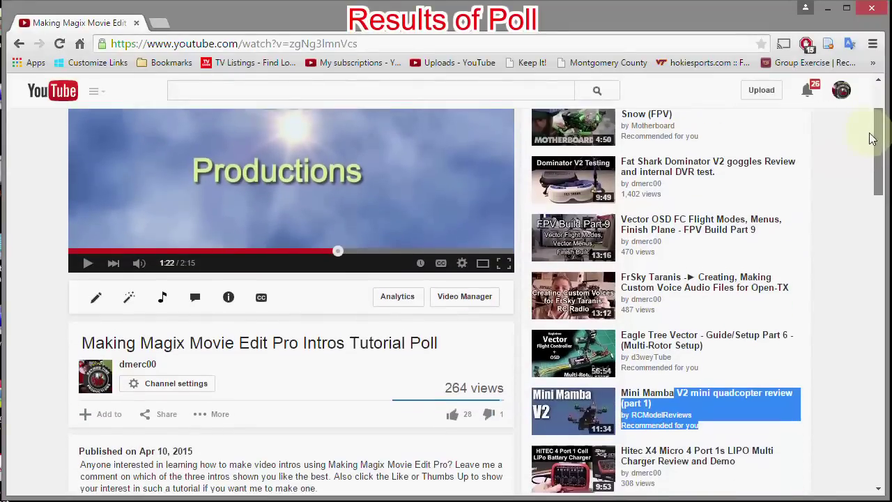
scroll(864, 153, down, 5)
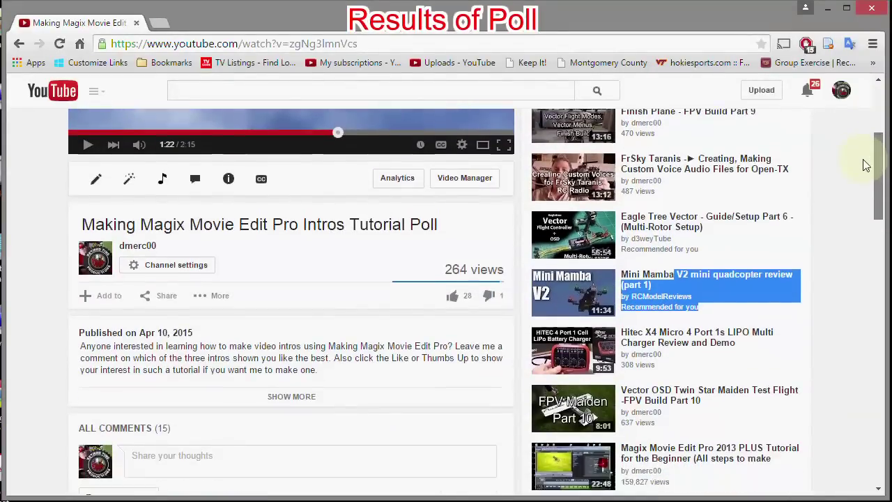
scroll(867, 182, down, 1)
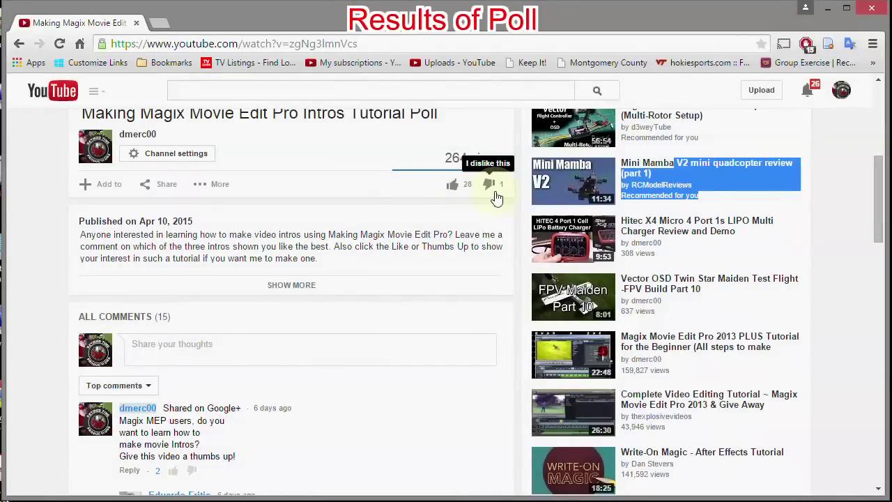
scroll(882, 172, down, 3)
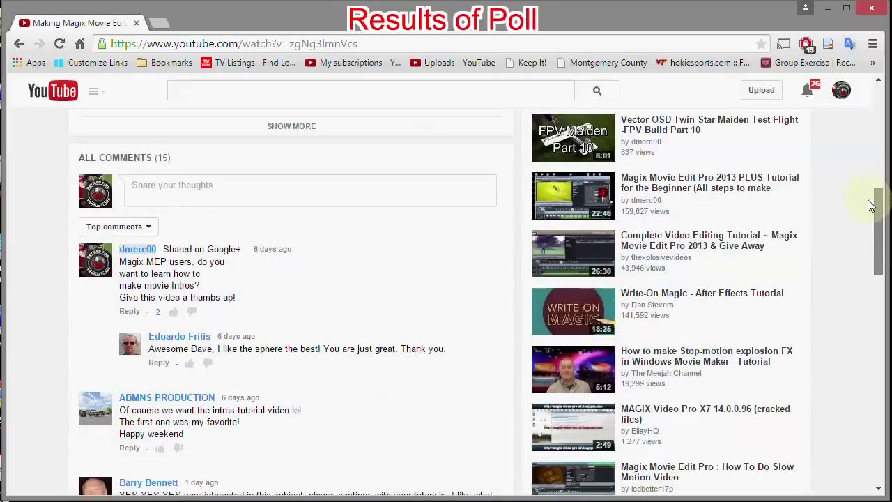
scroll(864, 202, up, 1)
scroll(863, 209, down, 2)
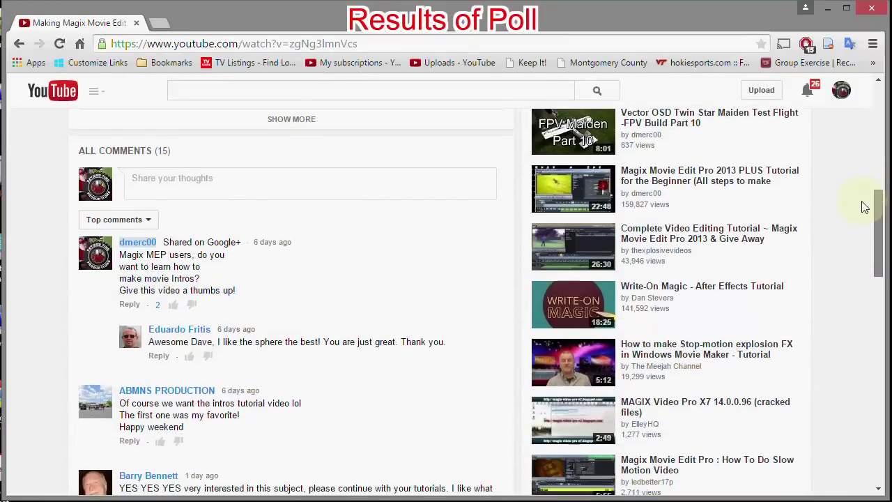
scroll(860, 237, down, 4)
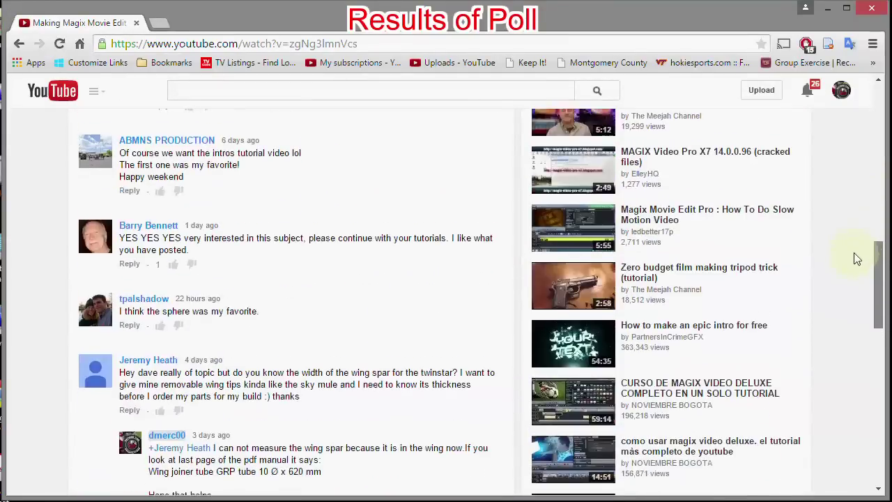
scroll(853, 285, down, 1)
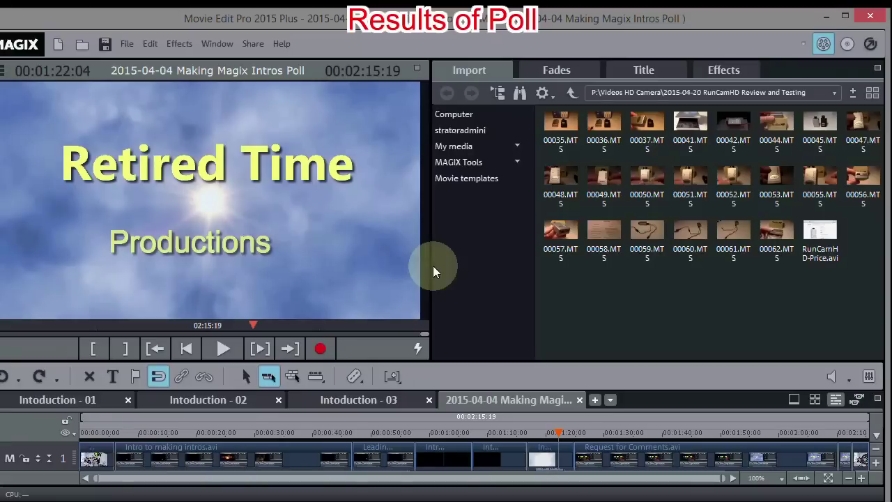
In Movie Edit Pro, preview the sample intros by moving the playhead across their clips in the poll project's timeline.
click(499, 432)
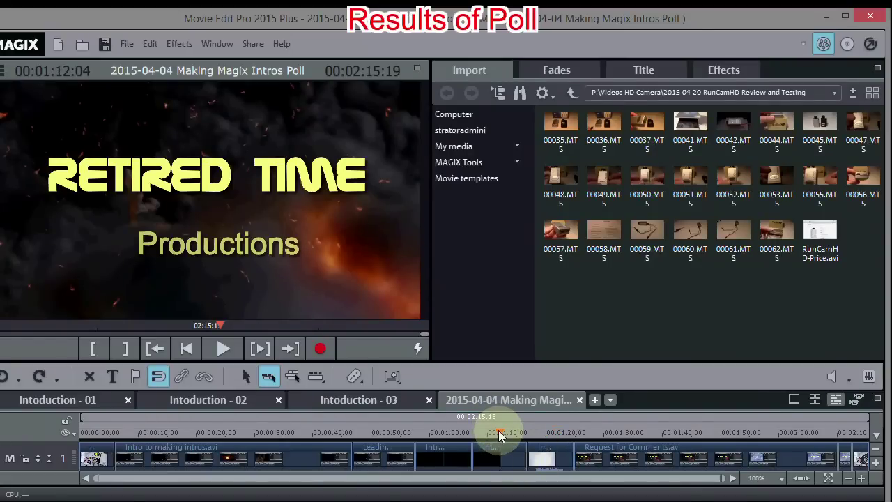
mouse_move(499, 433)
mouse_down()
mouse_move(488, 432)
mouse_move(507, 432)
mouse_move(497, 432)
mouse_up()
drag(498, 432, 437, 430)
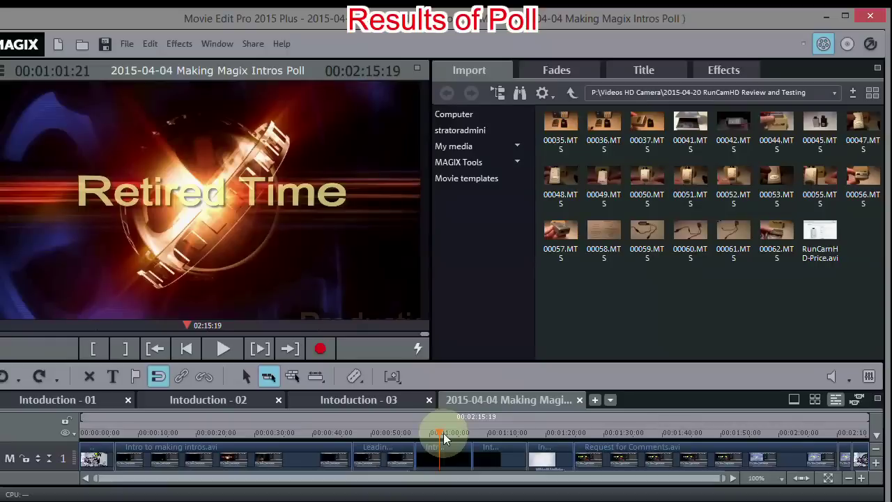
drag(443, 438, 554, 426)
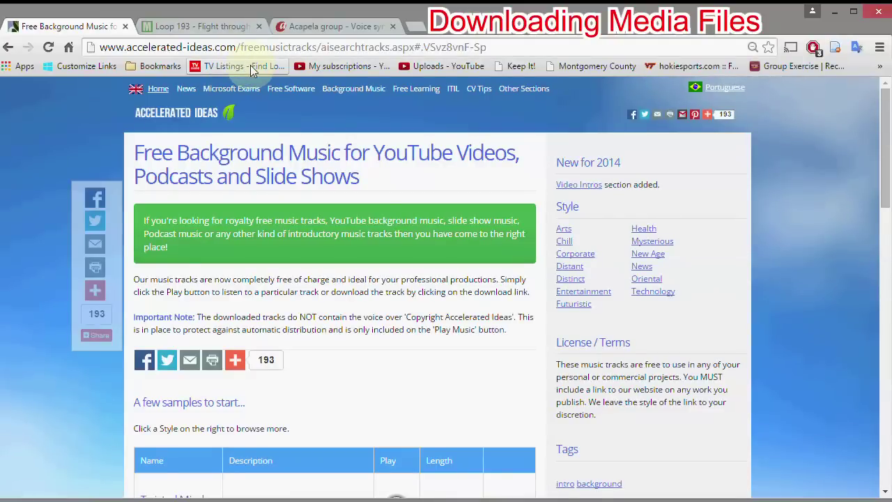
In the browser, download the 10-second Sky Line track from the Accelerated Ideas free background music page.
mouse_move(218, 93)
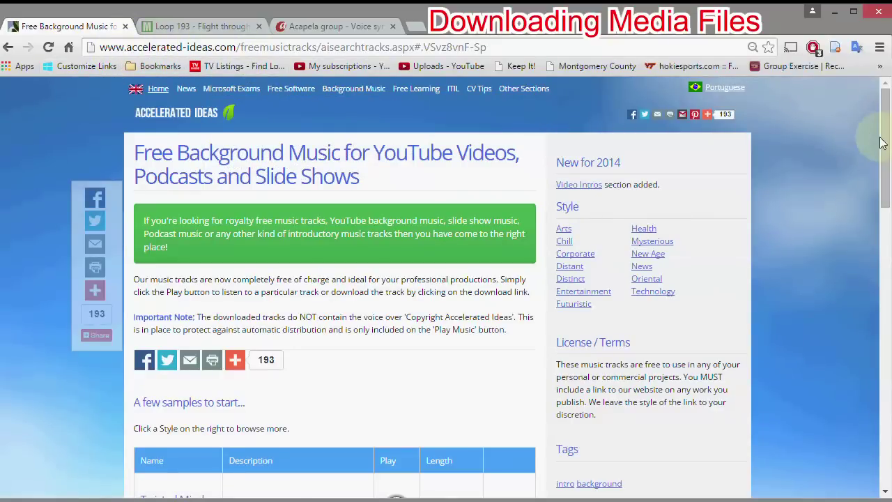
drag(886, 145, 871, 264)
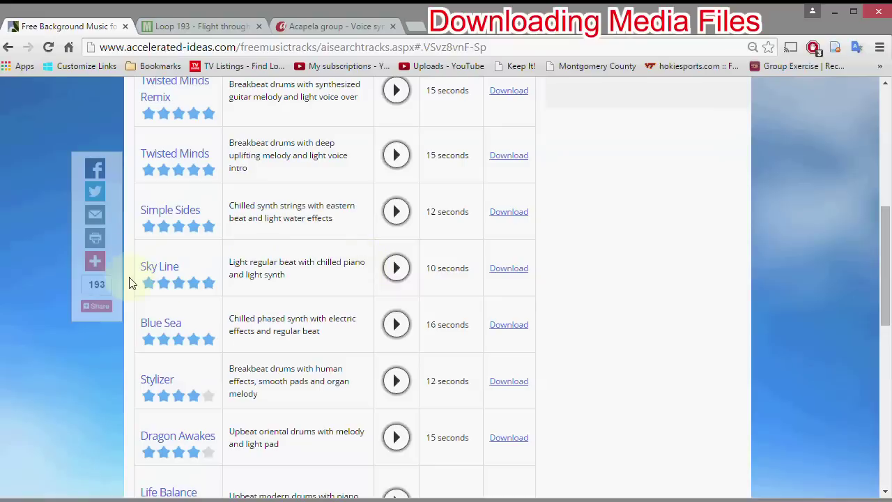
click(506, 271)
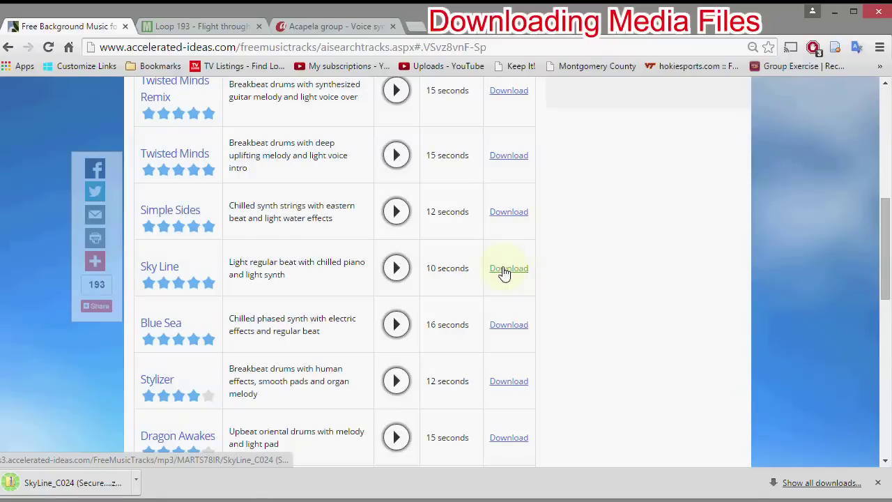
Dismiss the Movietools cookie notice and download Loop 193 - Flight Through the Clouds as a Windows Media file (WMV).
click(191, 28)
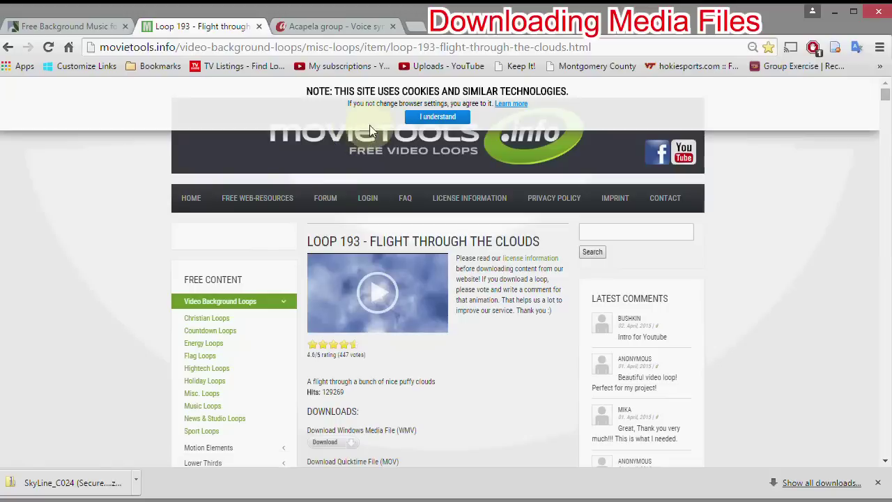
click(438, 116)
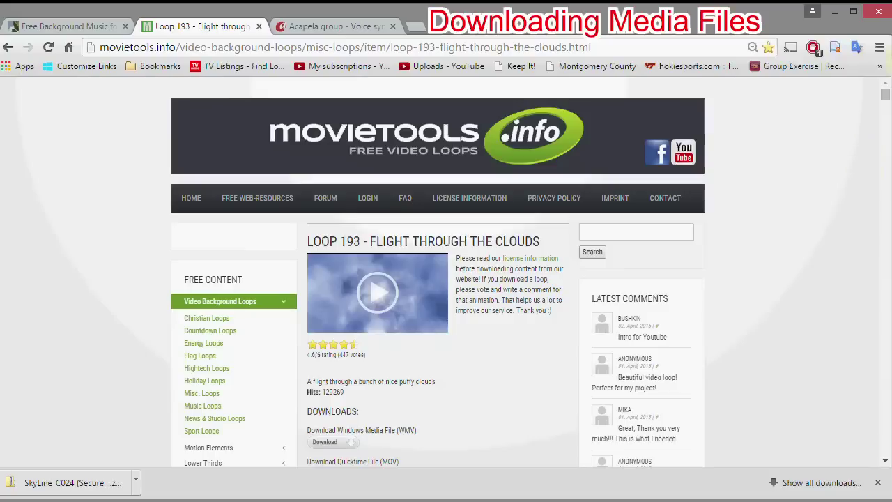
scroll(887, 101, down, 2)
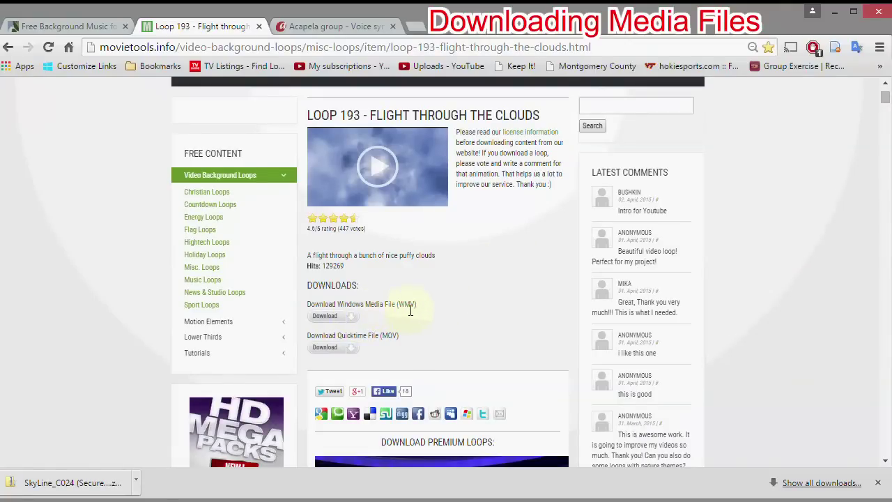
click(325, 319)
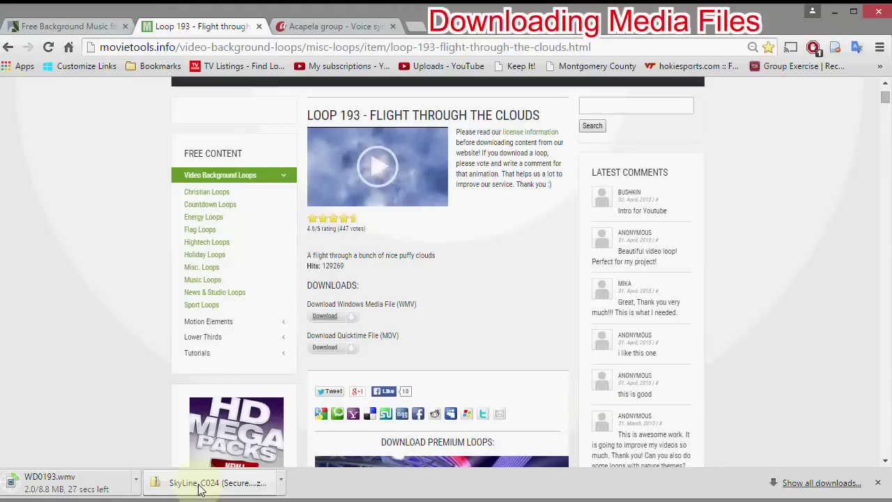
Bring up the text to speech demo on the Acapela Group website.
click(328, 28)
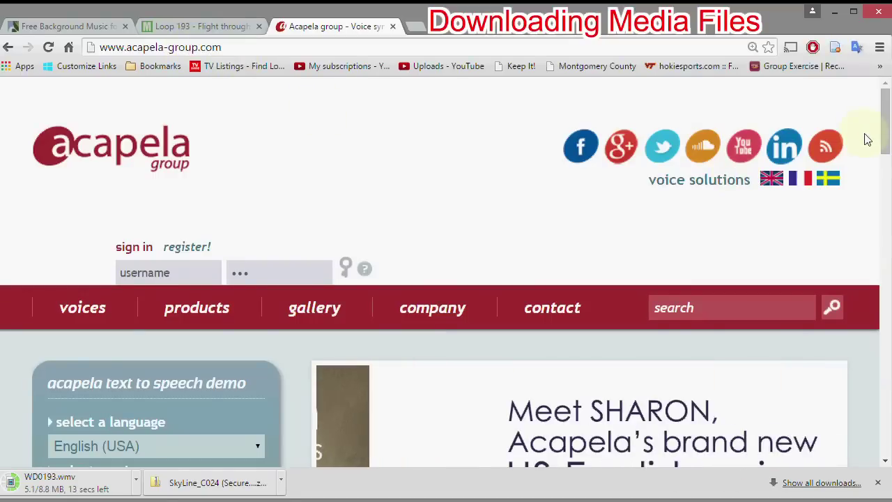
drag(883, 135, 882, 180)
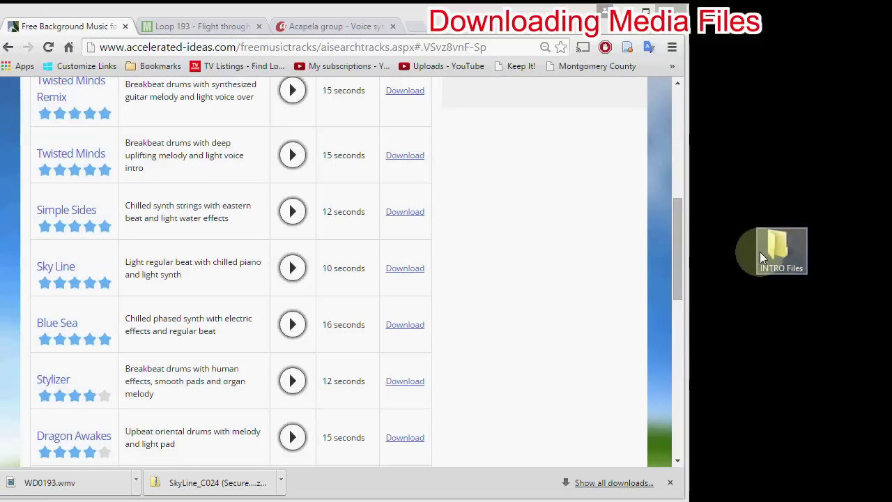
Shrink the browser window to uncover the desktop, then move WD0193.wmv from Downloads into the INTRO Files folder and close Downloads.
drag(725, 263, 739, 259)
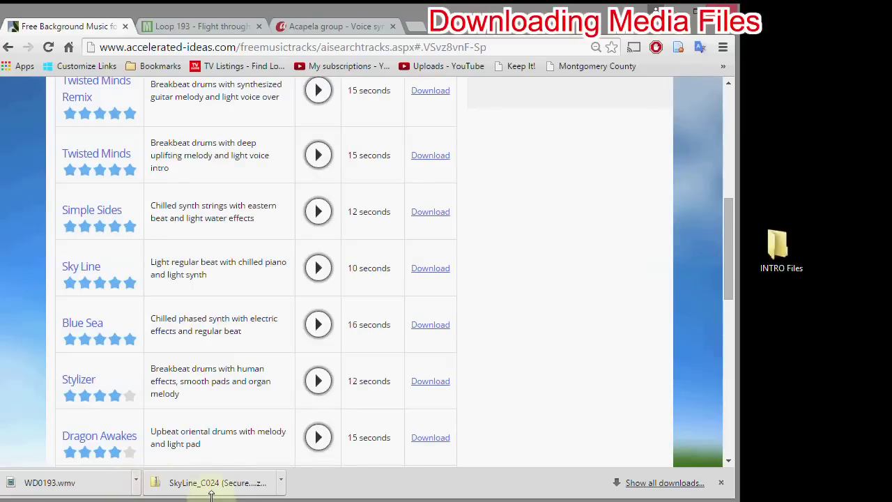
drag(212, 498, 216, 371)
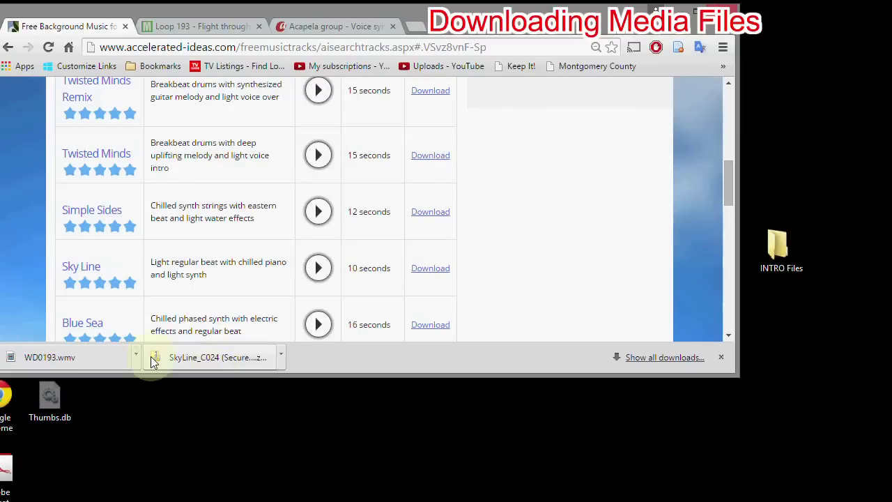
click(136, 358)
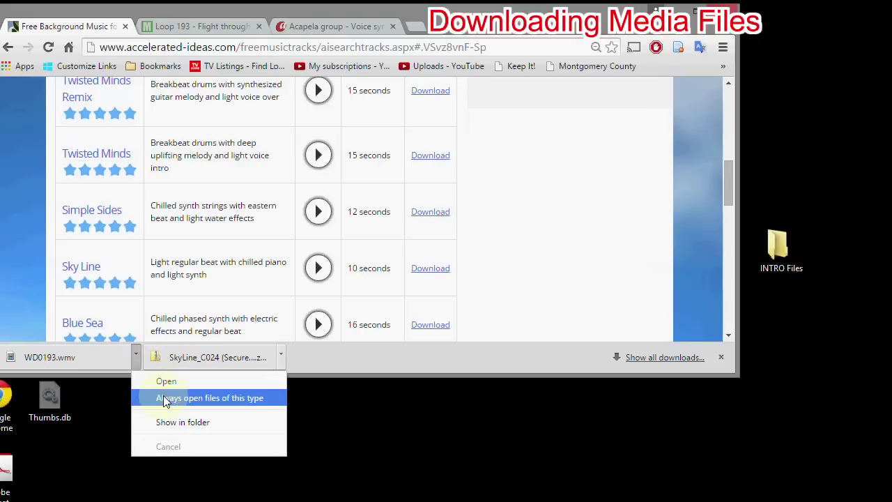
click(170, 421)
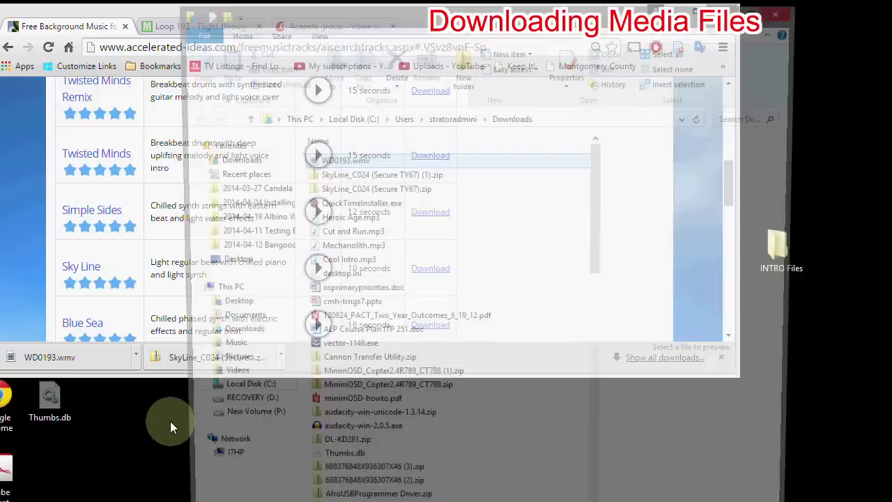
drag(481, 19, 342, 25)
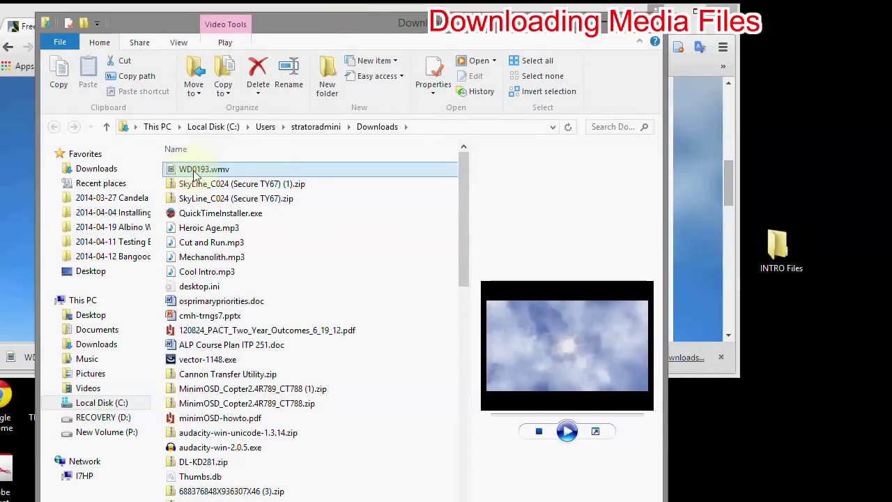
drag(199, 177, 780, 246)
click(806, 271)
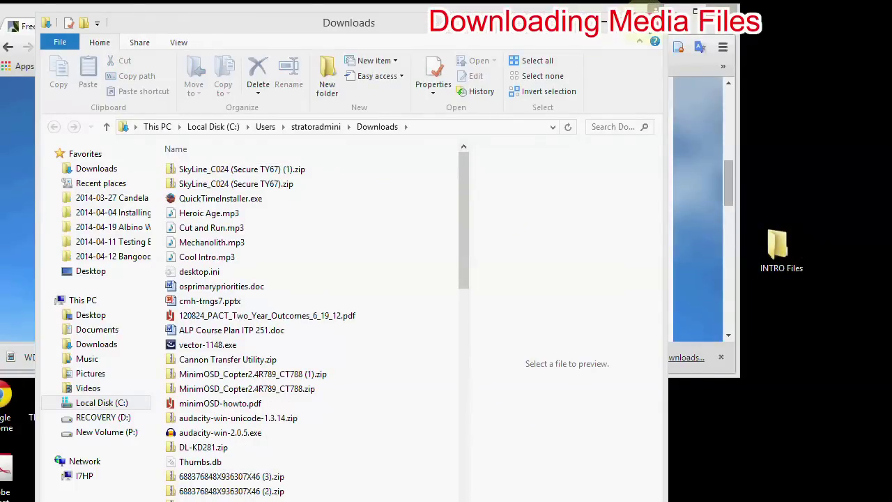
key(alt+F4)
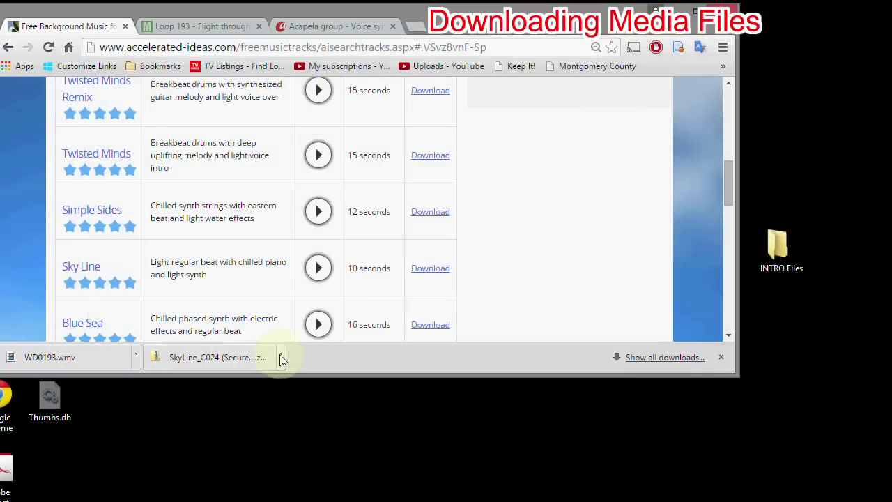
Show the SkyLine download in its folder, move SkyLine_C024 (Secure TY67).zip into INTRO Files, and close the Downloads window.
click(282, 359)
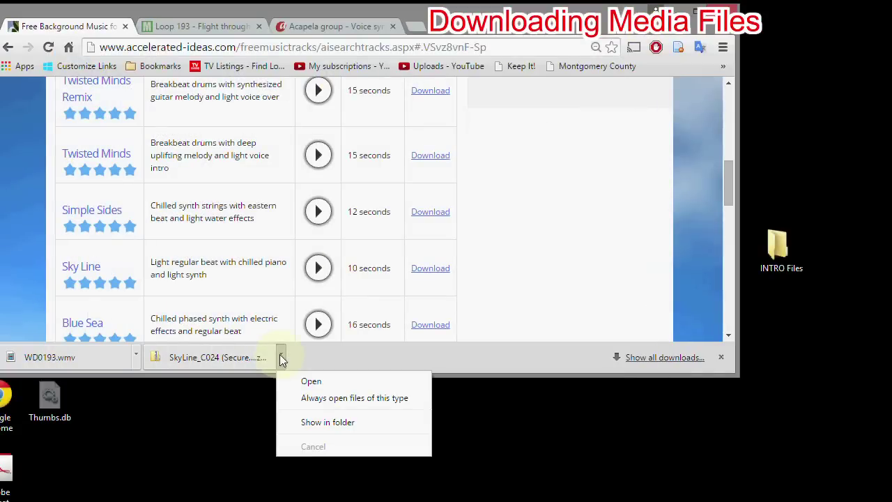
click(323, 422)
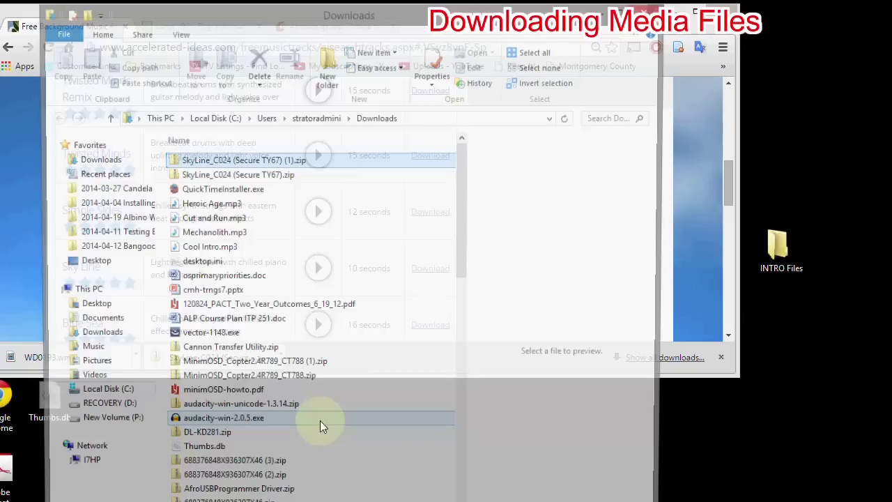
shift+click(232, 177)
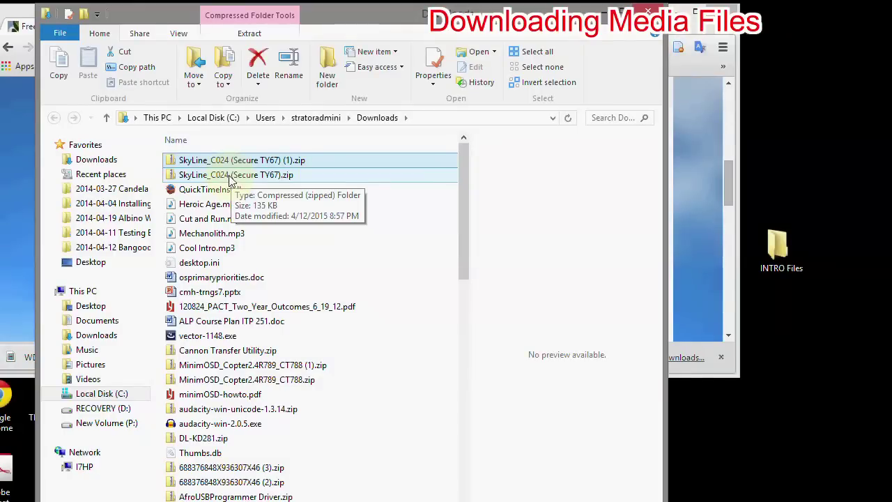
drag(233, 180, 779, 245)
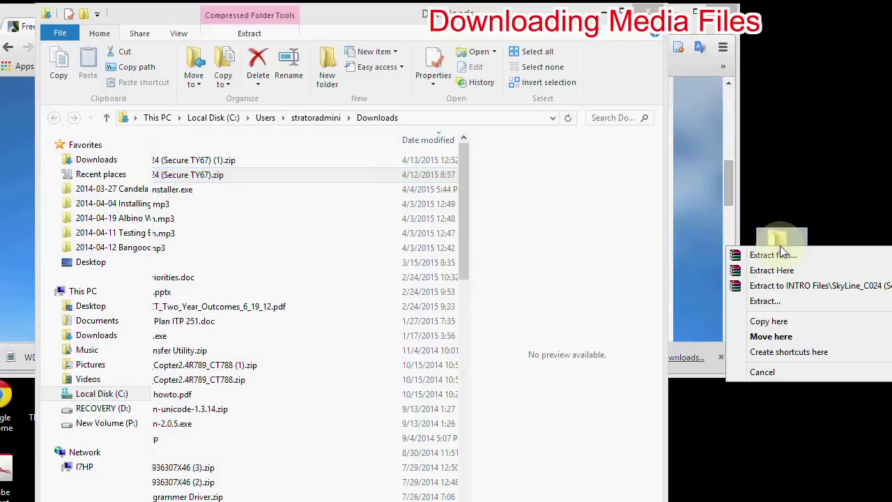
click(771, 337)
click(648, 12)
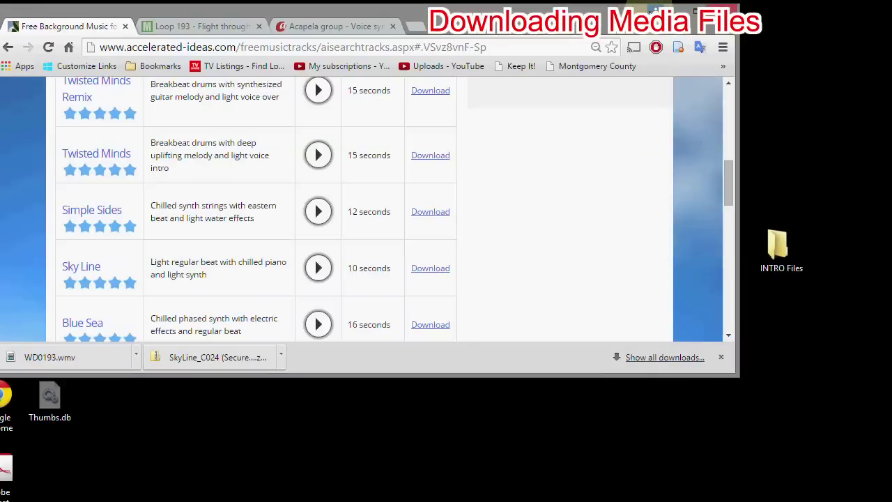
Open the INTRO Files folder on the desktop and check the collected video loop and music files.
double_click(775, 249)
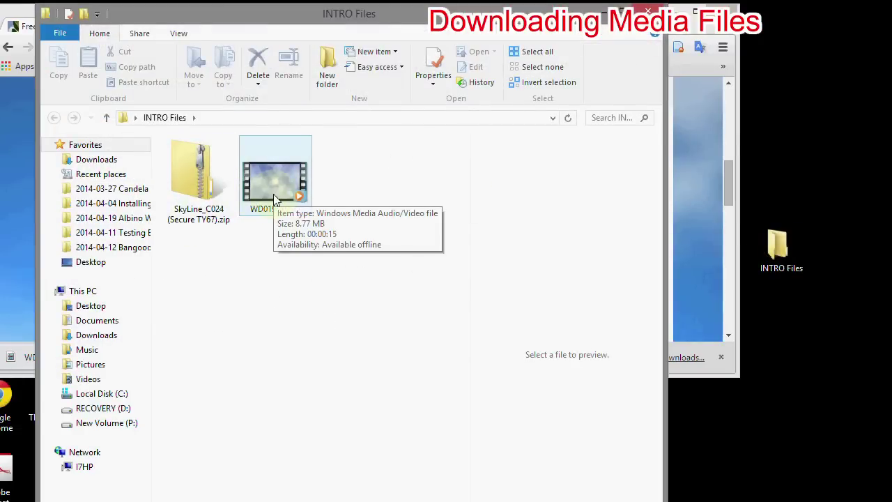
click(293, 273)
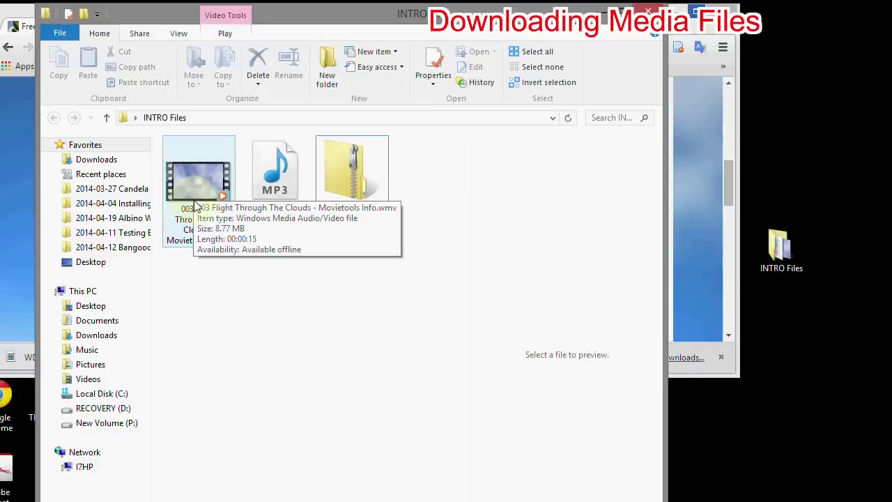
click(188, 160)
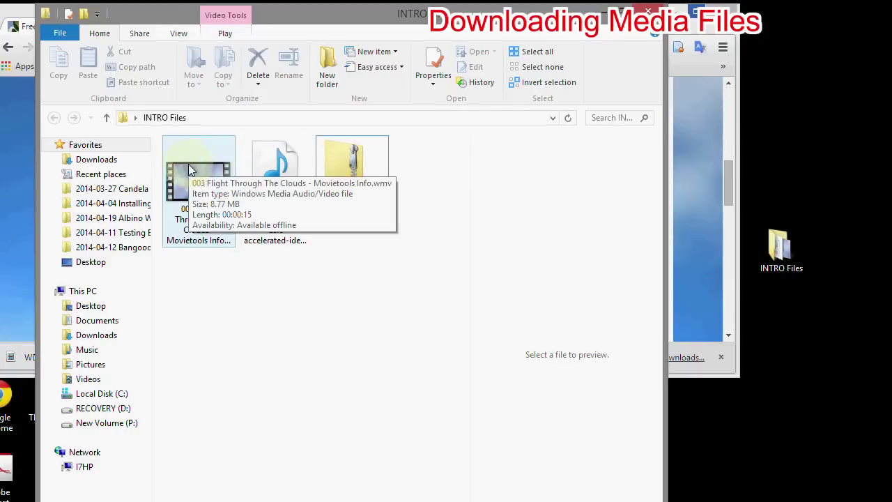
Check the file details of the Flight Through The Clouds video and the SkyLine music track in INTRO Files.
click(197, 242)
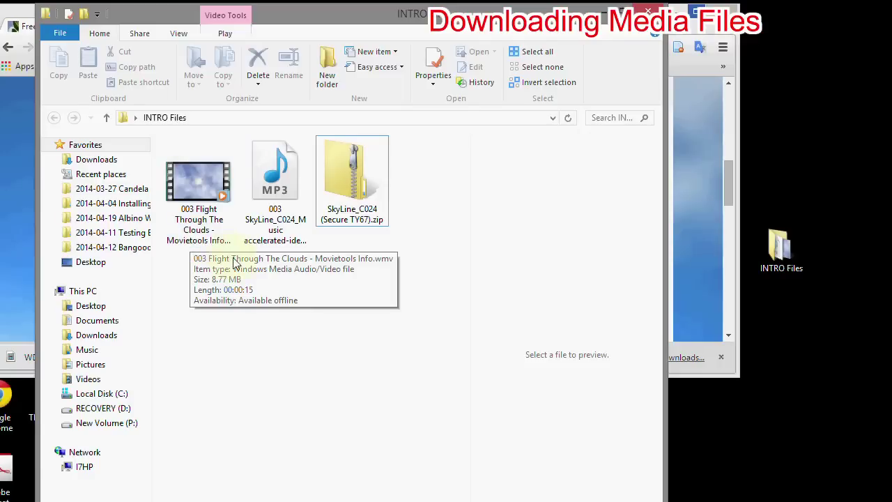
click(335, 259)
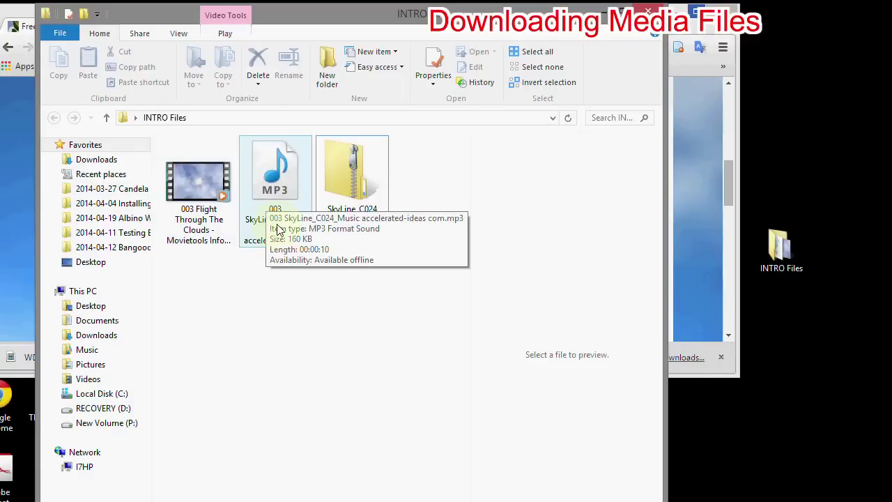
click(255, 268)
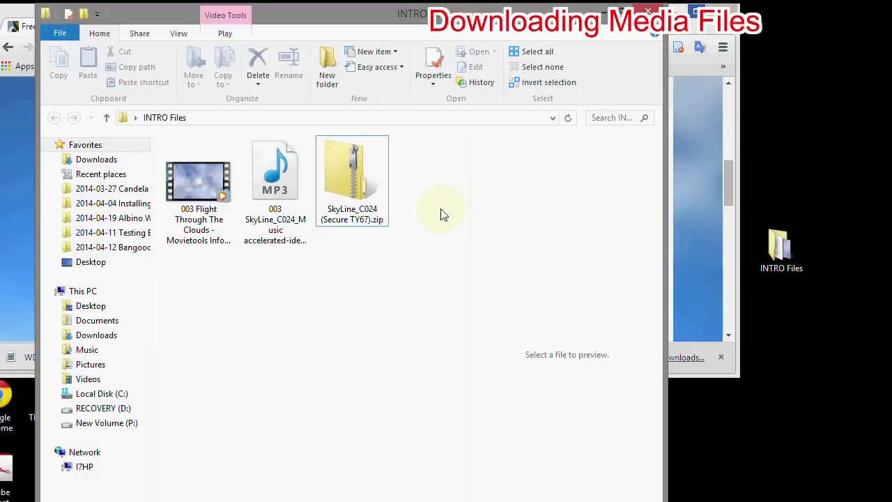
Inspect the contents of SkyLine_C024 (Secure TY67).zip, then delete the archive from INTRO Files.
double_click(342, 175)
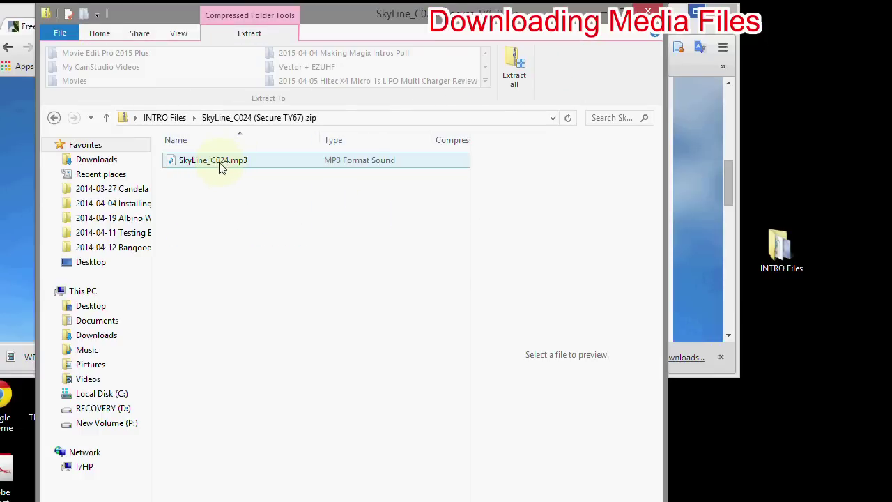
click(106, 117)
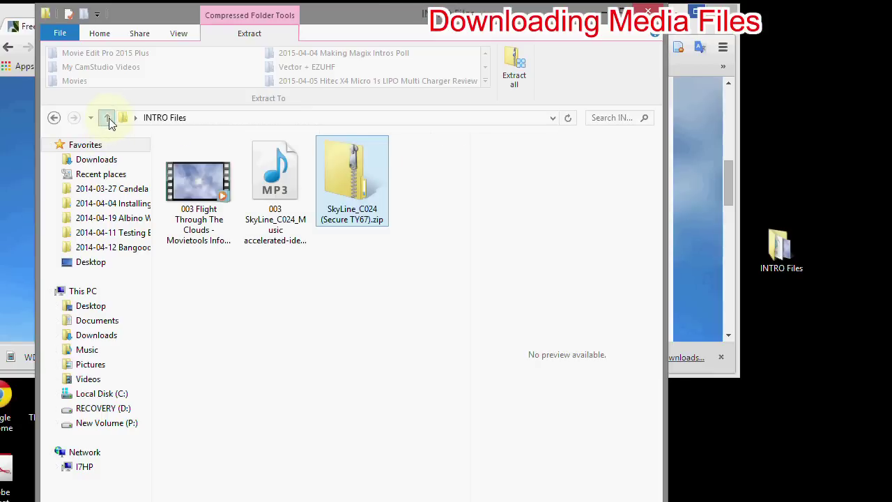
right_click(346, 157)
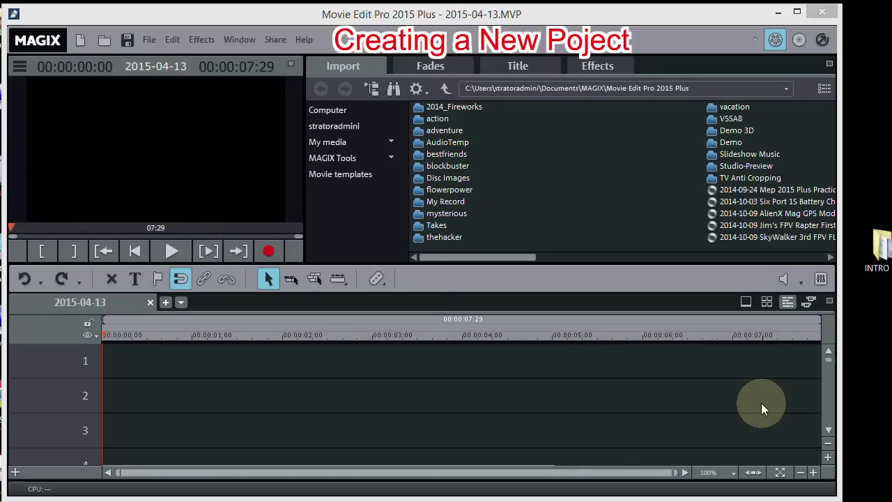
Create a new project in Movie Edit Pro named 2015-04-18 Magix Movie Edit Pro INTRO Tutorial 001.
double_click(880, 247)
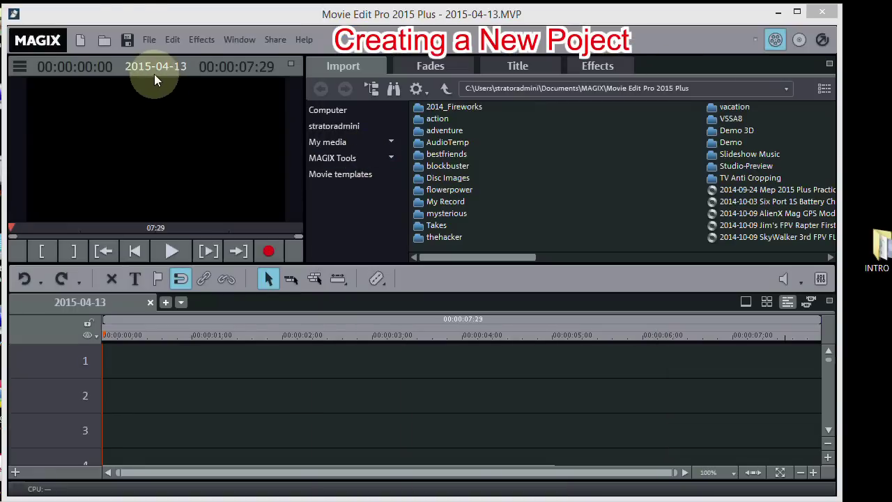
click(147, 40)
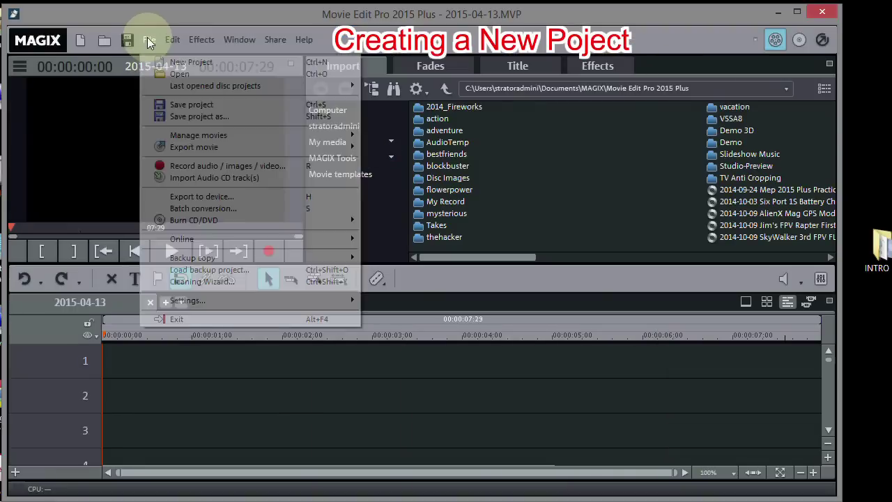
mouse_move(171, 40)
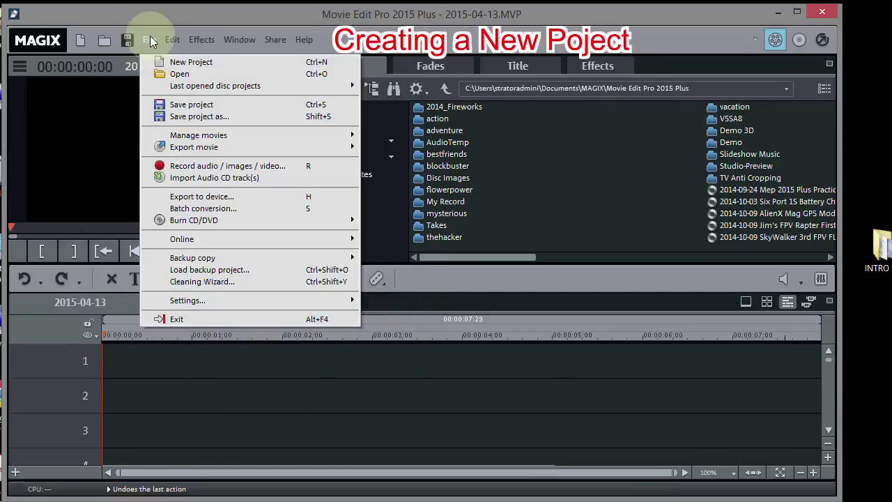
mouse_move(143, 42)
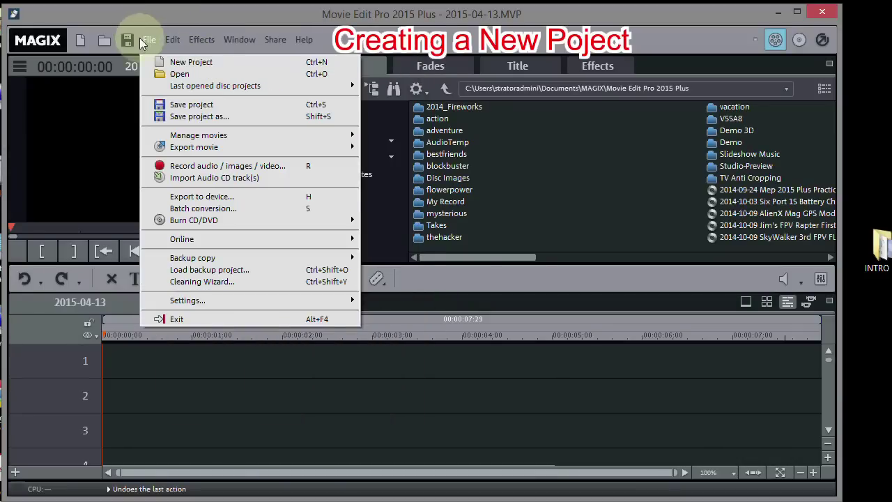
click(168, 62)
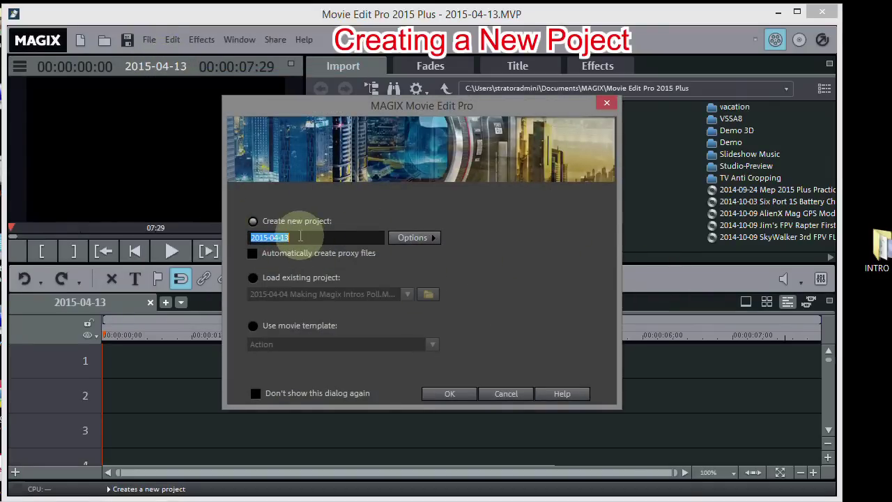
key(ctrl+v)
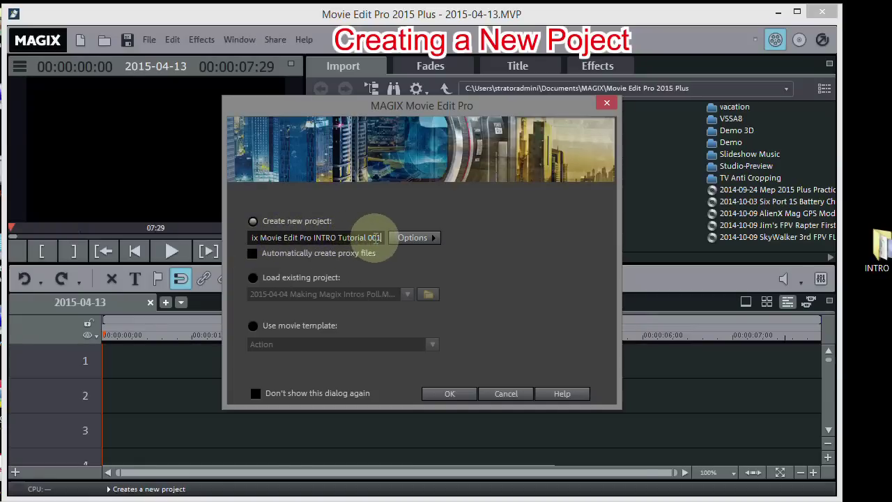
click(449, 394)
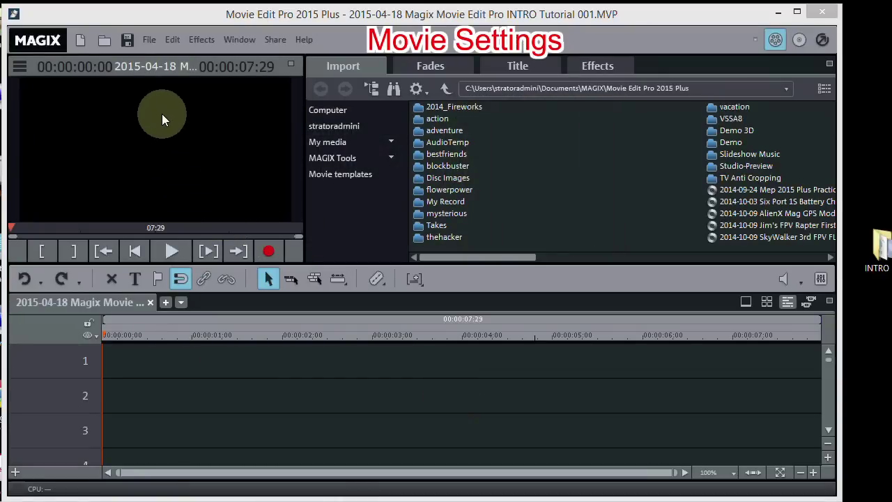
Apply movie settings of 32 tracks, 48000 Hz audio and NTSC HDTV 1080i 16:9 (1920x1080; 29.97fps) as presets for new movies.
click(147, 40)
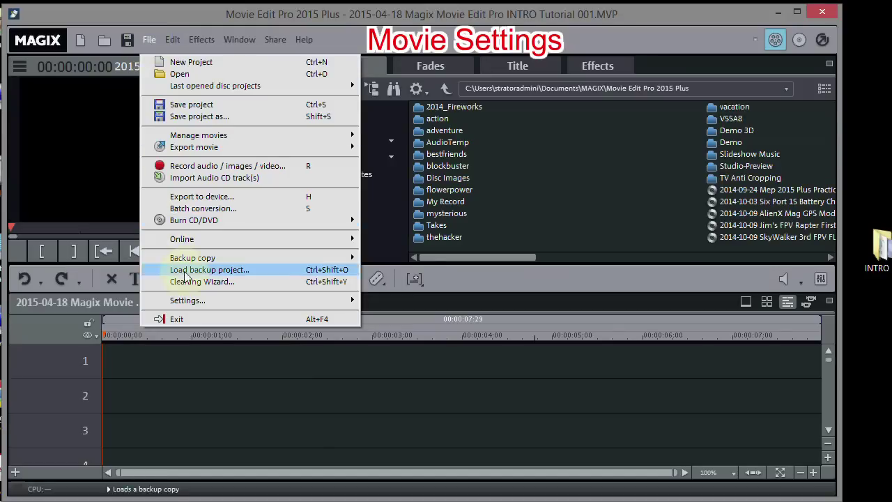
mouse_move(198, 305)
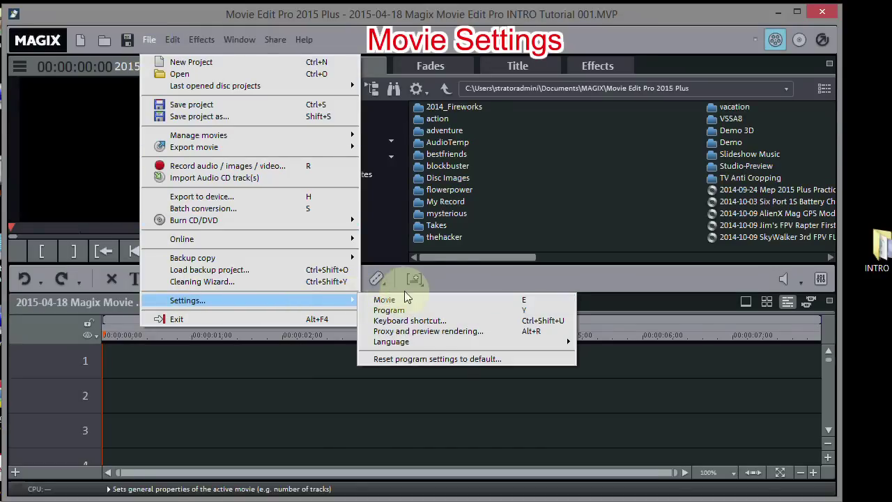
click(387, 301)
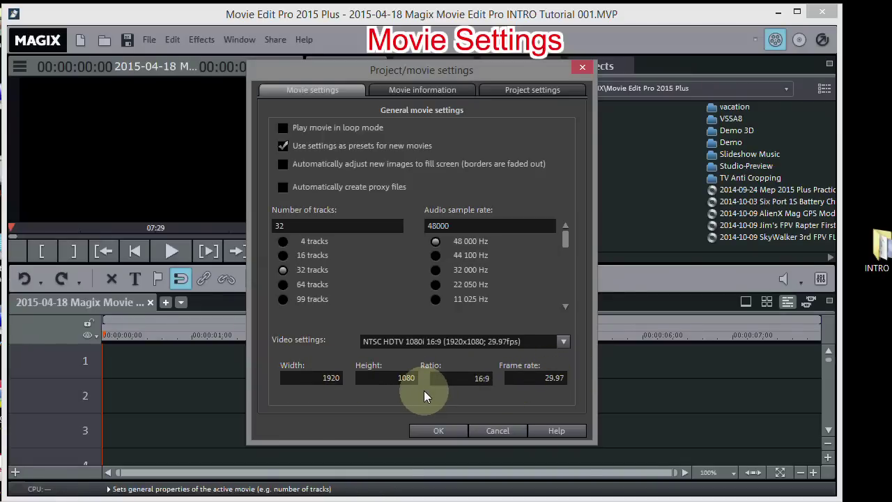
click(438, 430)
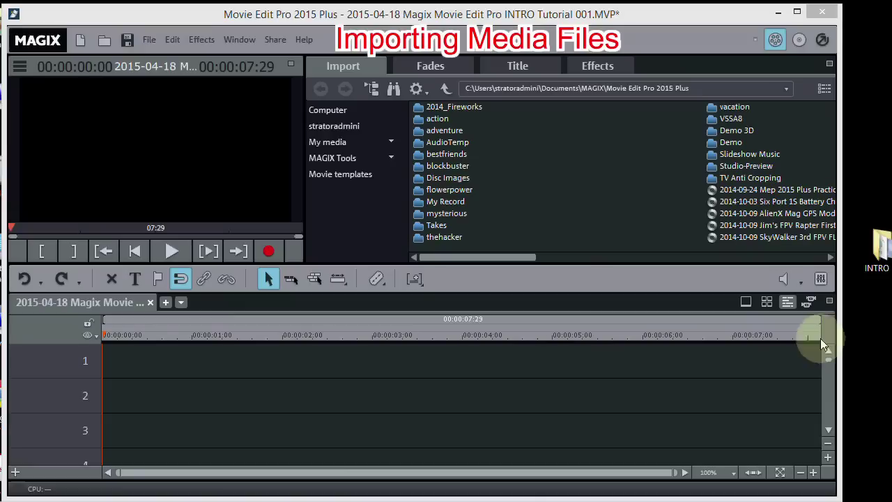
Open the INTRO Files folder beside the editor and place the SkyLine_C024 music MP3 at the start of track 1.
double_click(880, 248)
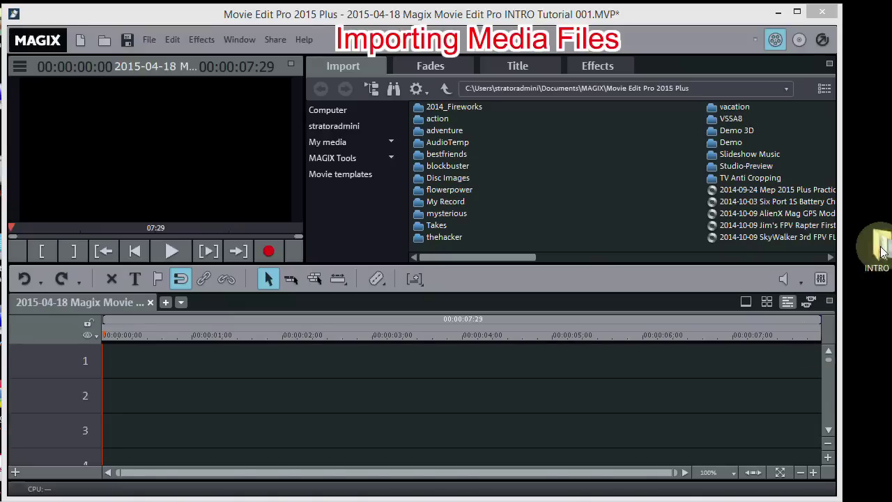
drag(563, 15, 874, 75)
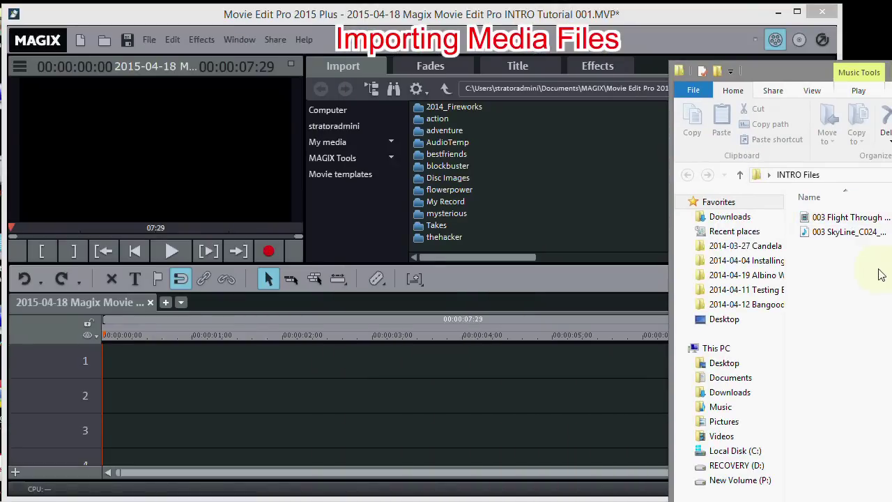
click(857, 234)
drag(854, 236, 121, 355)
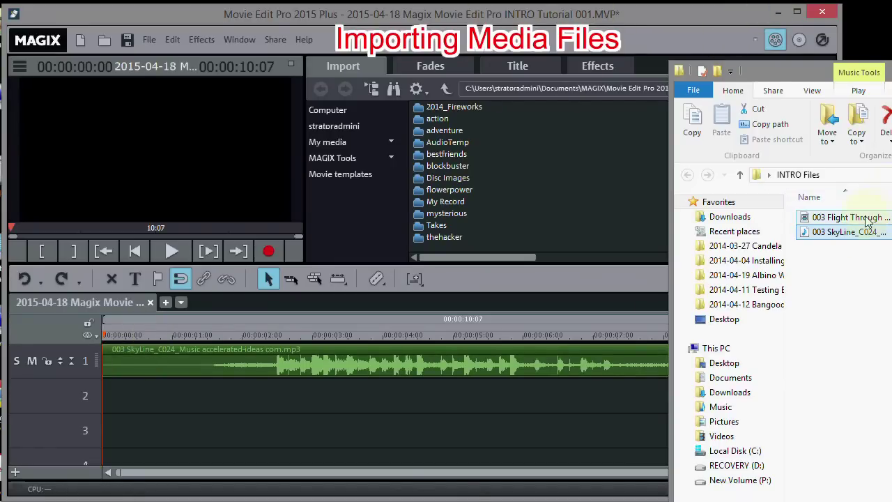
Place the Flight Through The Clouds video at the start of track 2 without adjusting the movie settings to it.
click(841, 222)
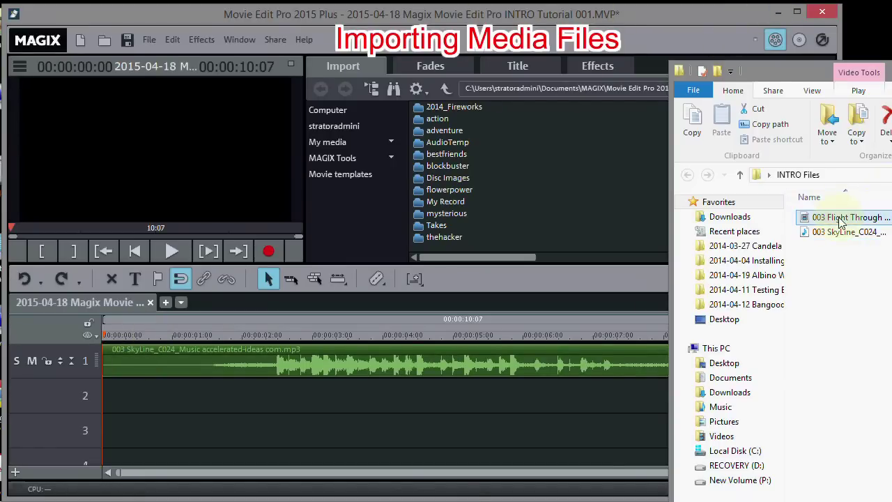
drag(841, 221, 107, 391)
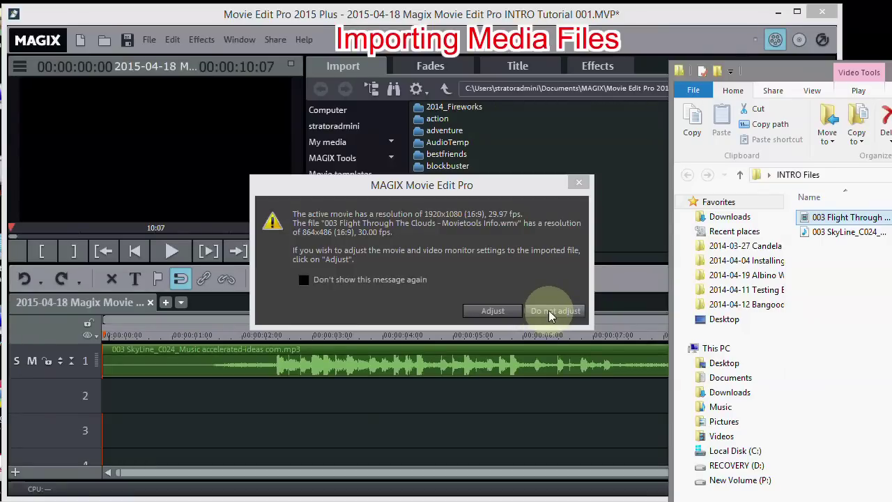
click(550, 312)
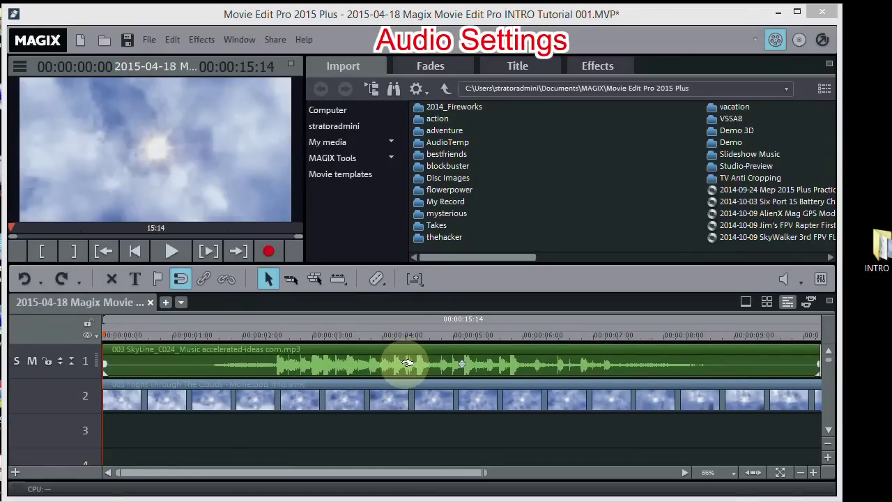
Open the program settings to review the audio configuration.
click(147, 39)
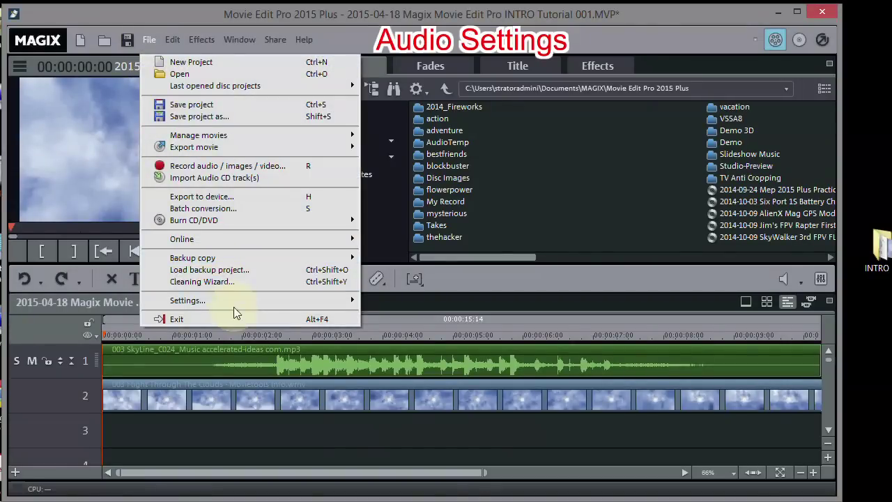
mouse_move(235, 304)
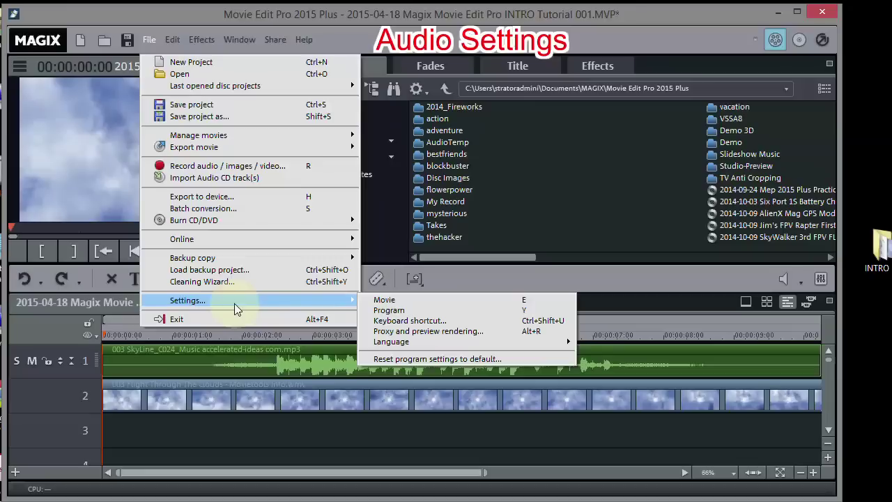
click(389, 310)
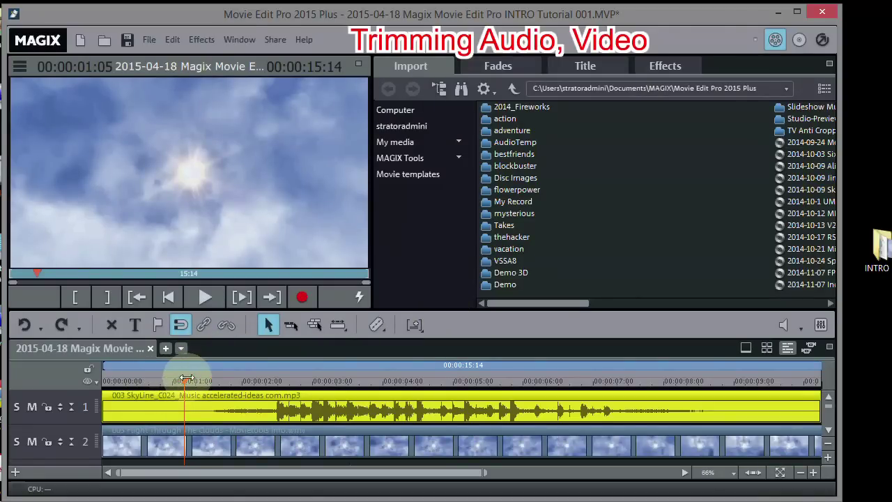
Play the movie from the beginning past the end of the music and compare the audio and video clip lengths.
drag(183, 380, 90, 376)
click(206, 297)
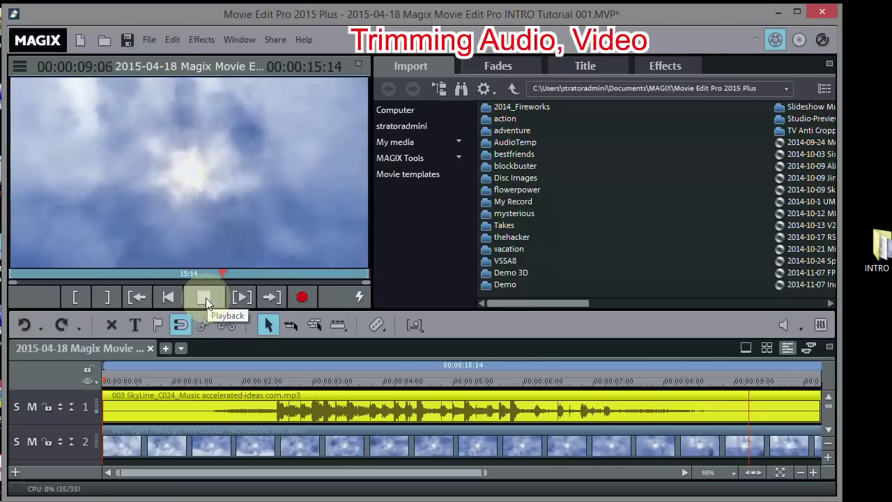
click(205, 298)
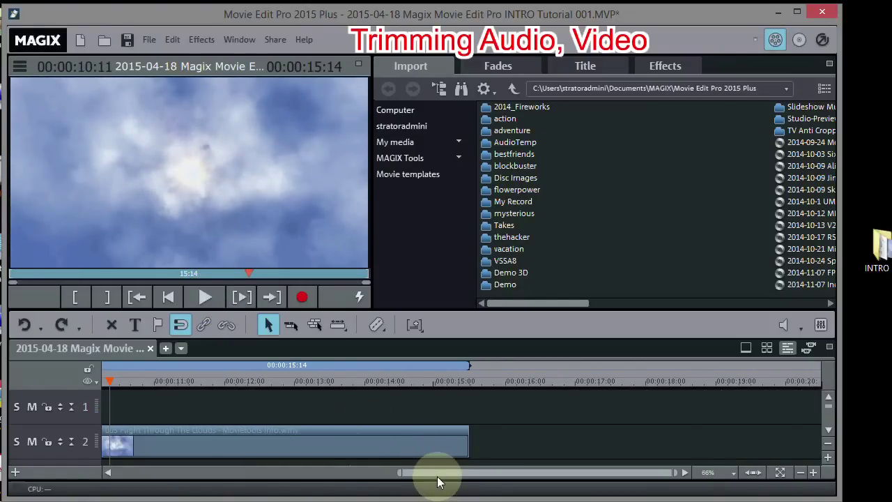
drag(441, 473, 19, 478)
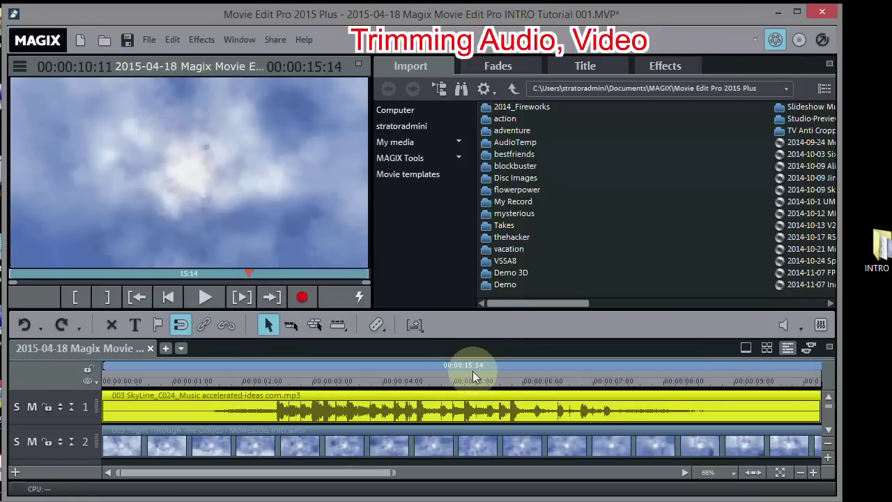
mouse_move(766, 400)
mouse_move(348, 437)
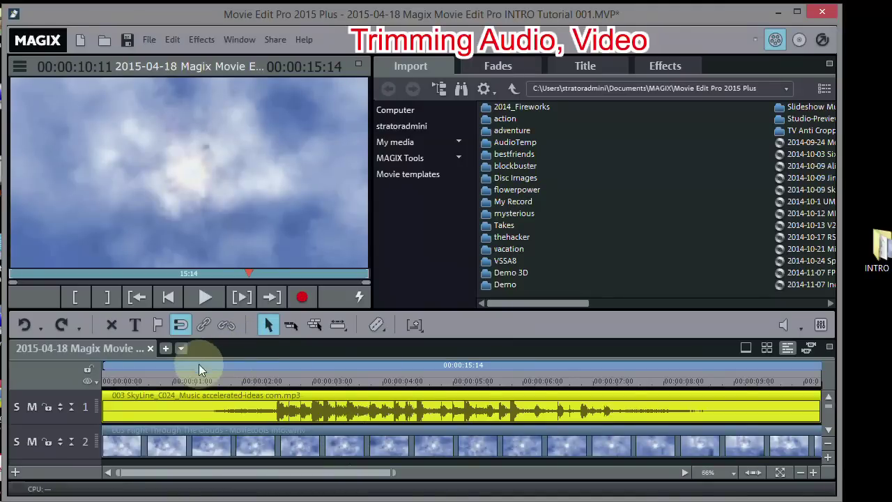
Play the opening to find where the music starts, set the playhead there at 00:00:01:16, and deselect the audio clip.
click(152, 380)
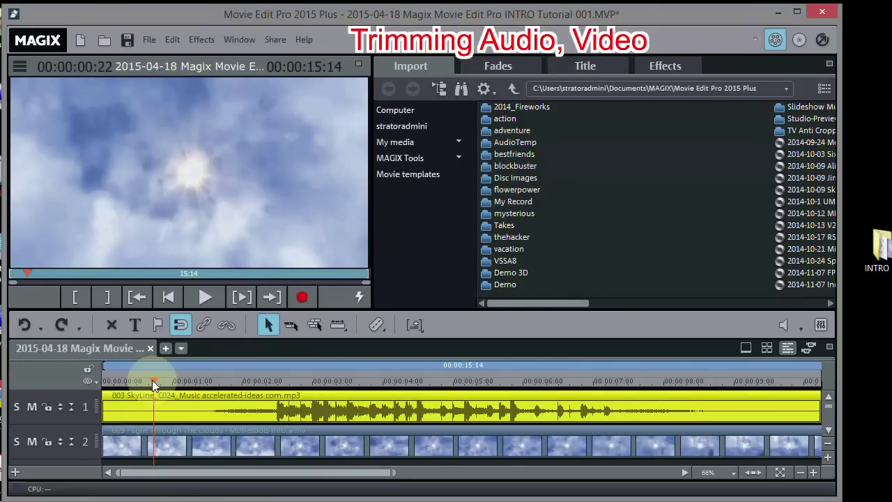
key(space)
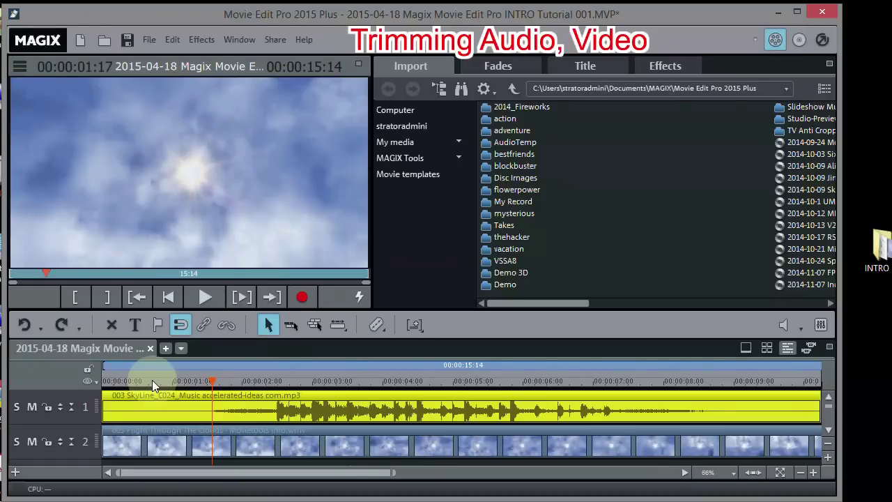
mouse_move(212, 407)
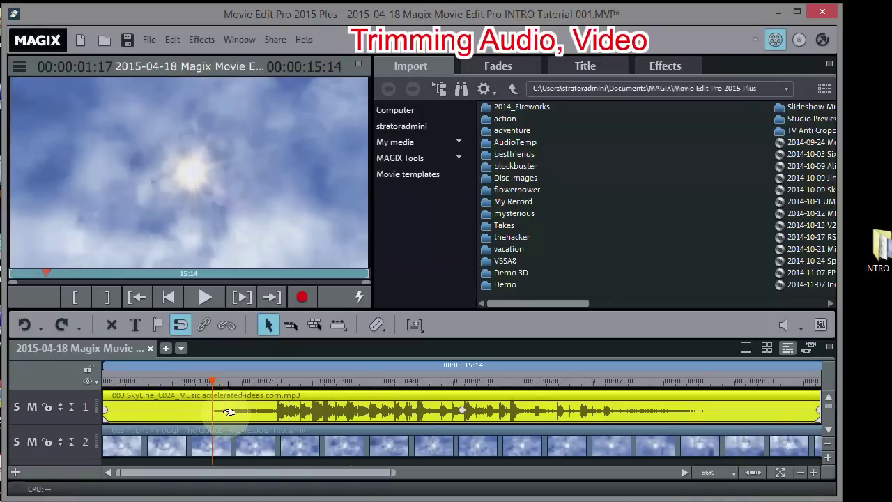
drag(214, 380, 208, 381)
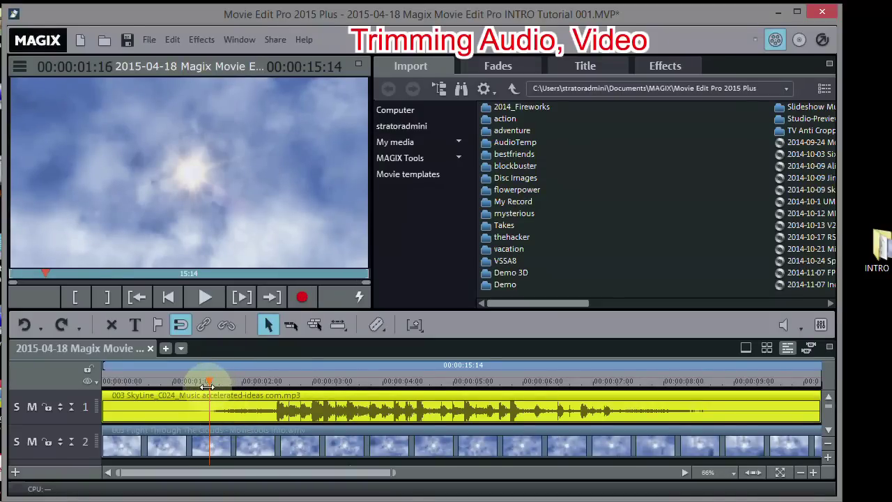
click(231, 462)
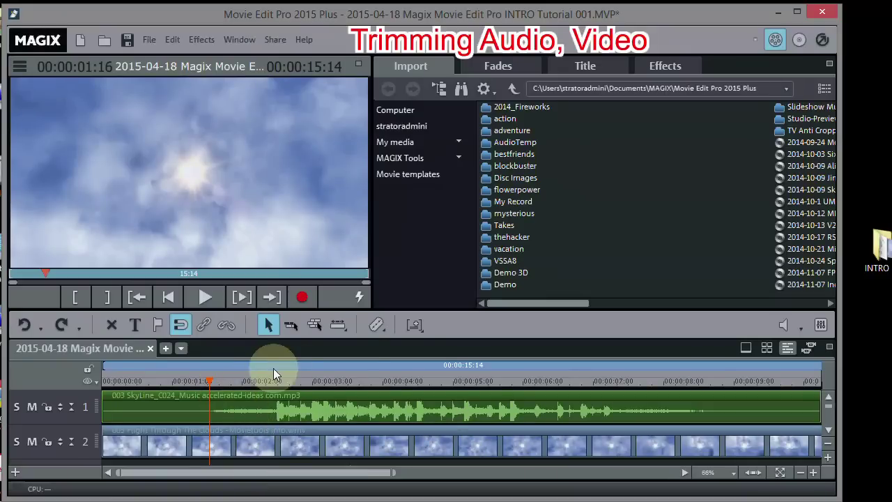
Split the music and cloud video at the playhead at 00:00:01:16 and delete the leading piece of each.
click(376, 326)
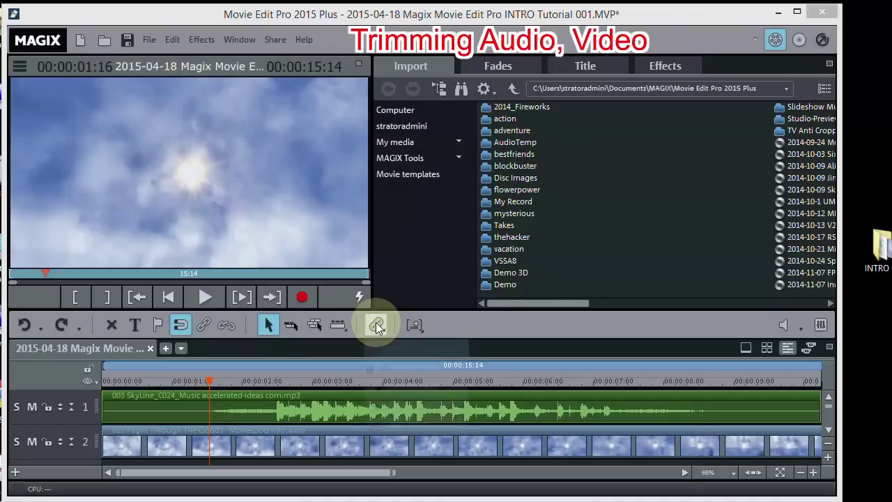
click(399, 349)
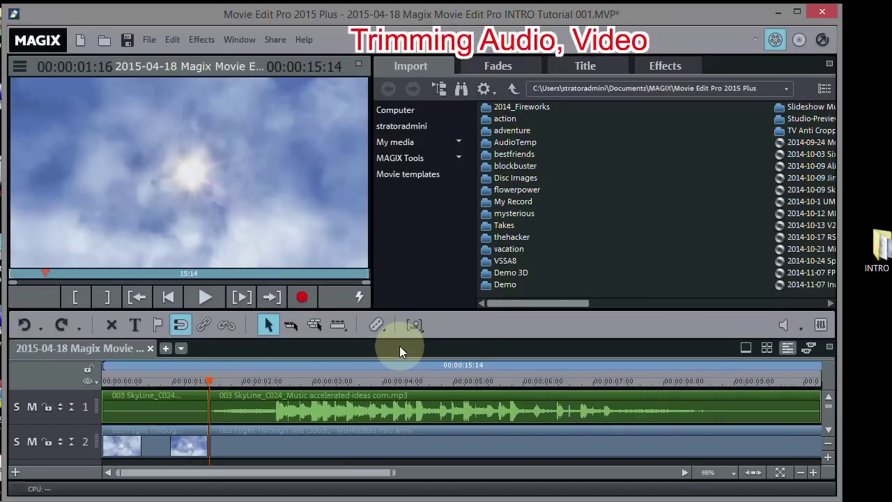
click(168, 403)
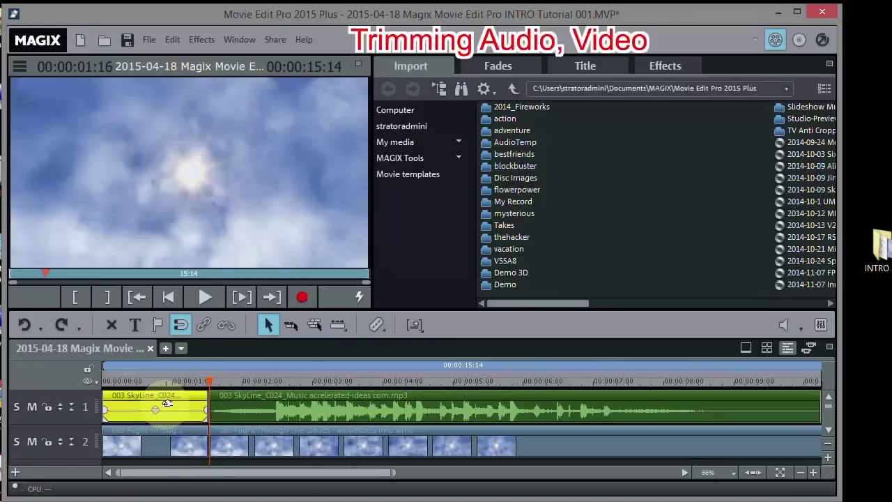
key(Delete)
click(168, 442)
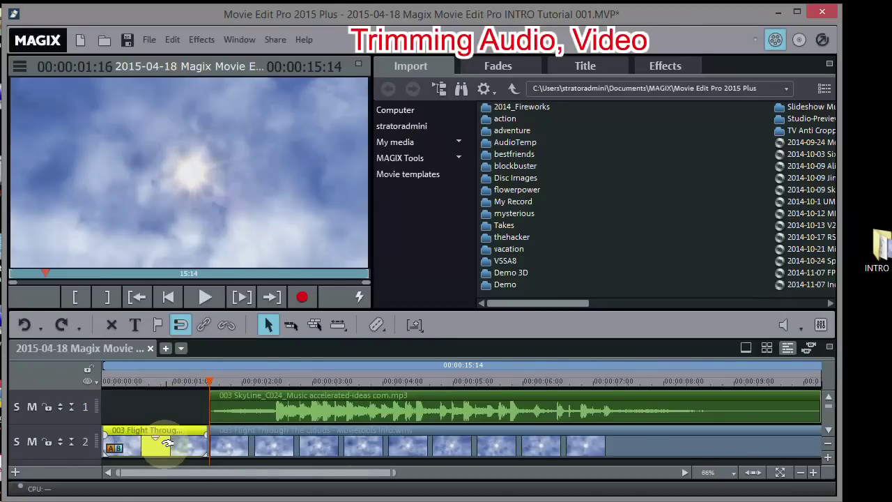
key(Delete)
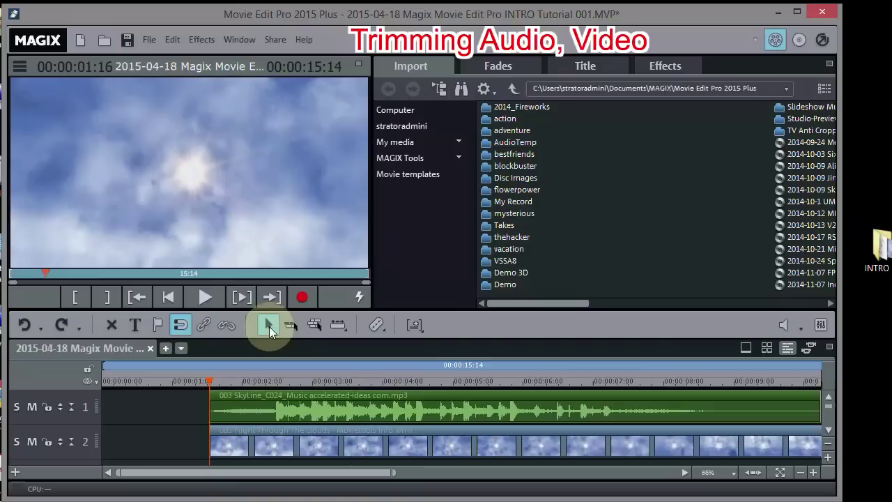
Shift the trimmed clips on all tracks together to the start of the timeline, and return to single-object mouse mode.
click(314, 325)
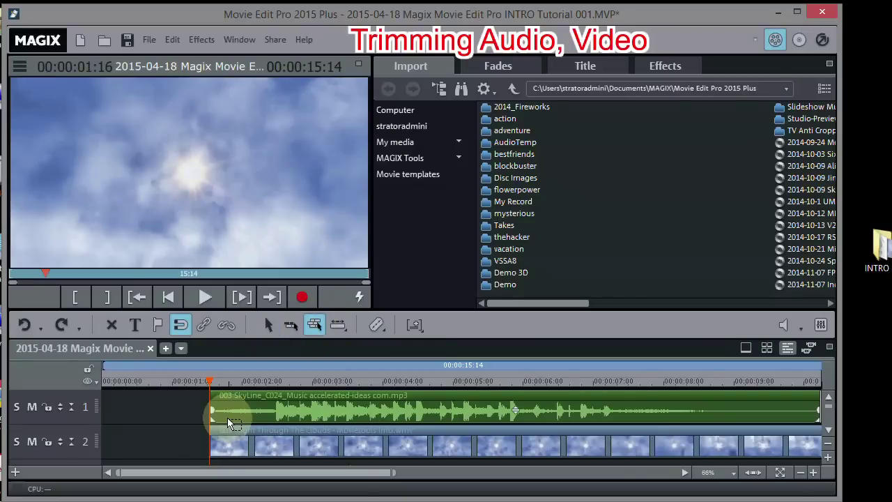
drag(231, 402, 91, 404)
drag(139, 377, 596, 373)
click(267, 327)
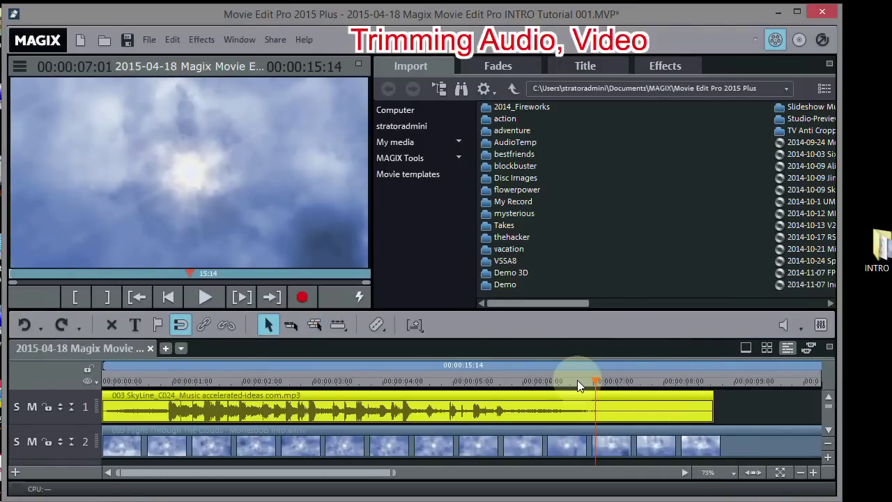
Play the closing part to find where the music fades out, set the playhead at 00:00:07:02, and deselect the audio clip.
drag(577, 381, 483, 370)
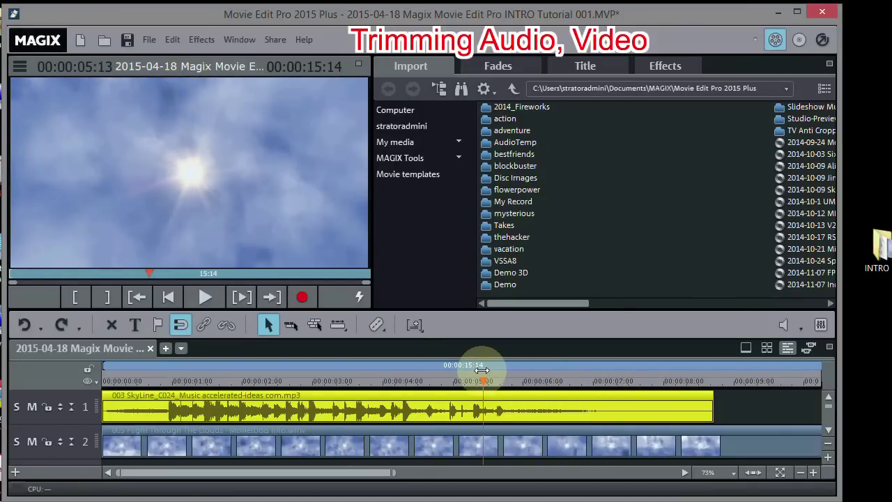
key(space)
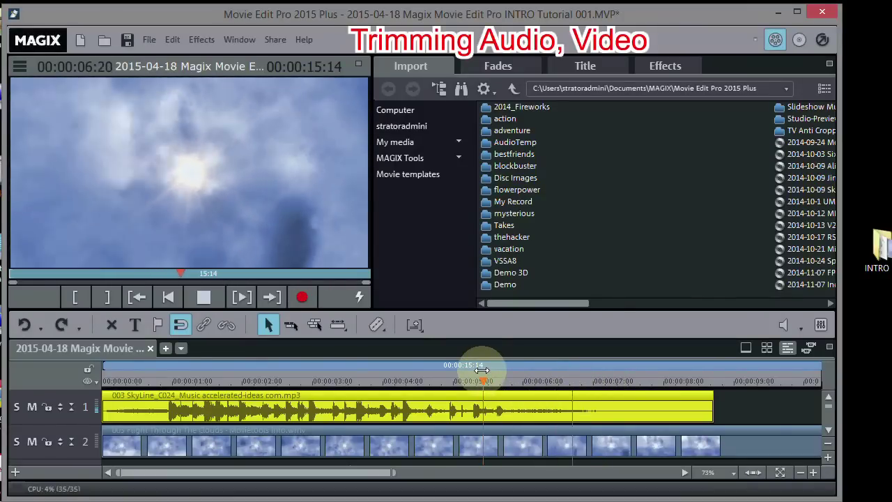
key(space)
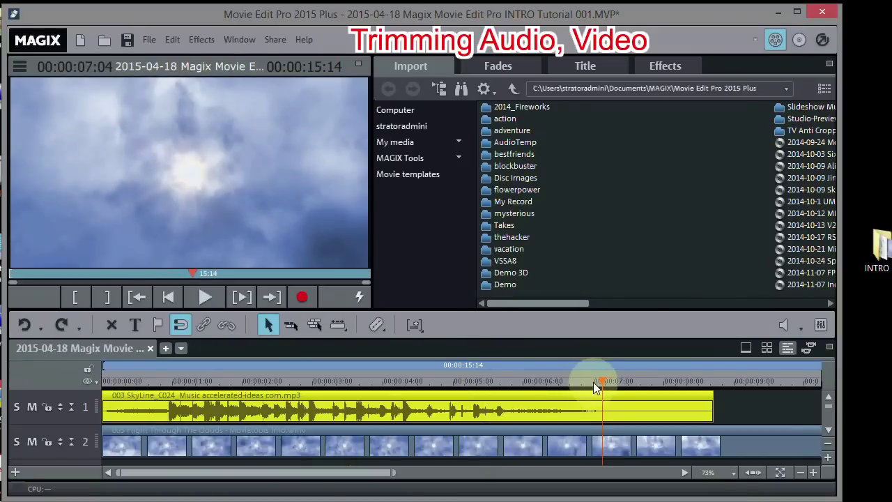
drag(593, 381, 598, 381)
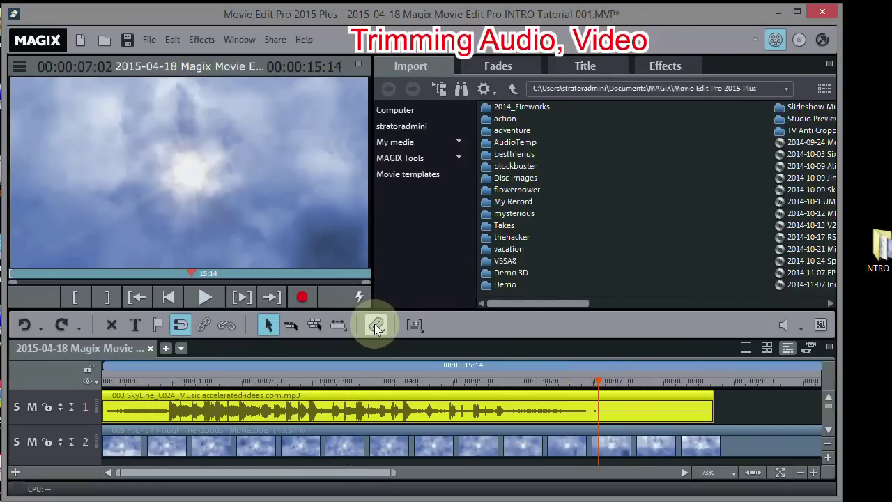
click(759, 405)
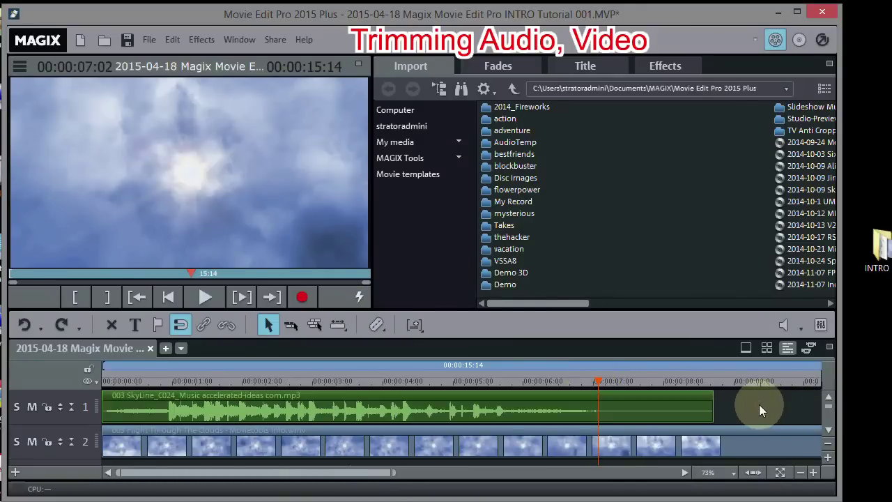
Split the music and cloud video at 00:00:07:02 and delete the trailing piece of each.
click(377, 328)
click(424, 352)
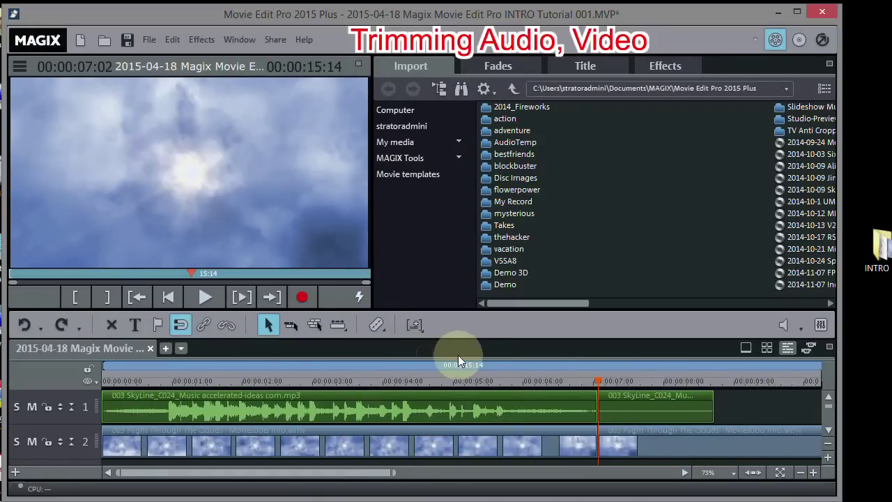
click(647, 404)
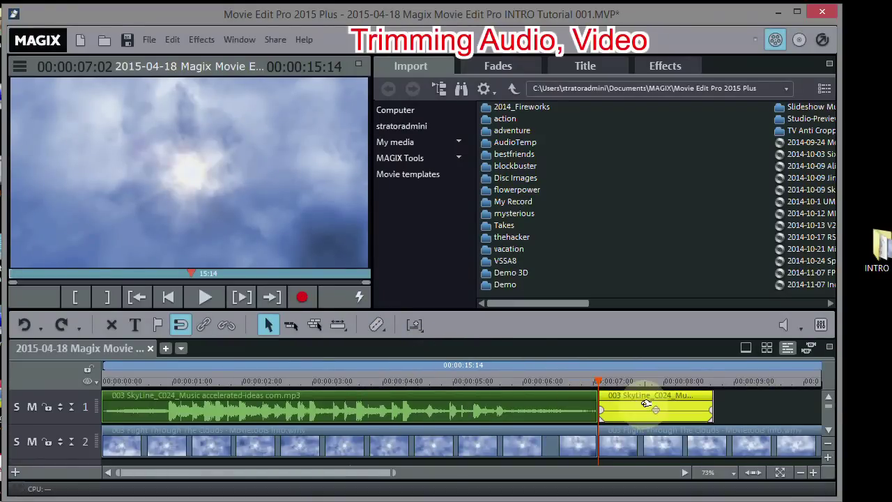
key(Delete)
click(666, 443)
key(Delete)
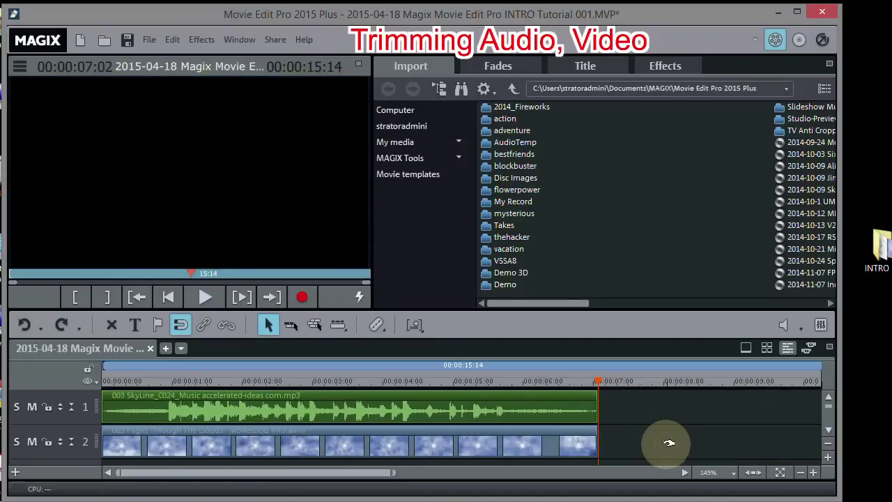
Fit the trimmed movie to the timeline width and play it from the beginning.
click(754, 476)
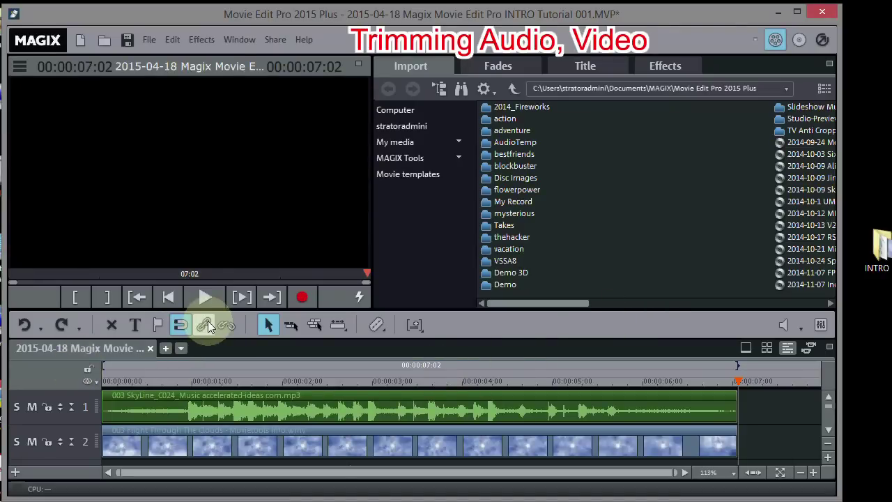
click(167, 300)
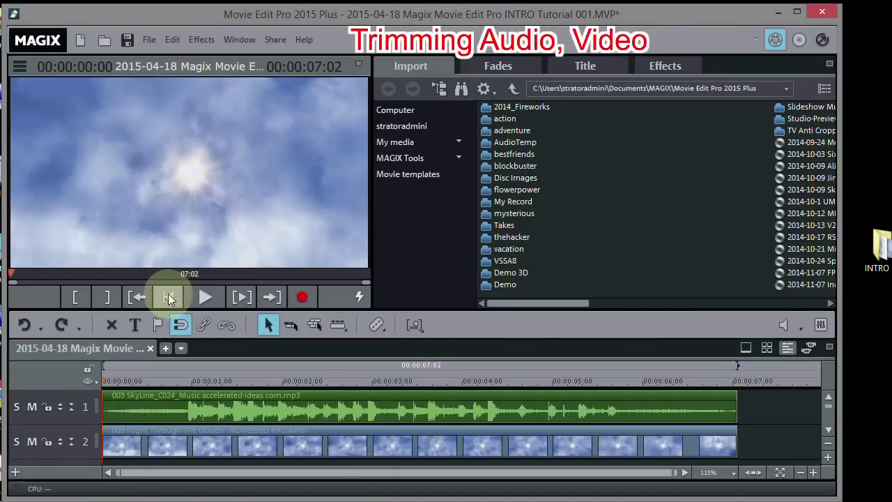
click(202, 296)
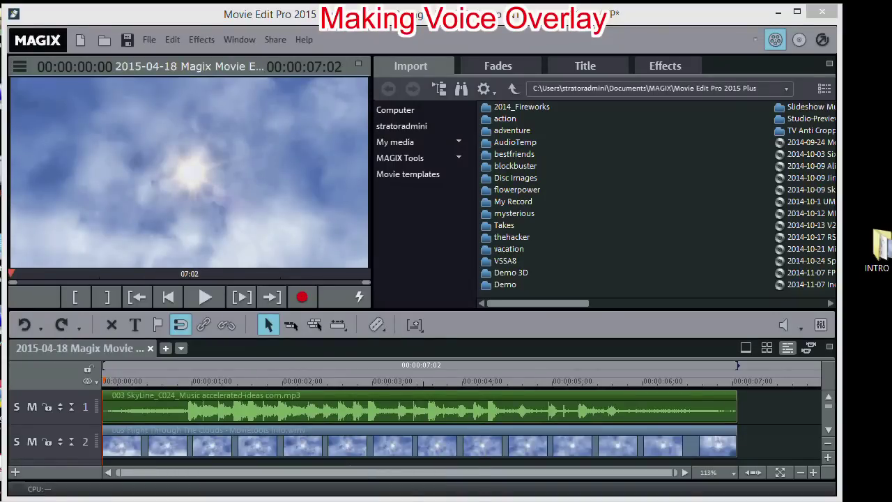
Switch to the Acapela page in the browser and have the Sharon voice speak "Welcome to my channel" in the text-to-speech demo.
key(alt+Tab)
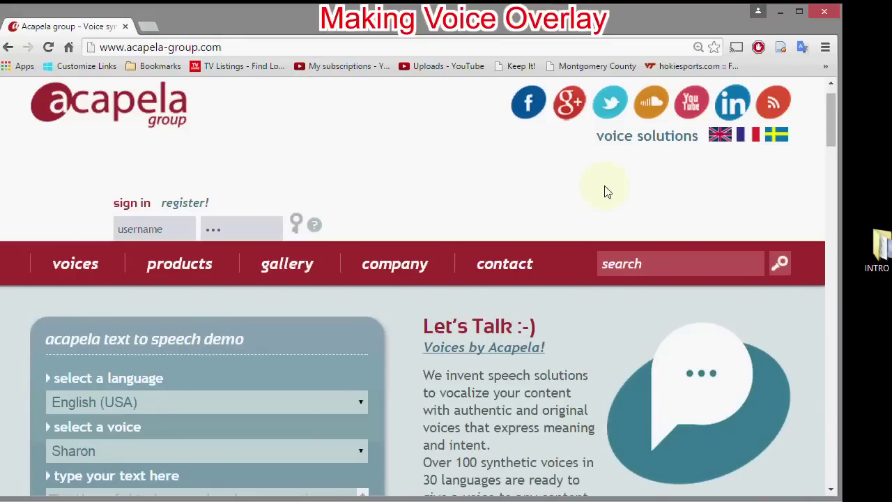
drag(828, 111, 819, 155)
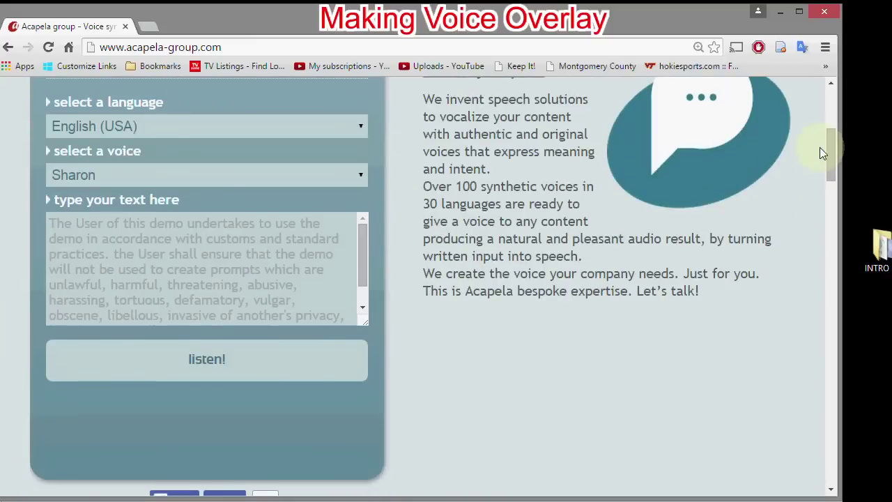
click(60, 227)
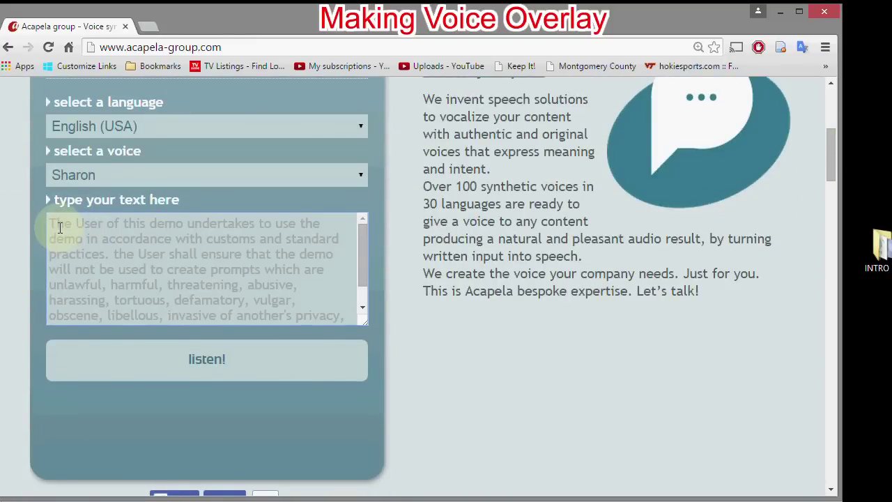
text(We)
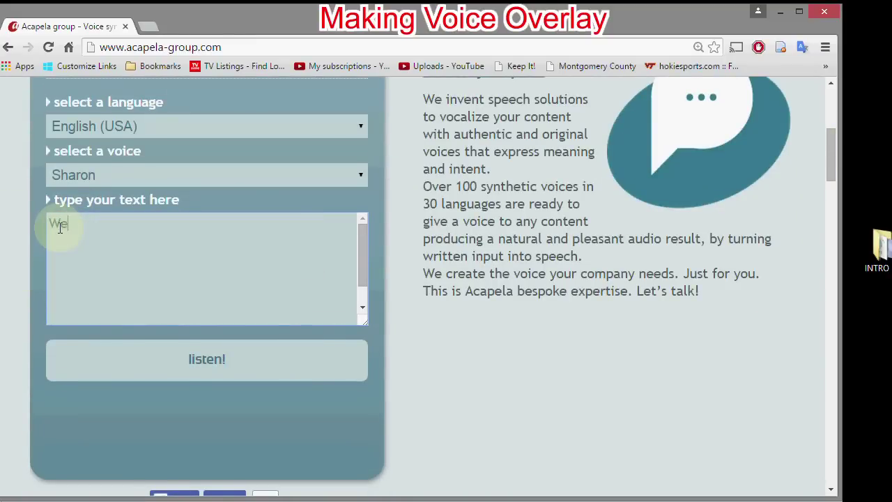
text(lcome to my)
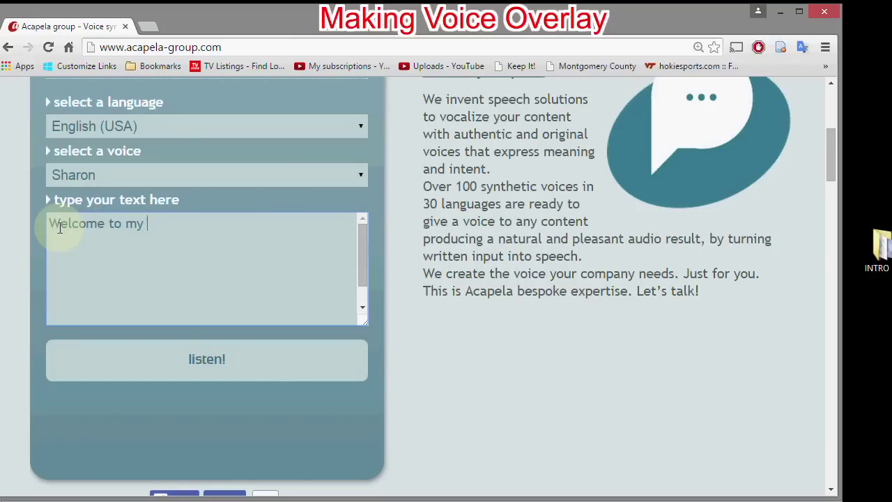
text(channel)
click(206, 362)
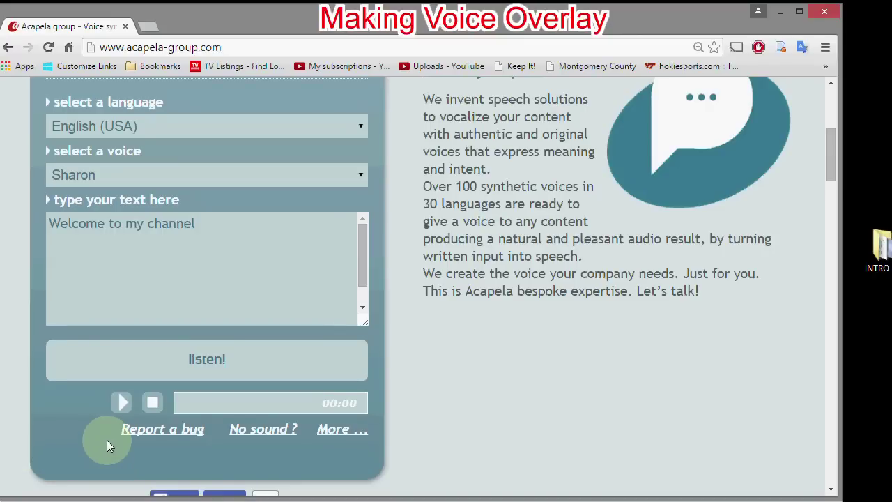
Open the frame source of the text-to-speech demo and copy the MP3 address assigned to myPhpVar.
right_click(87, 401)
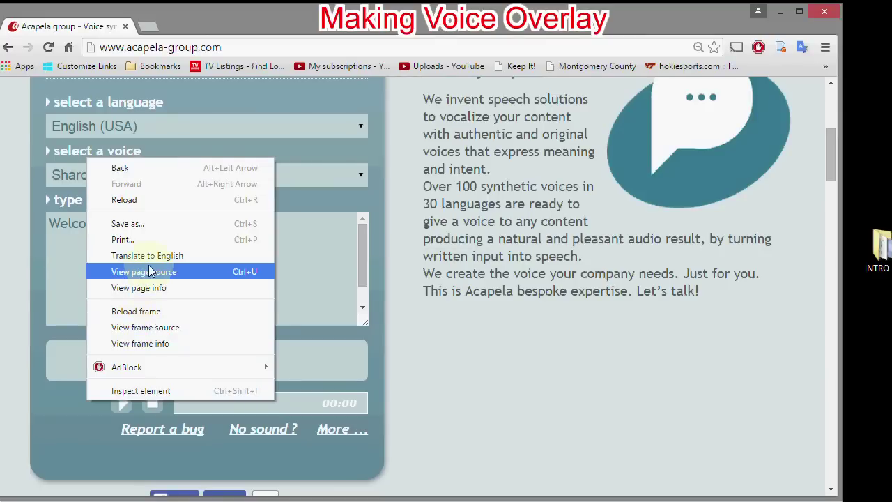
click(137, 328)
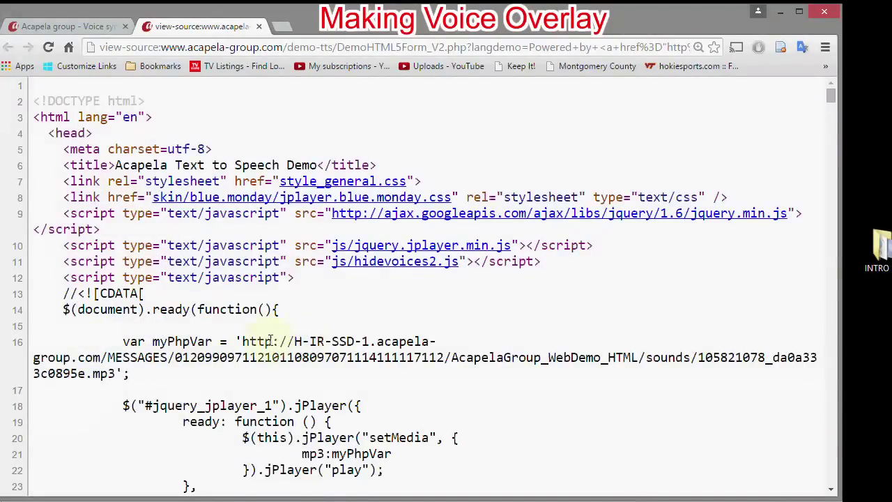
drag(241, 342, 117, 374)
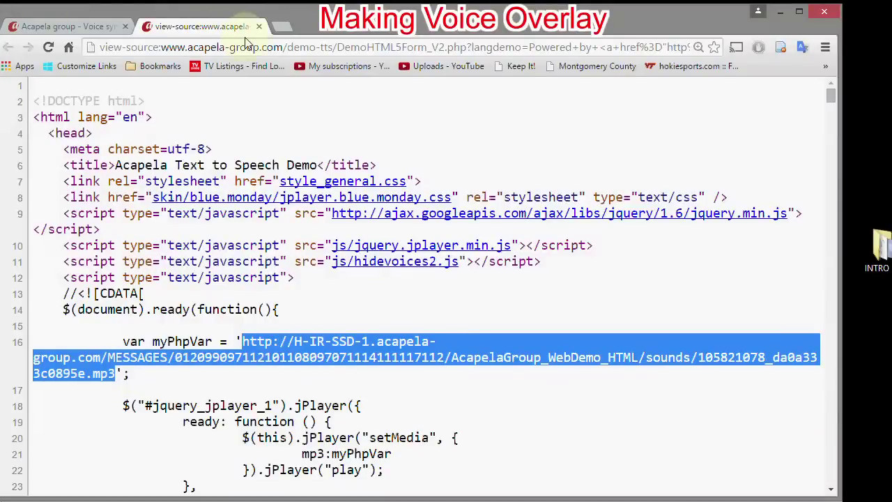
Load the copied MP3 address in a new browser tab and play the voice clip.
click(283, 31)
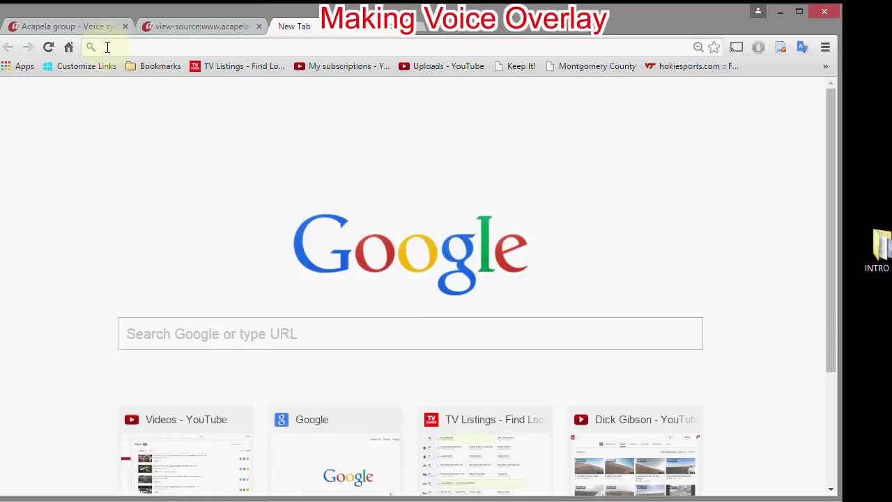
key(ctrl+v)
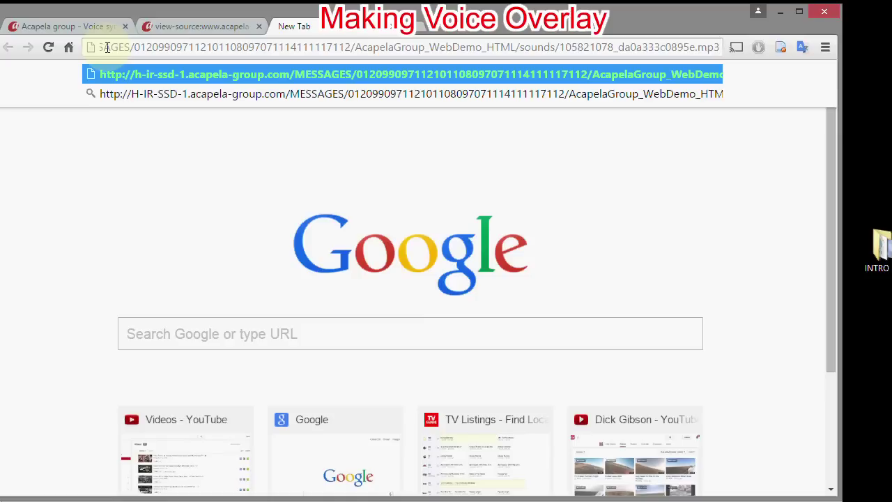
key(Return)
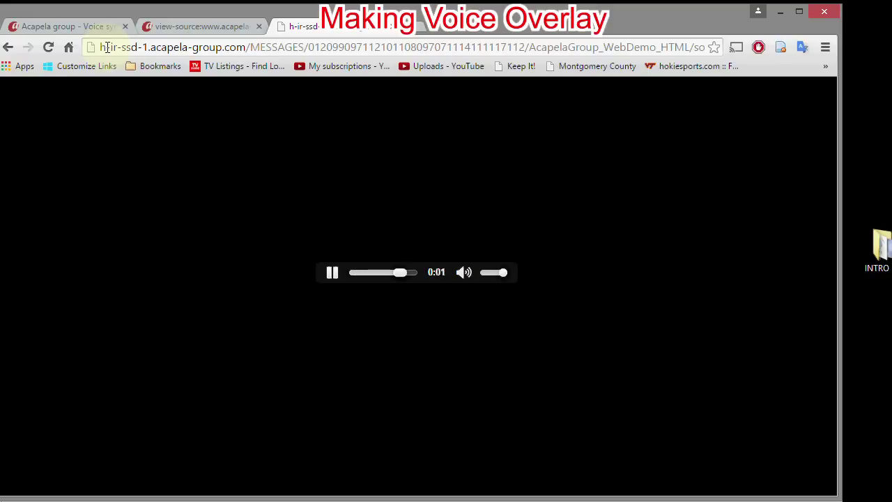
click(328, 276)
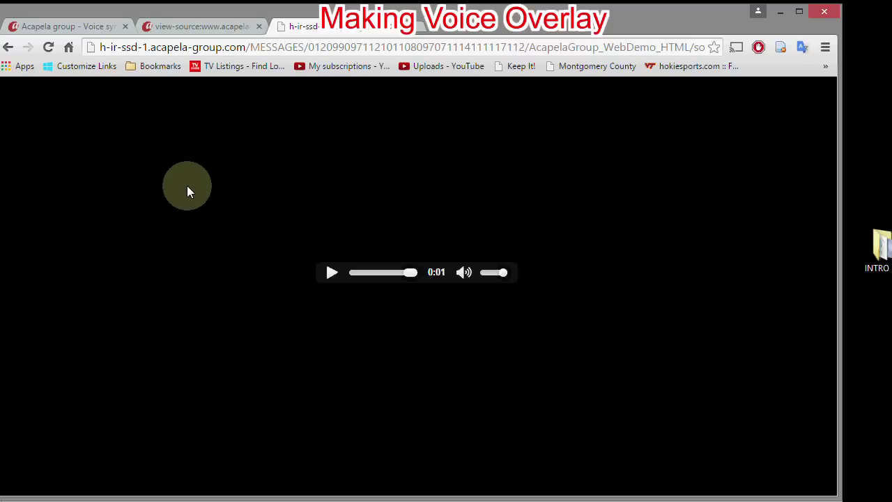
Save the voice clip as Welcome.mp3 in the desktop's INTRO Files folder and close the browser.
right_click(186, 192)
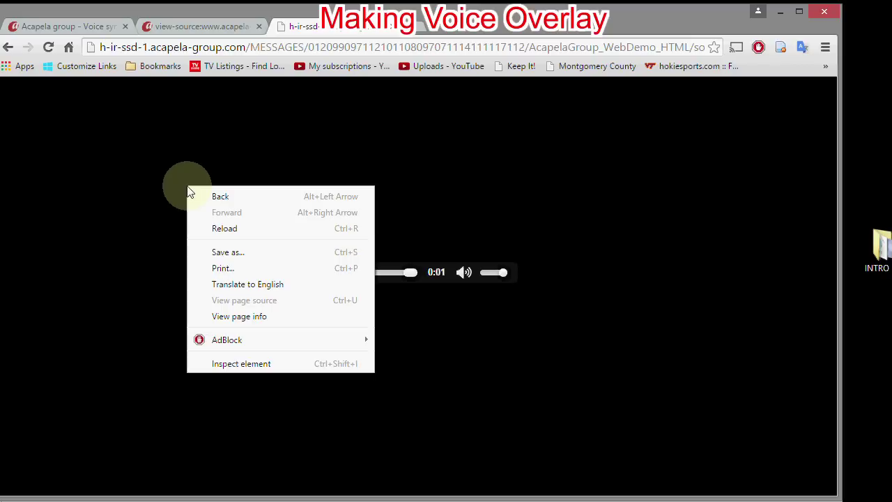
click(233, 257)
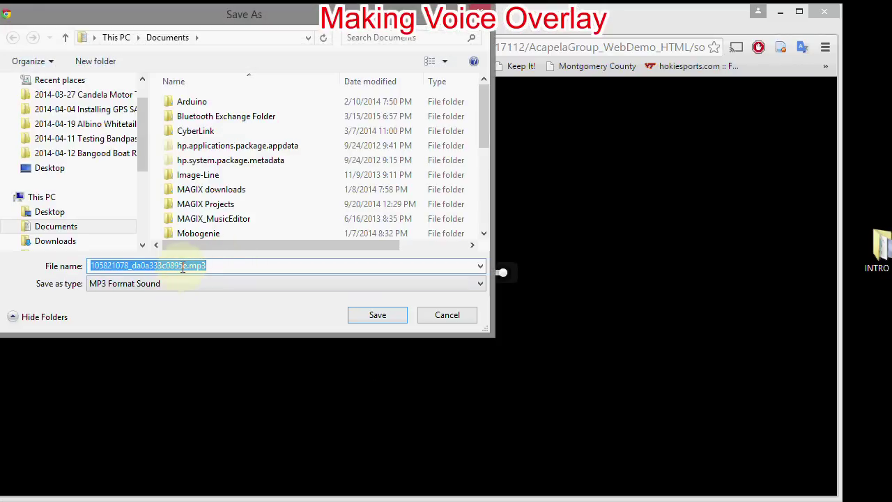
drag(186, 265, 40, 251)
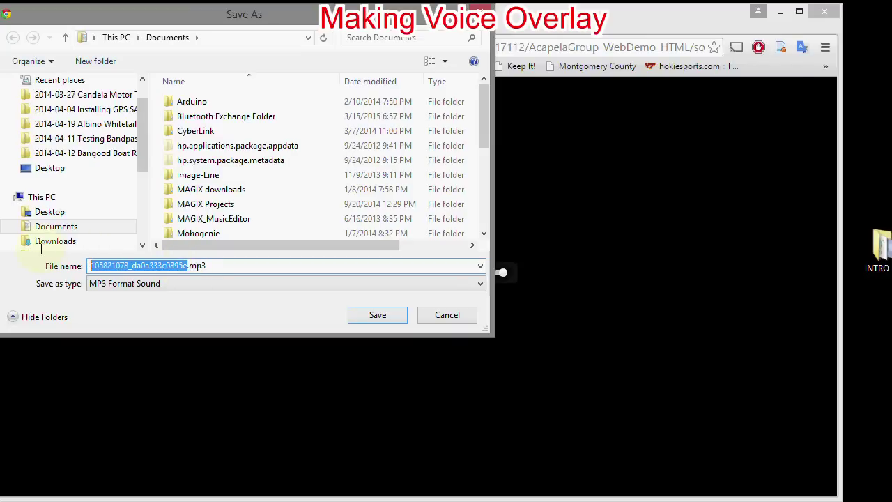
text(Welcom)
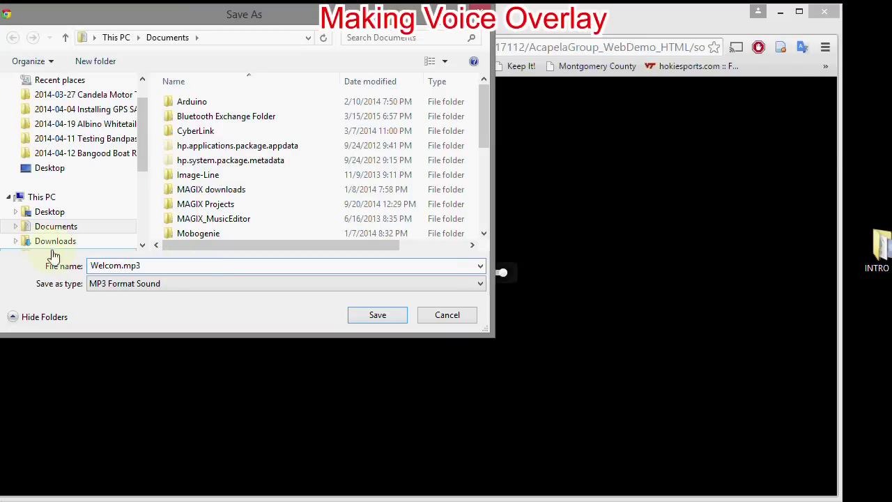
text(e)
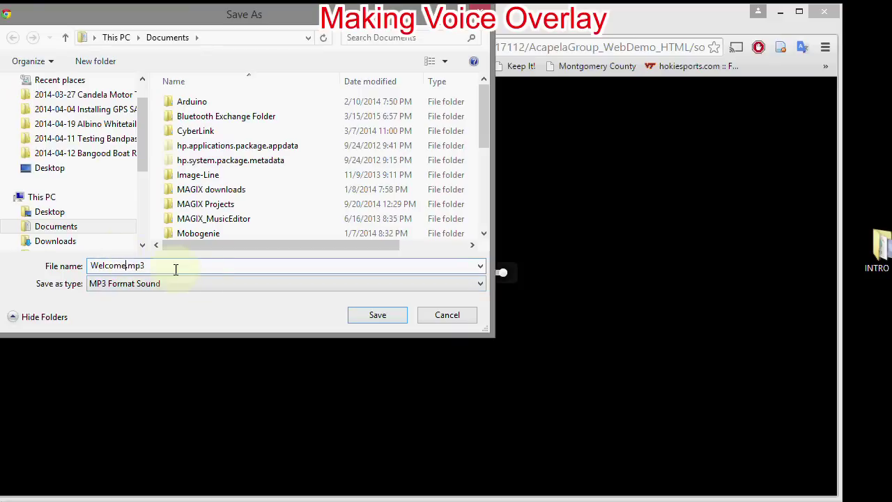
click(50, 169)
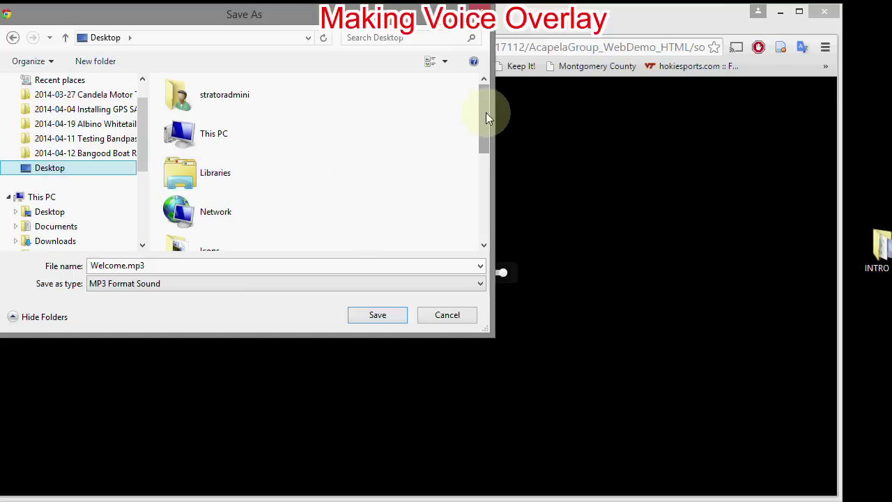
drag(487, 114, 475, 171)
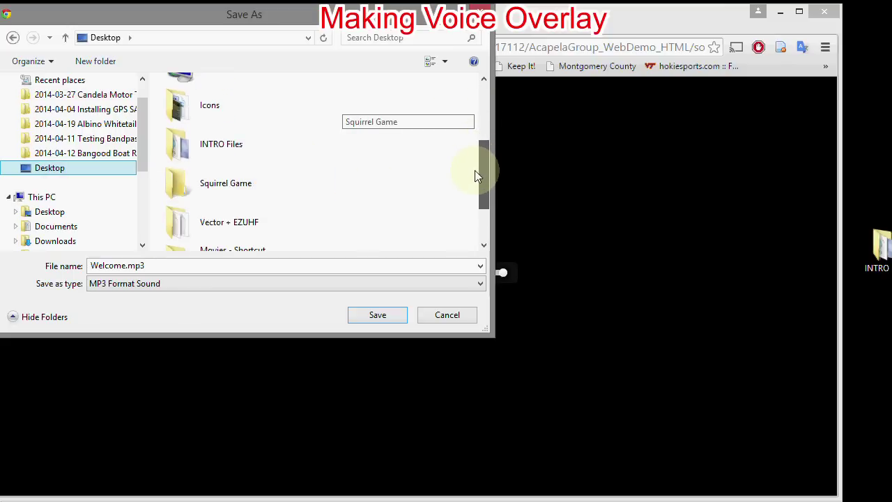
double_click(177, 144)
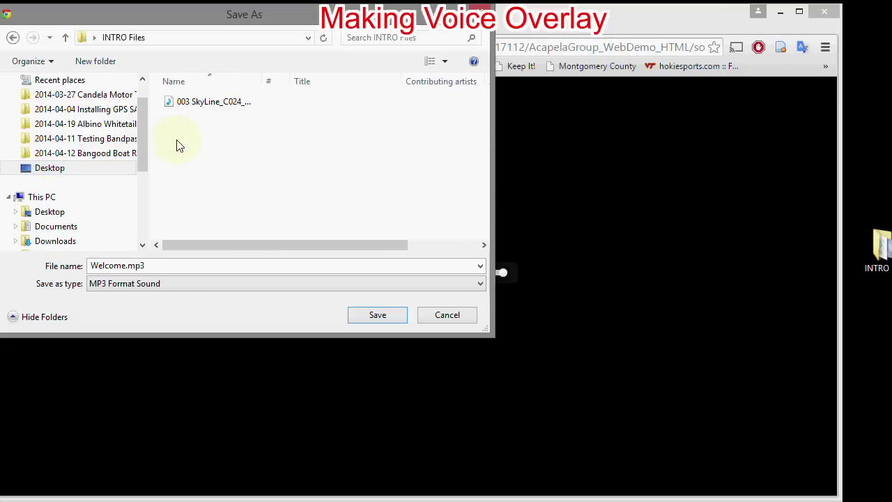
click(370, 321)
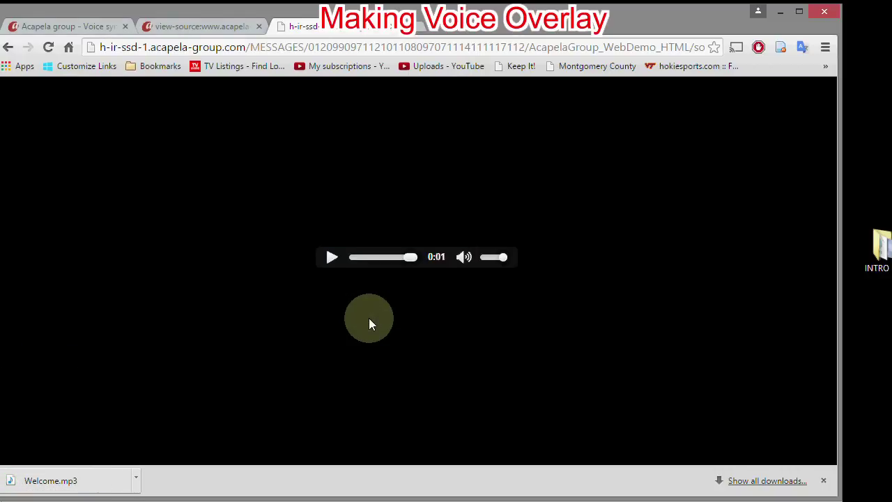
click(824, 12)
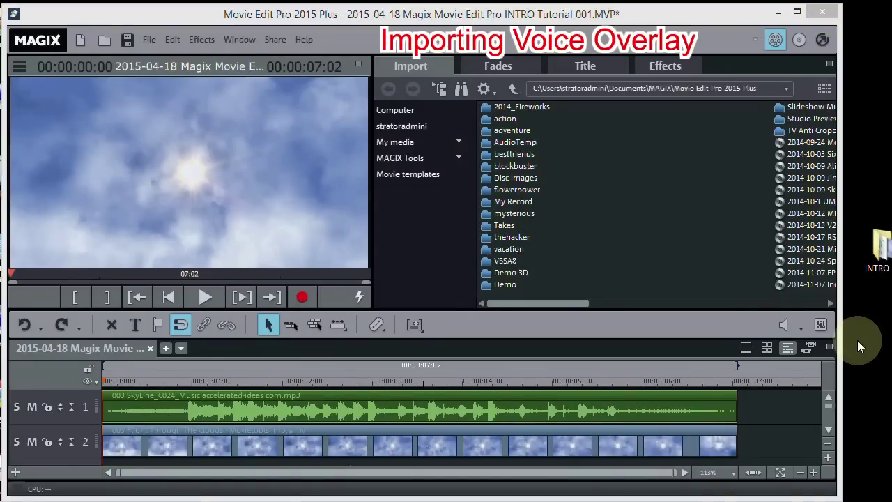
Place Welcome.mp3 from the desktop's INTRO Files folder on track 3, starting at about 2.4 seconds, and play the movie.
click(828, 436)
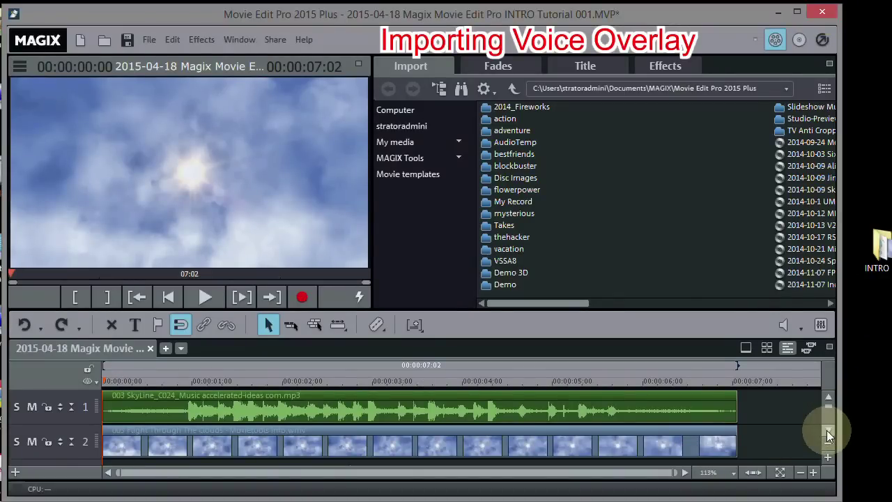
click(828, 436)
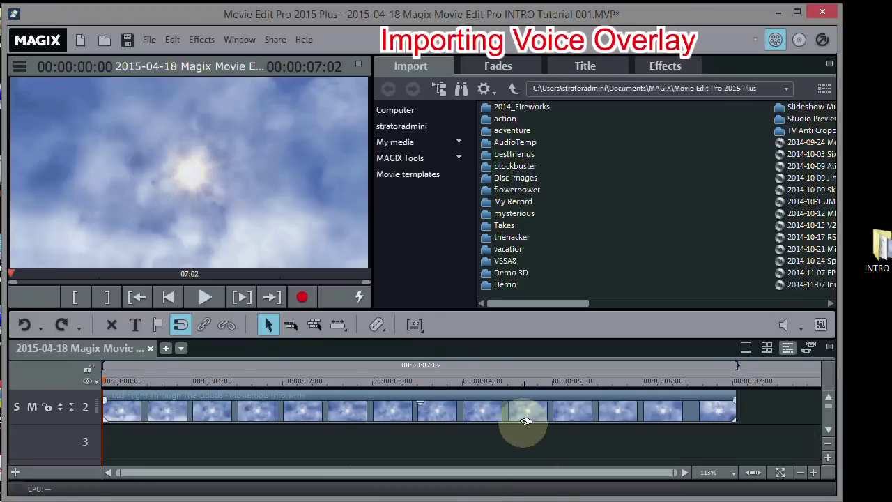
double_click(871, 250)
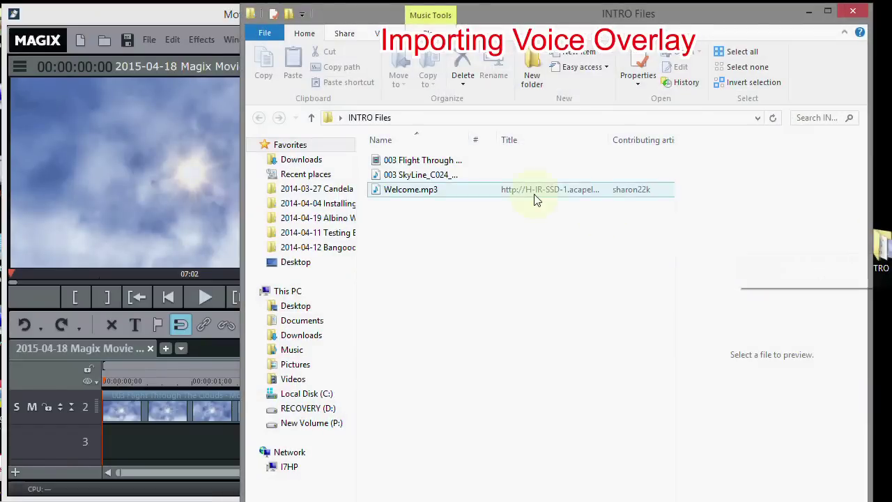
drag(469, 14, 827, 52)
click(749, 230)
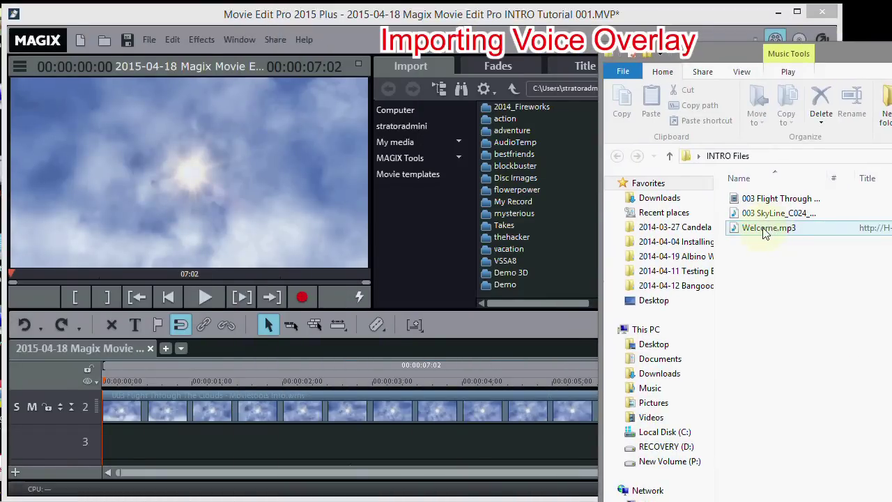
drag(745, 231, 350, 444)
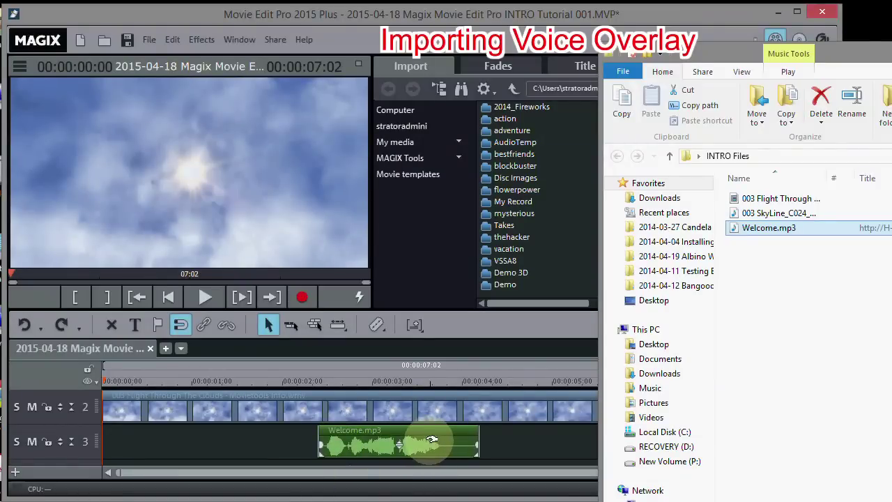
drag(888, 50, 466, 59)
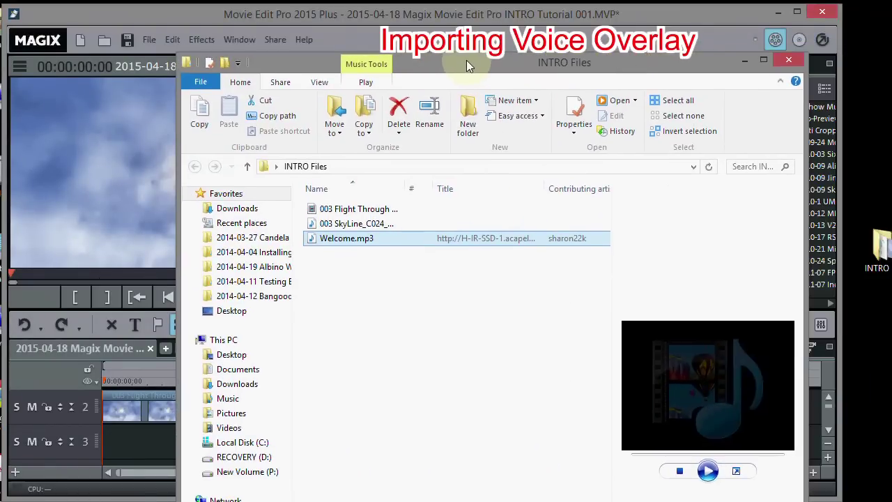
click(788, 60)
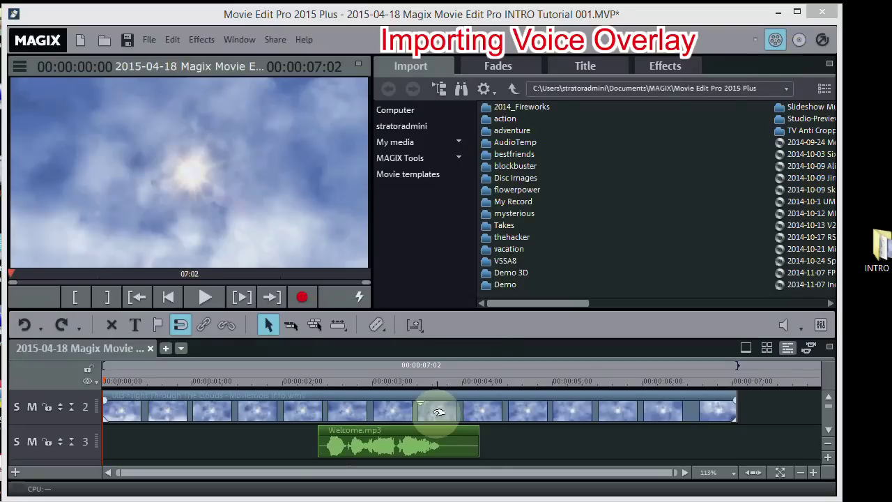
click(204, 298)
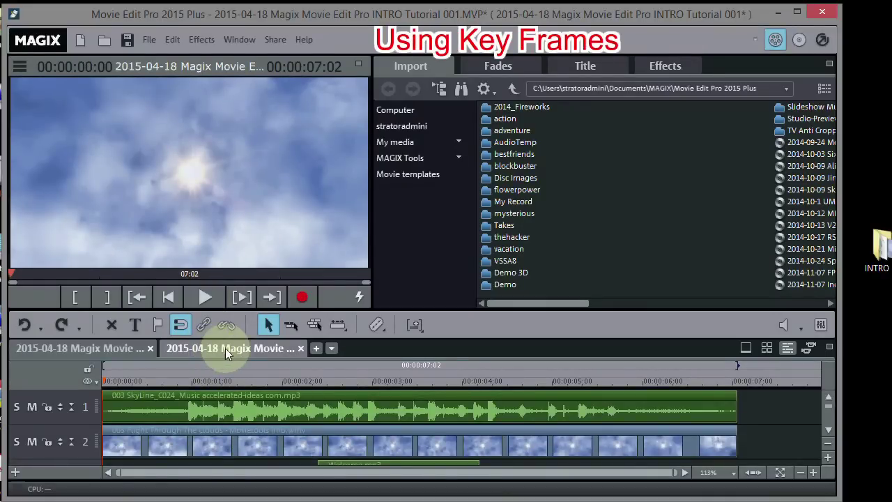
Scrub the opening of the finished Introduction - 03 example movie between its start and 00:00:01:15 to examine the cloud zoom.
click(226, 349)
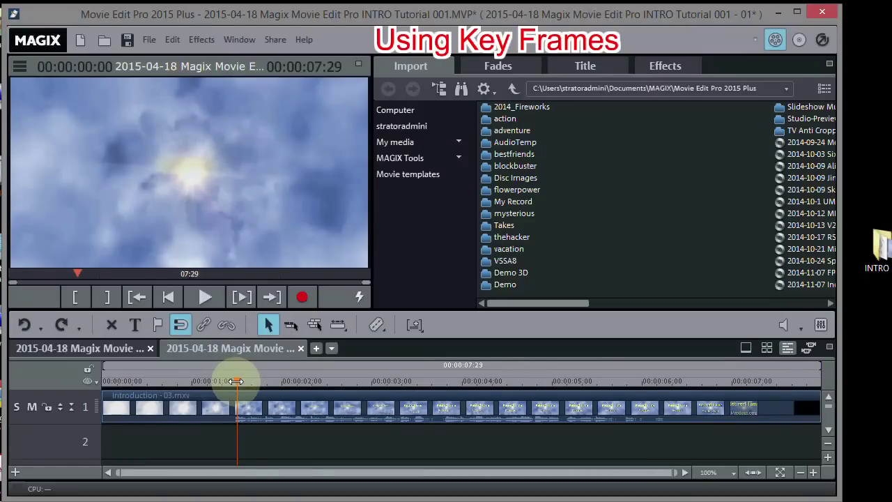
drag(237, 381, 44, 380)
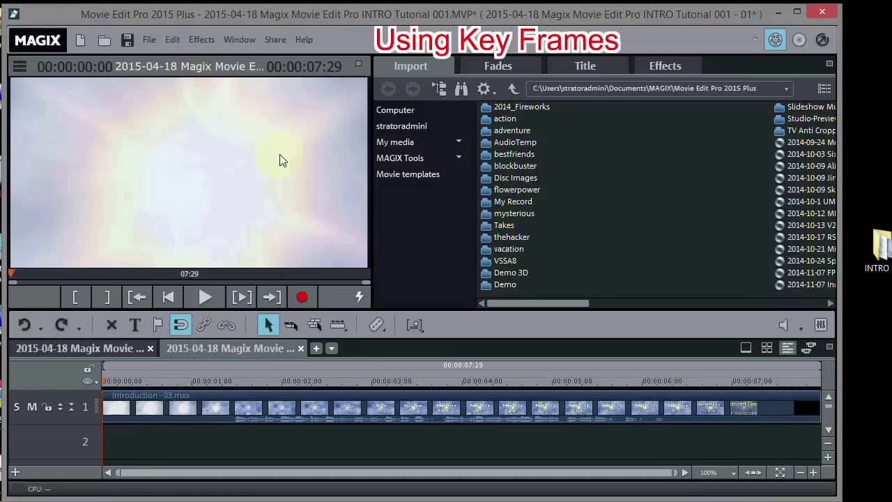
click(122, 376)
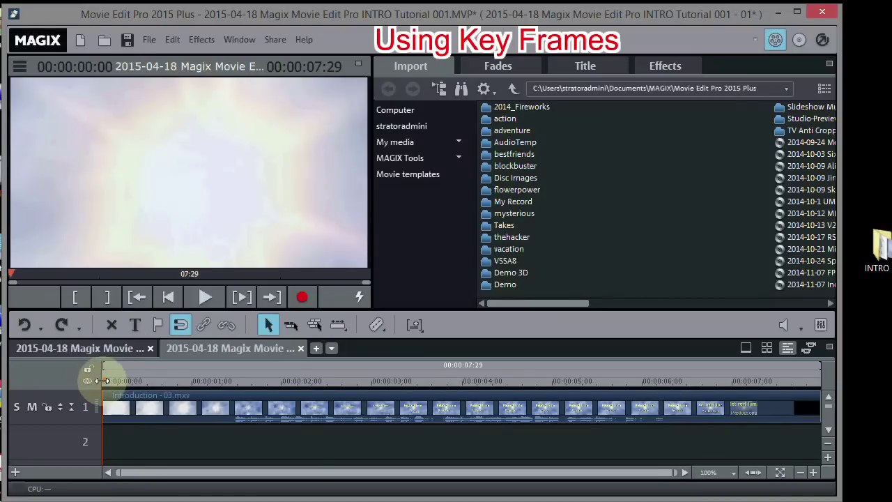
drag(101, 381, 238, 395)
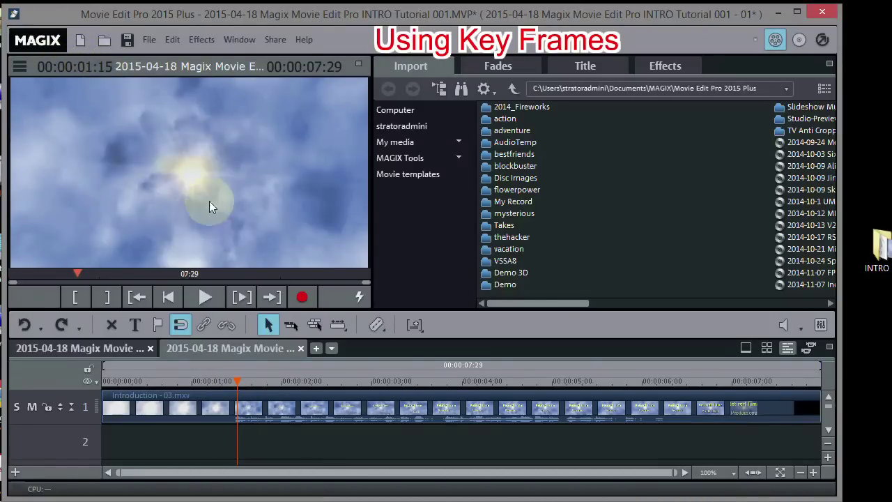
drag(237, 381, 206, 385)
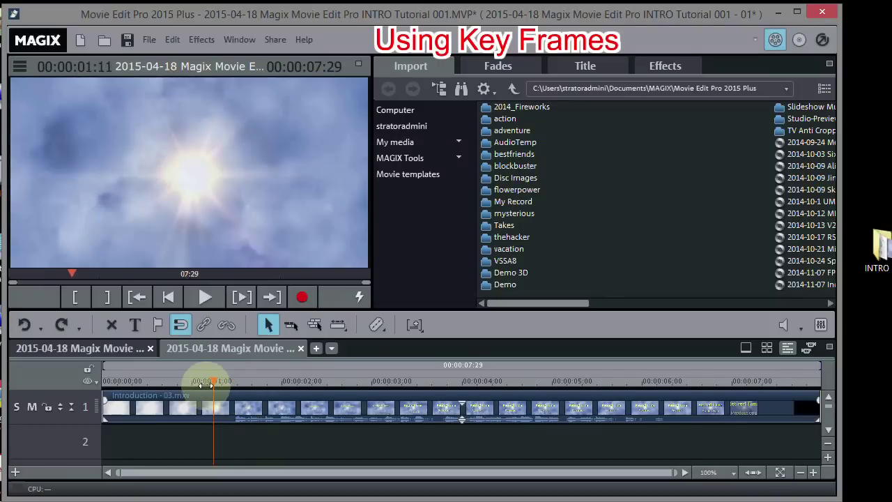
Return to the intro project, place the playhead at 00:00:01:15 and select the cloud video on track 2.
click(84, 348)
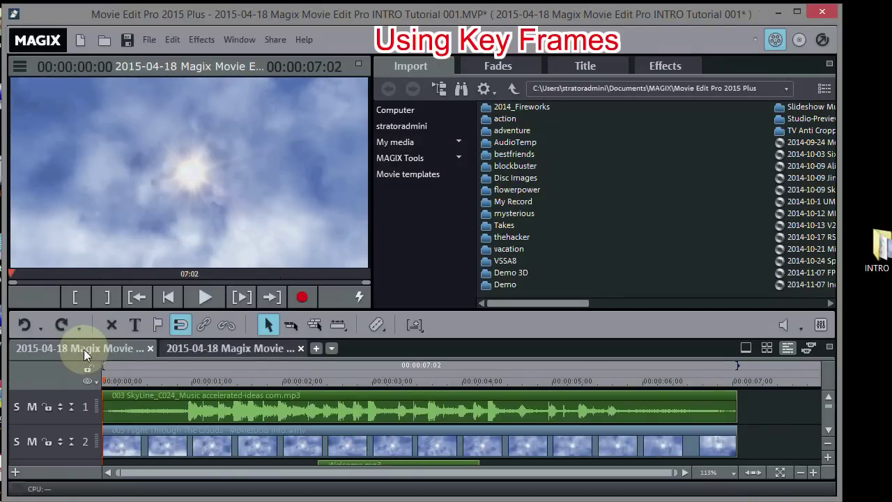
drag(113, 378, 237, 387)
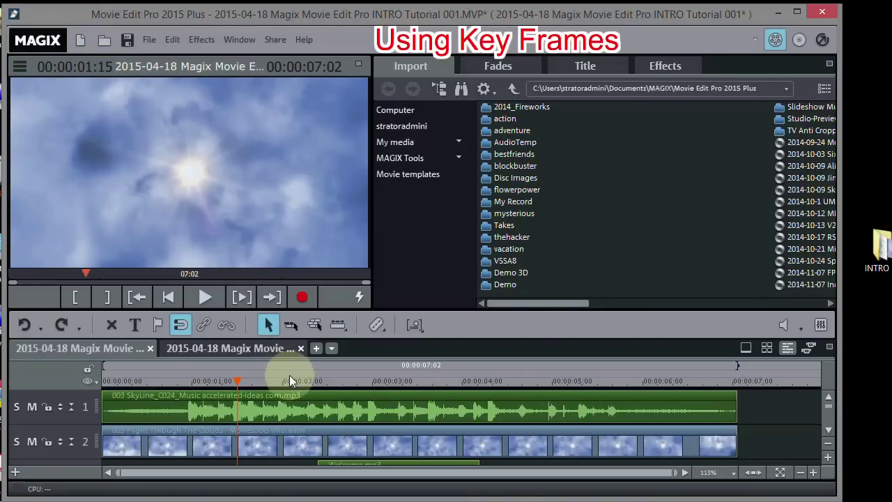
mouse_move(313, 421)
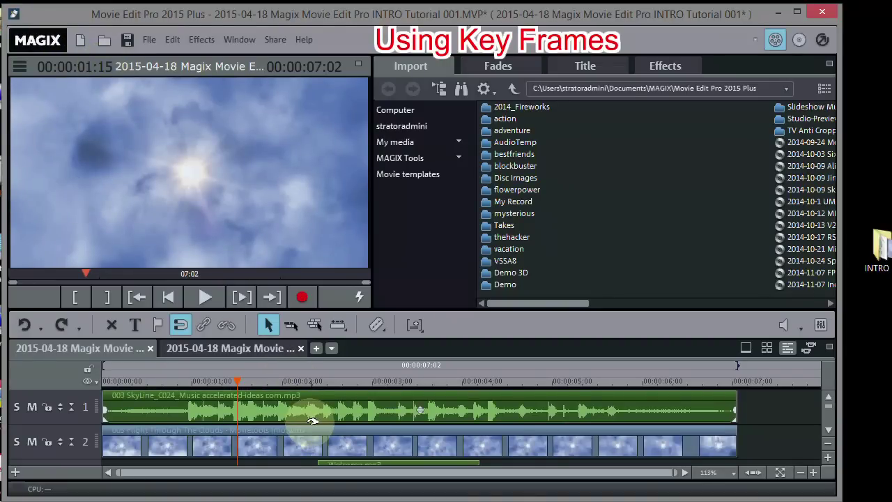
click(276, 443)
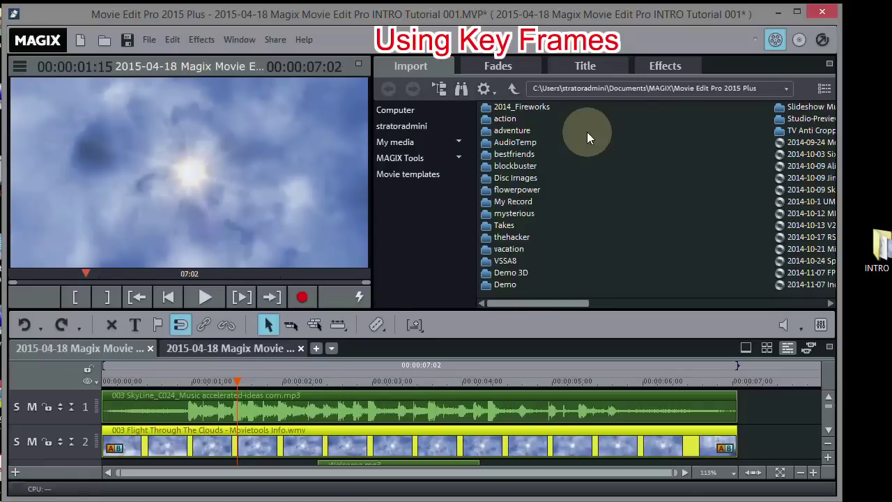
Open the Camera/zoom movement effect for the cloud video and set a keyframe at 00:00:01:15.
click(663, 67)
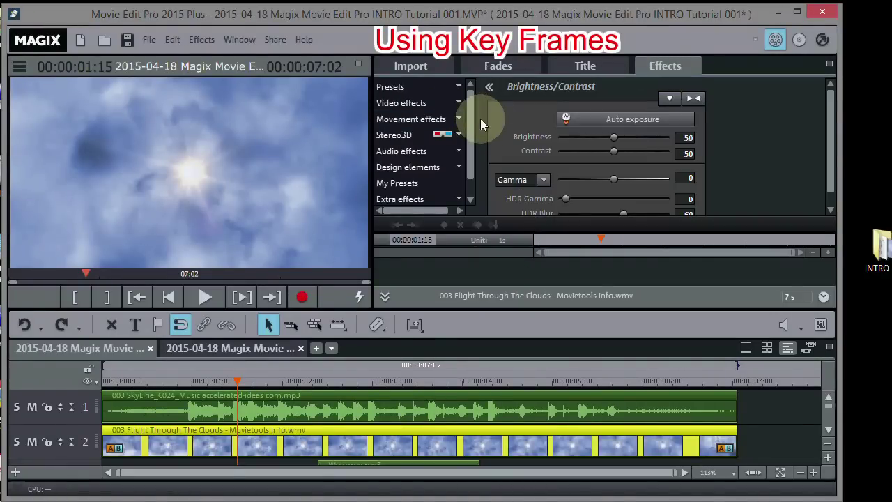
click(458, 120)
drag(468, 126, 461, 148)
click(461, 148)
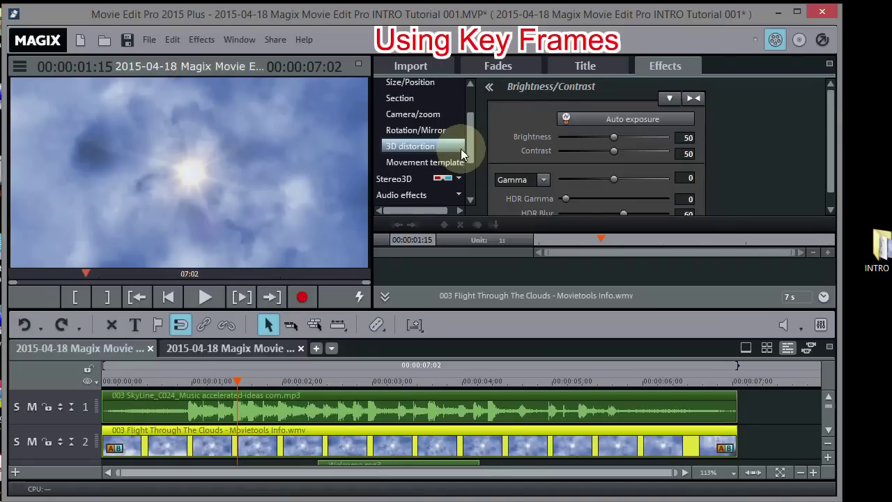
click(429, 114)
drag(469, 140, 466, 123)
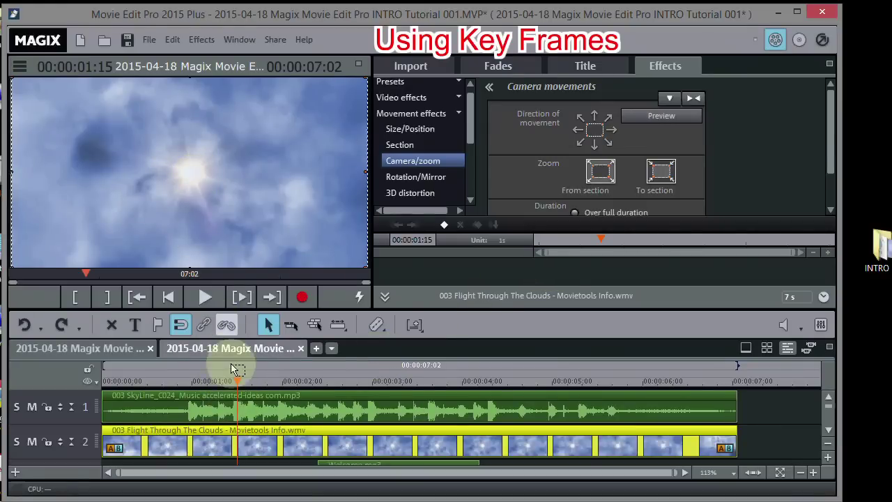
click(445, 225)
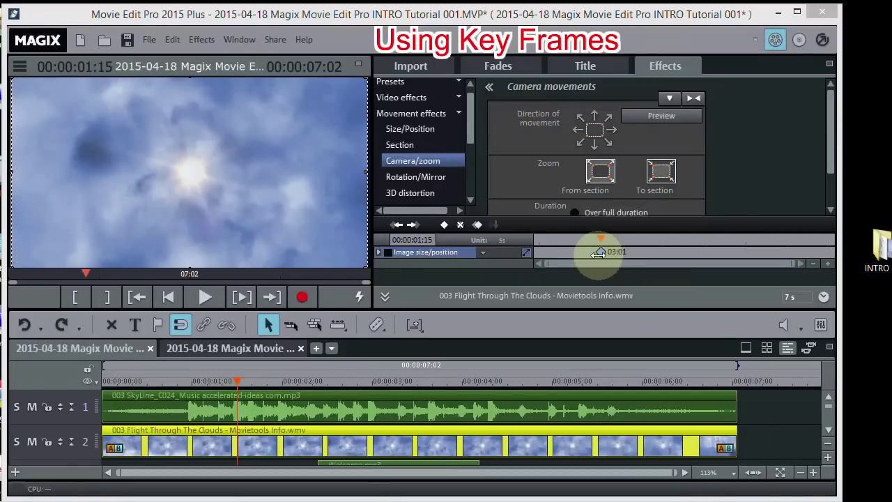
click(601, 252)
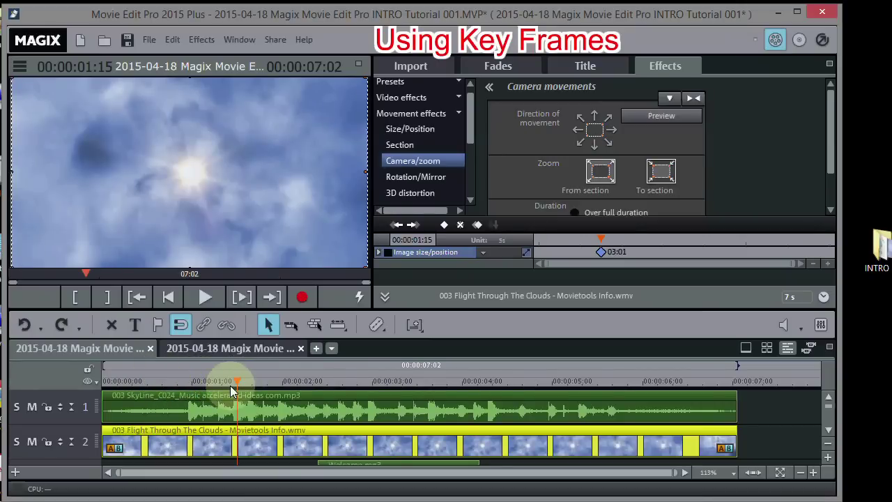
Move the playhead to the movie's start and shrink the cloud video's camera frame to a small section centred on the sun.
mouse_move(240, 381)
mouse_down()
mouse_move(229, 373)
mouse_move(88, 375)
mouse_up()
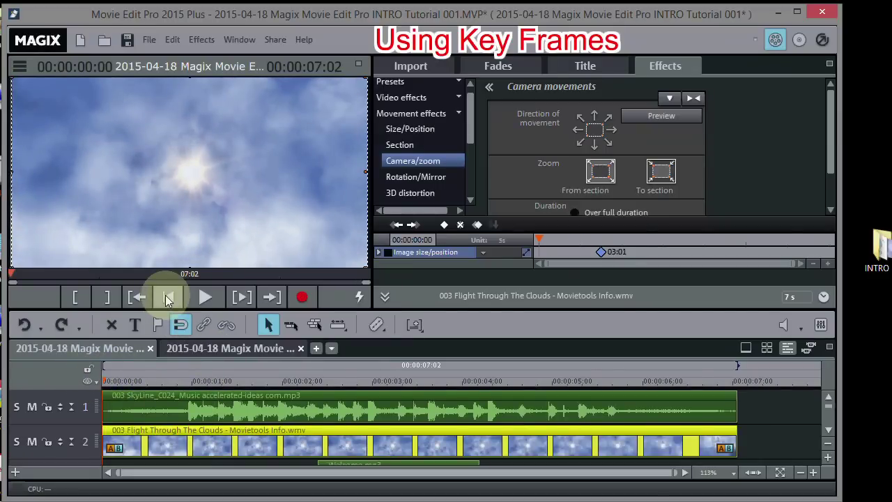
click(168, 297)
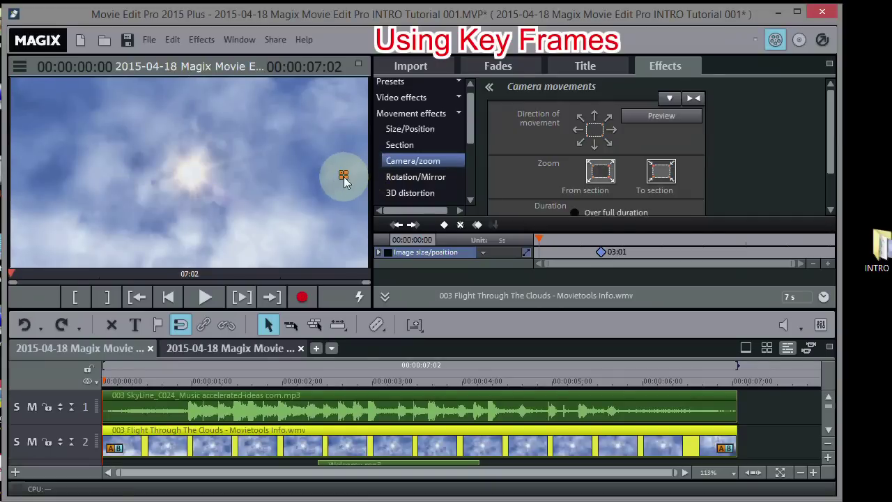
drag(345, 178, 203, 178)
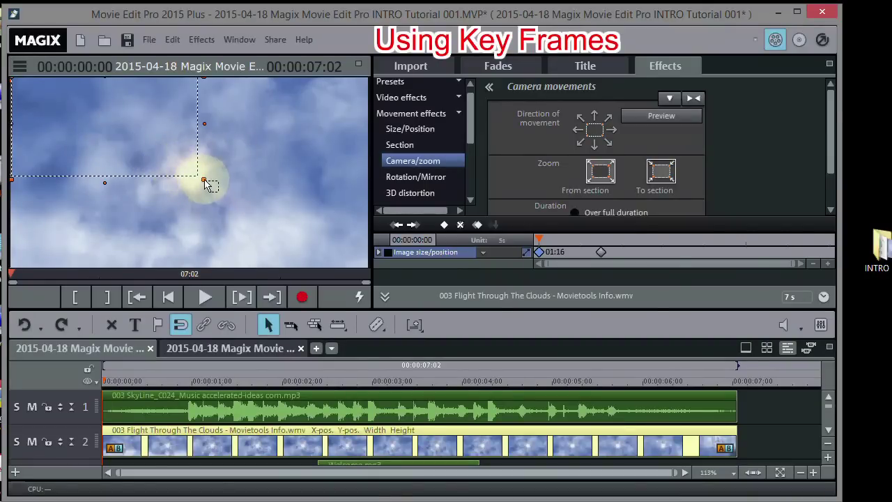
mouse_move(203, 183)
mouse_down()
mouse_move(183, 171)
mouse_move(199, 175)
mouse_up()
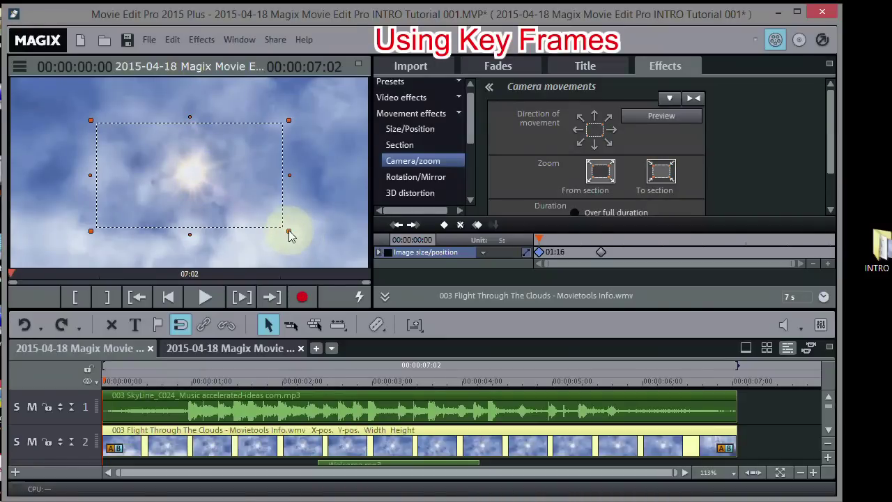
drag(286, 228, 139, 161)
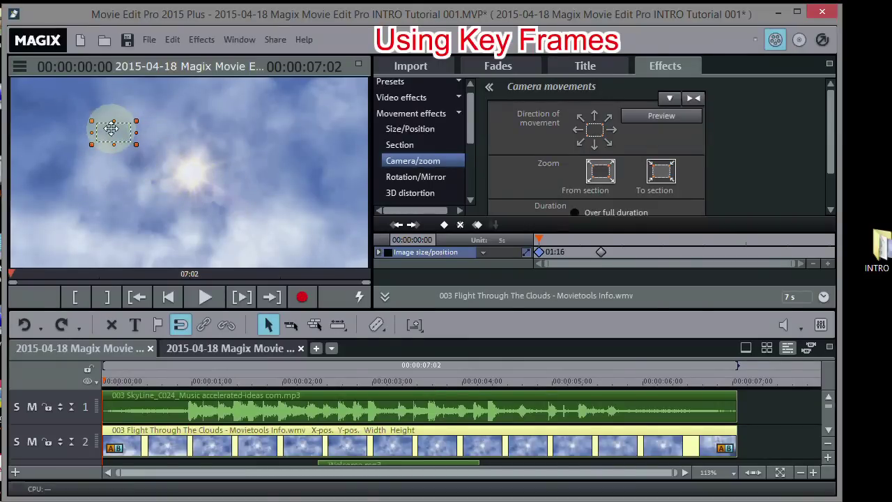
drag(112, 131, 196, 172)
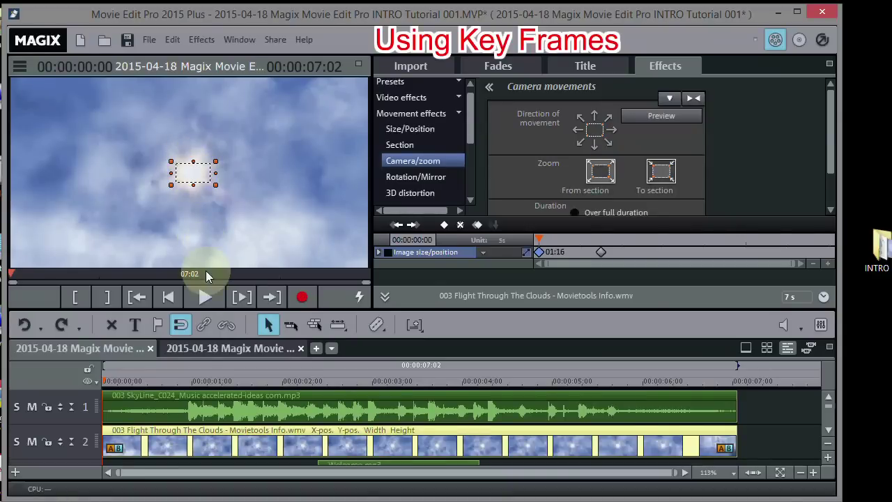
Play the intro from the start to check the keyframed camera zoom on the cloud video.
click(540, 252)
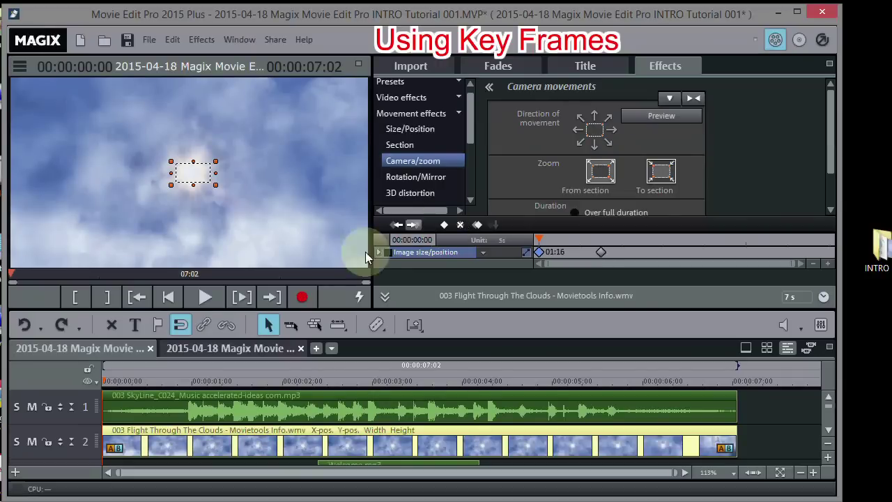
click(204, 298)
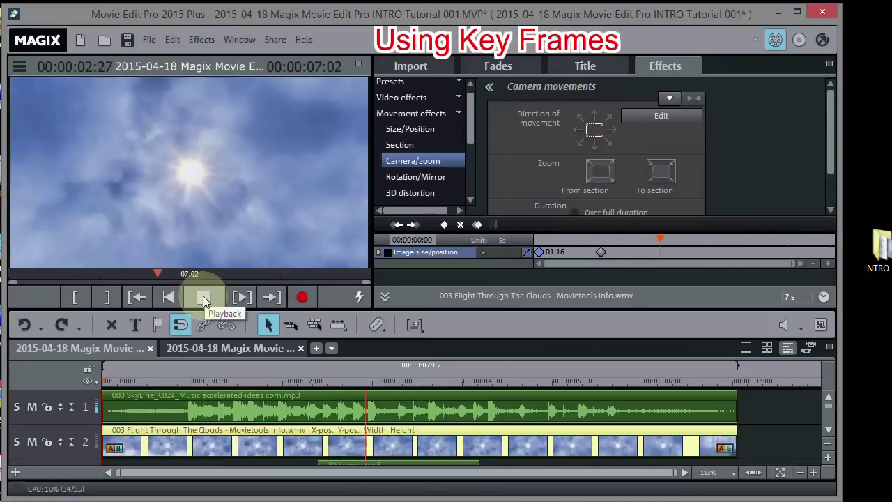
click(204, 298)
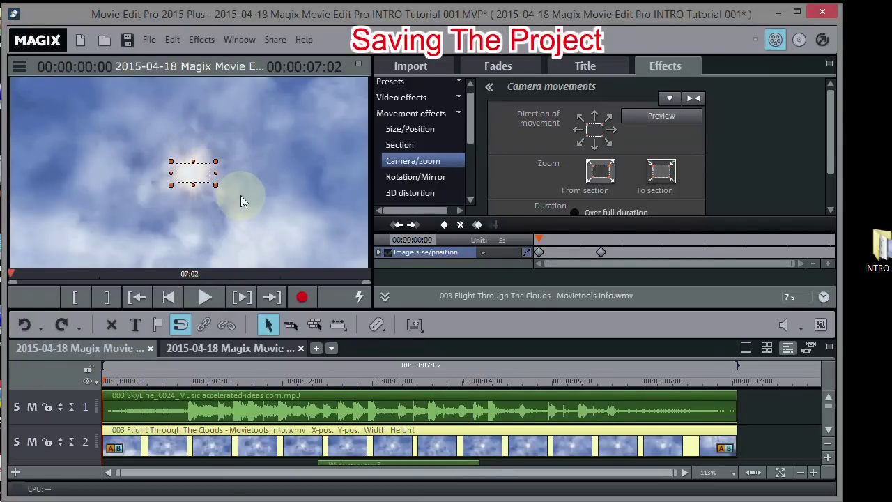
Save the project as 2015-04-18 Magix Movie Edit Pro INTRO Tutorial 001.MVP in the Movie Edit Pro 2015 Plus folder.
click(148, 42)
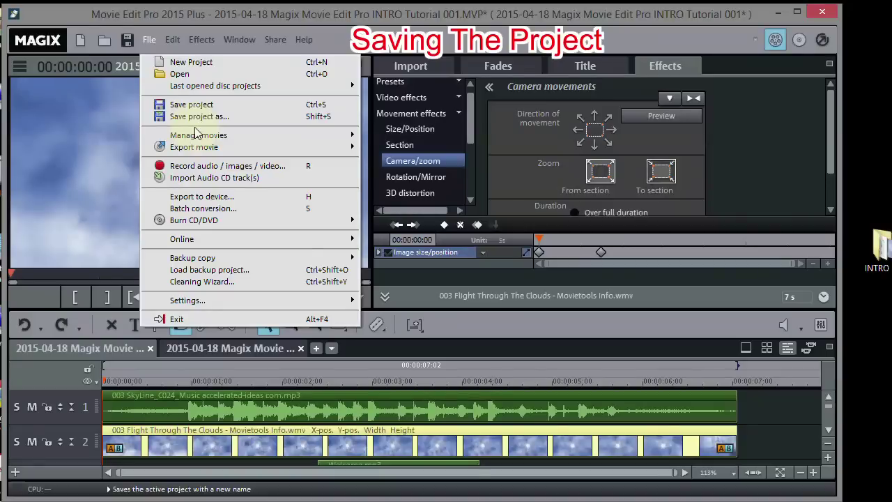
click(191, 105)
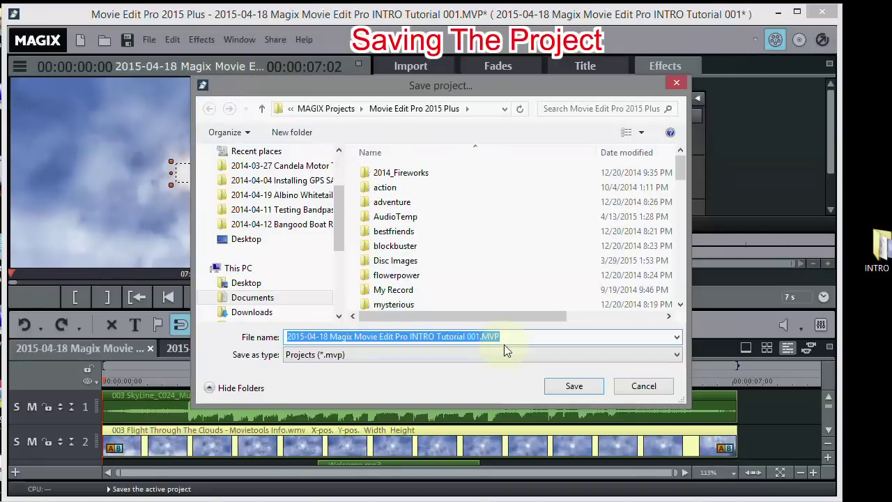
click(574, 389)
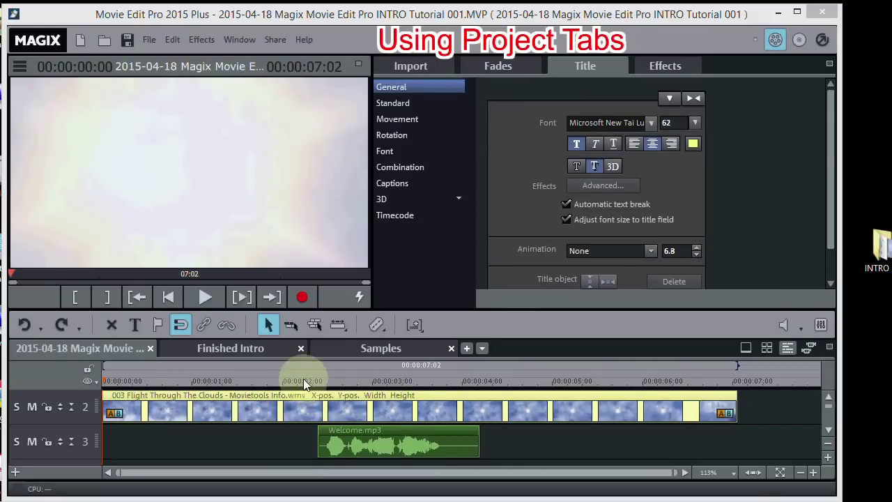
Examine the opening of the Finished Intro movie and the tracks of the Samples movie in the project.
click(234, 350)
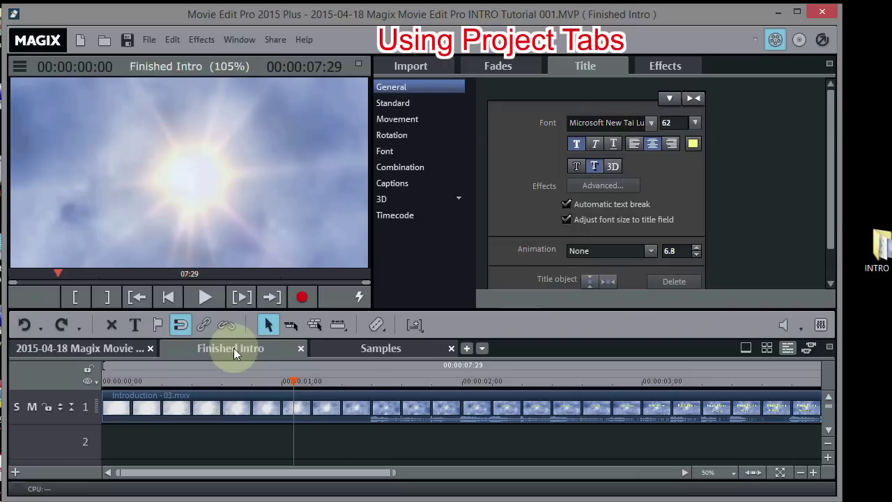
drag(295, 378, 398, 381)
drag(461, 393, 183, 360)
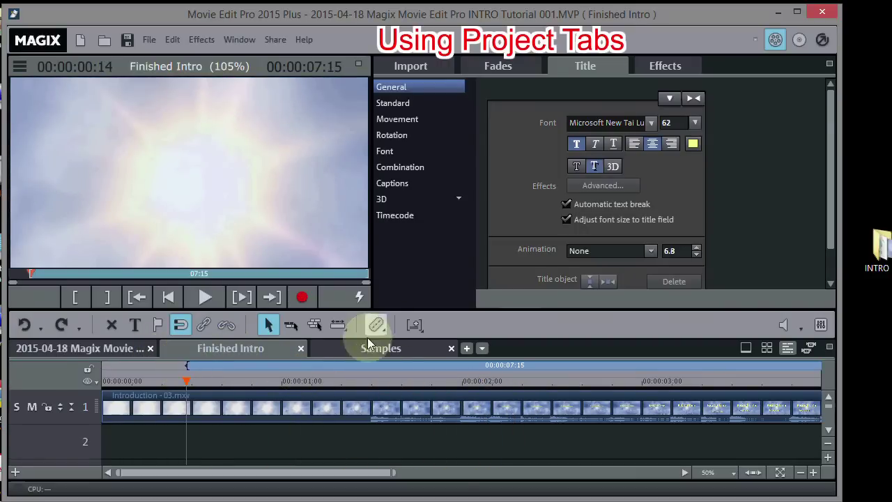
click(368, 349)
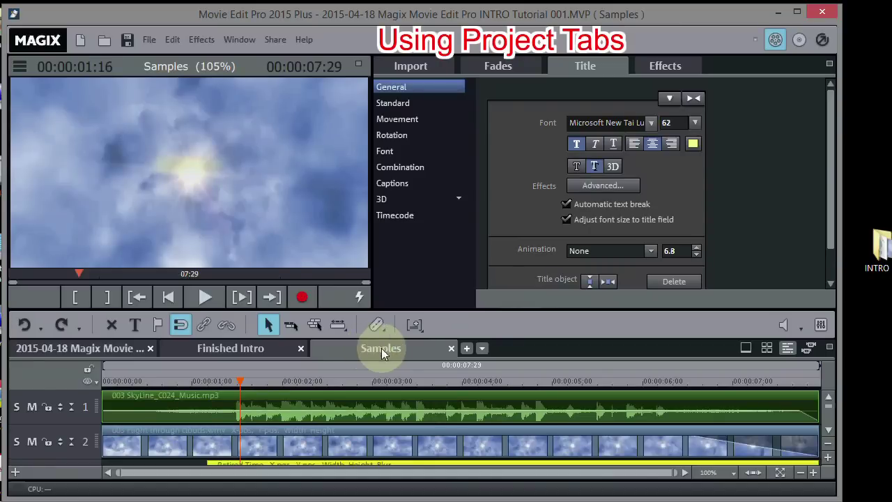
click(828, 431)
click(829, 431)
click(829, 395)
click(829, 396)
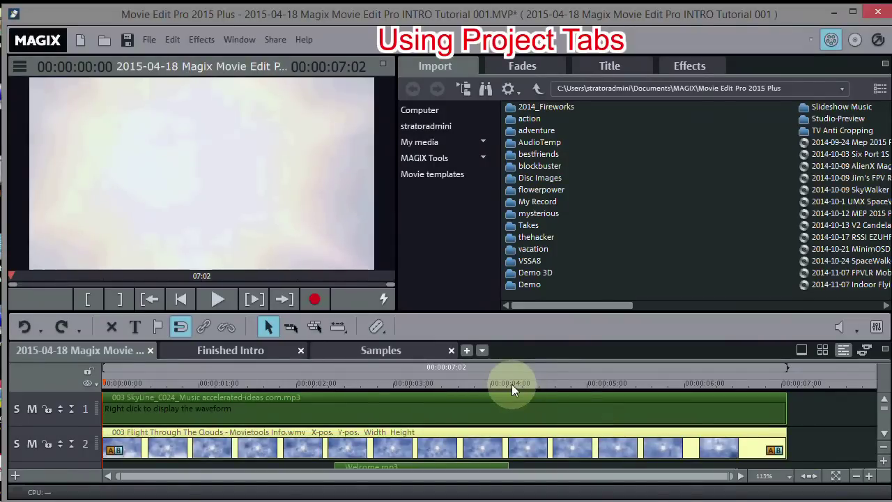
Add a new empty movie to the project and rename it Tutorial.
click(465, 350)
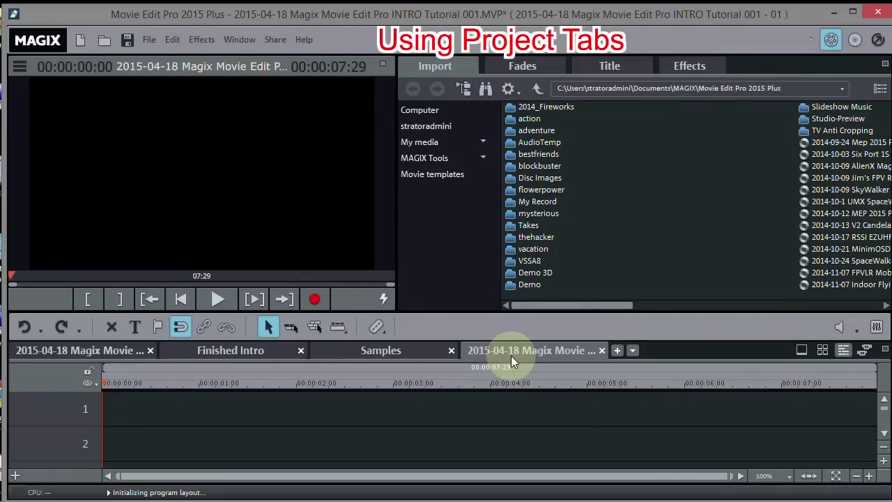
right_click(519, 349)
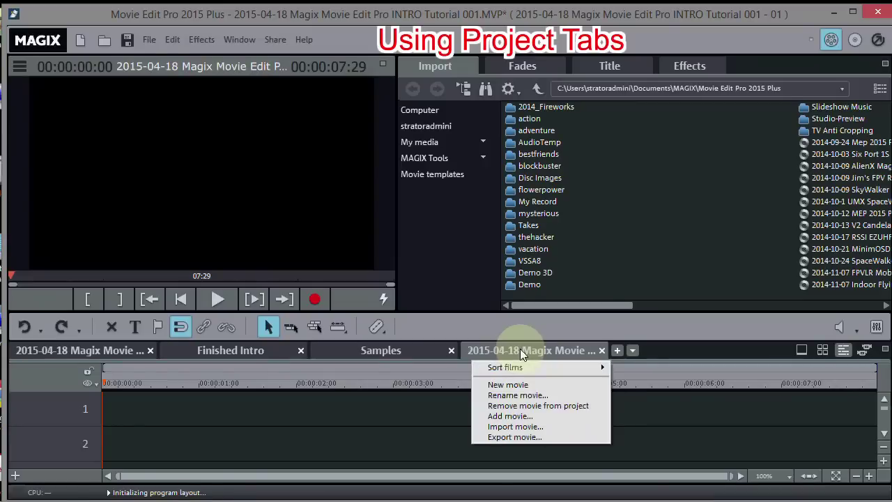
click(516, 395)
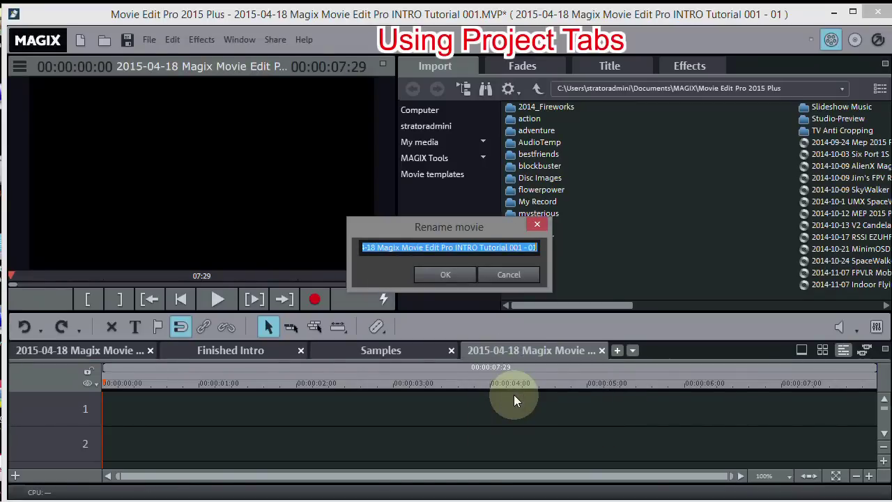
text(Tutorial)
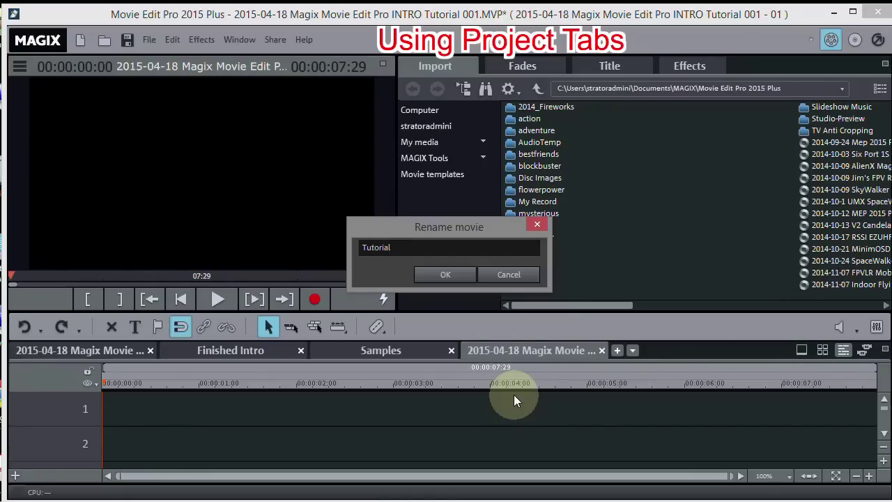
click(434, 275)
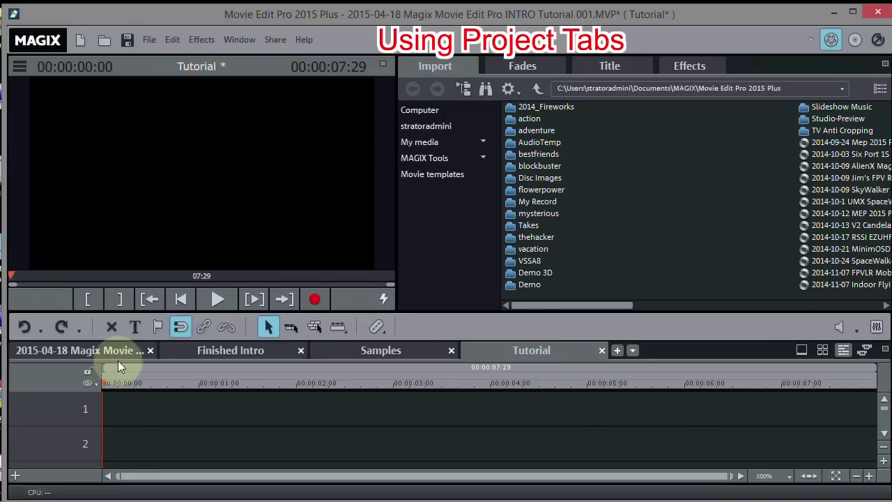
click(226, 352)
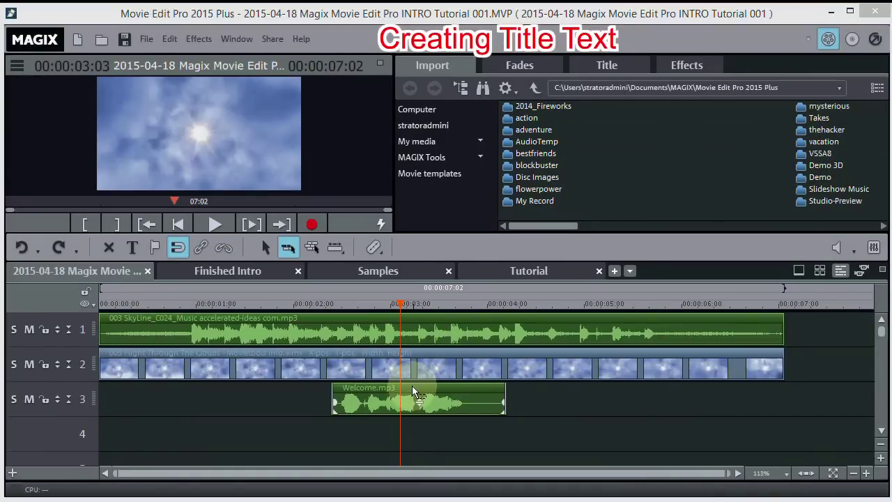
Move Welcome.mp3 in the intro movie from track 3 down to track 5, then deselect it.
click(416, 392)
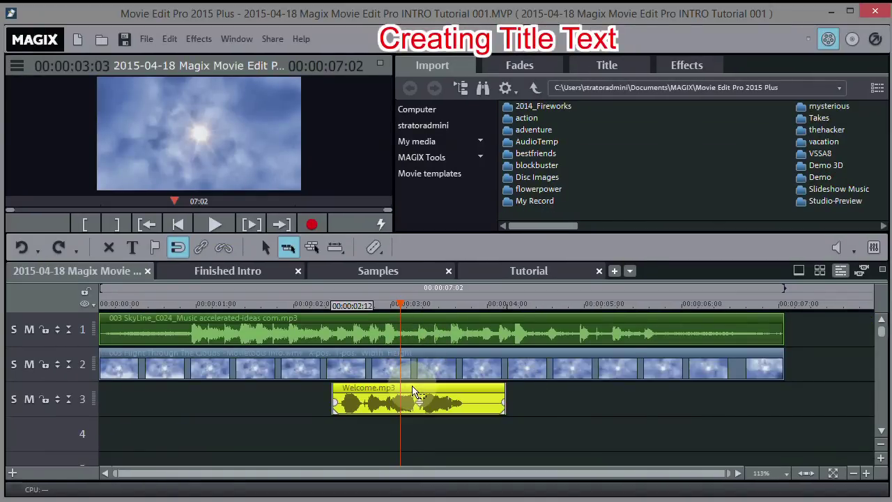
drag(415, 392, 410, 461)
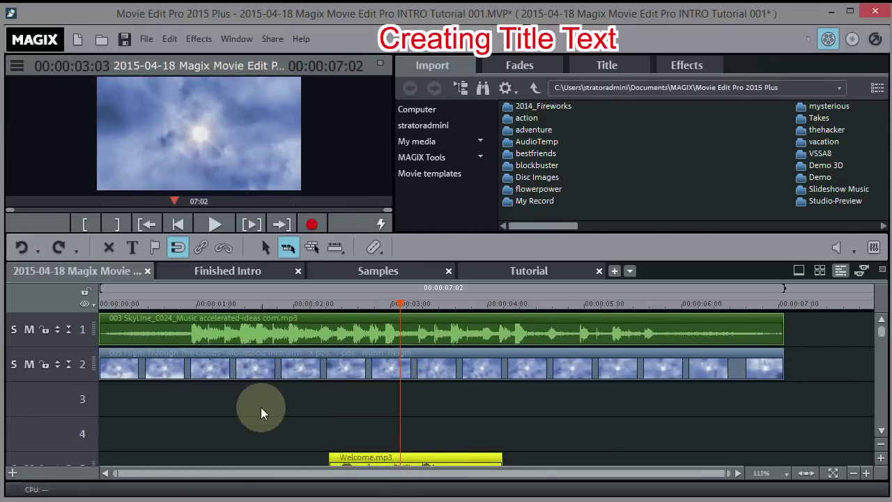
click(221, 391)
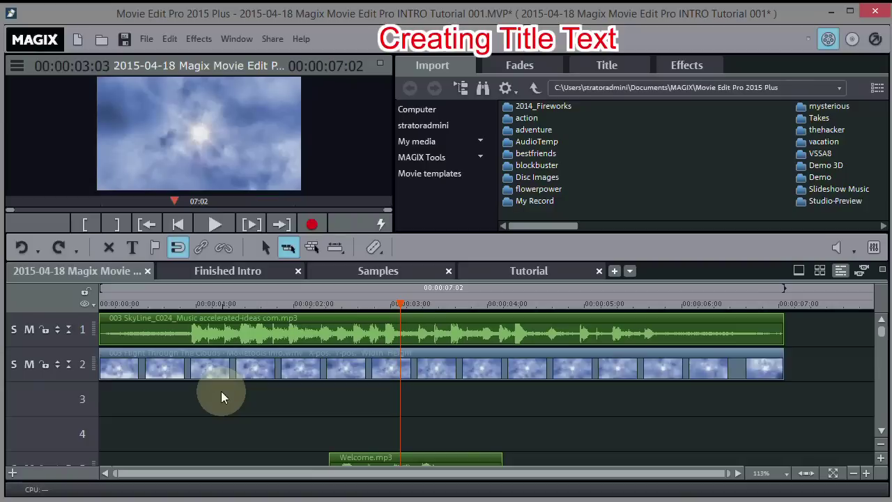
Place a Large subtitles title on track 3 starting at about 0.9 seconds and shorten it to end at about 4.4 seconds.
click(607, 65)
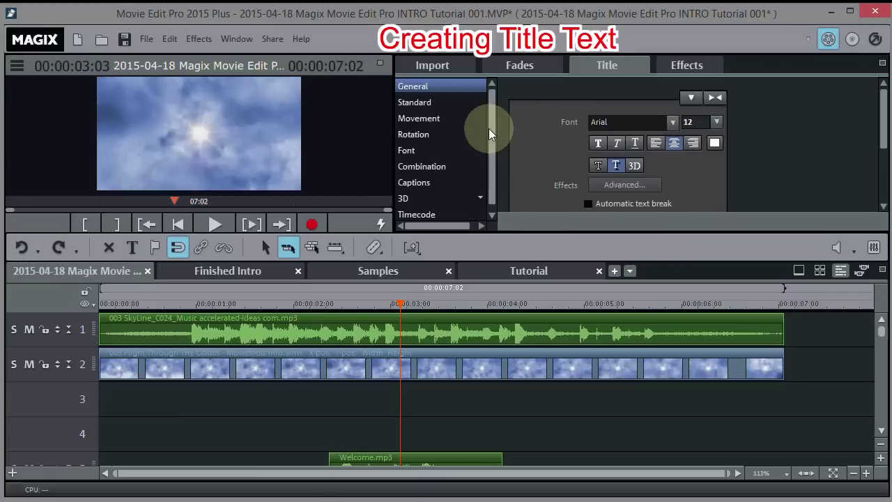
click(416, 103)
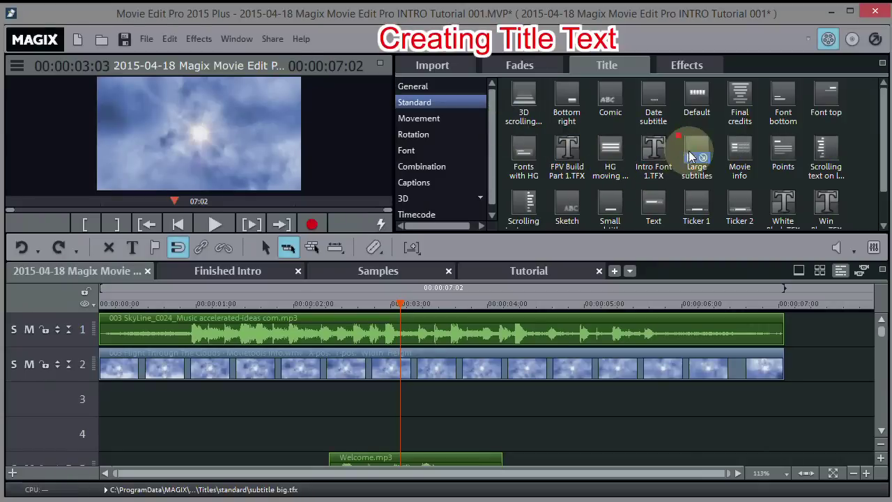
click(695, 144)
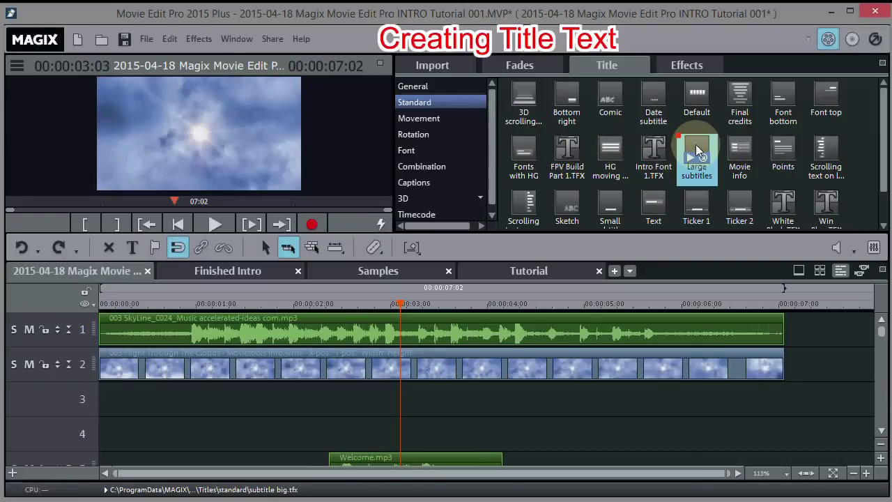
drag(694, 145, 223, 402)
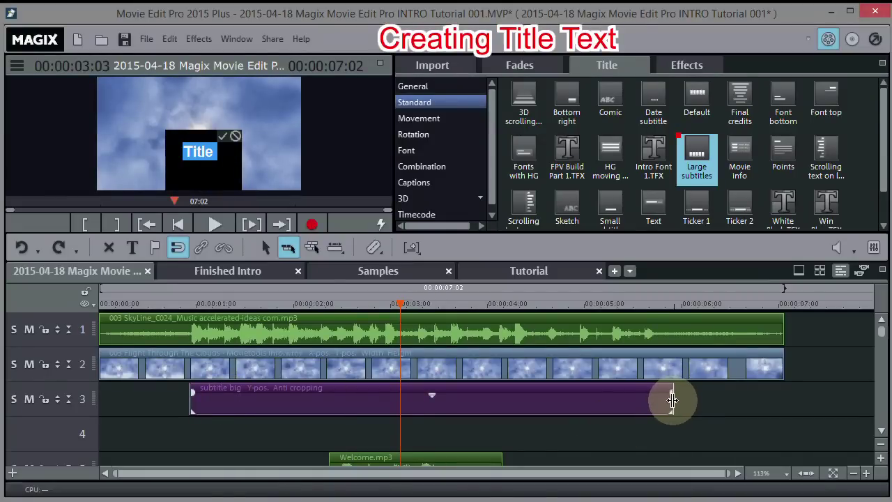
drag(673, 399, 528, 399)
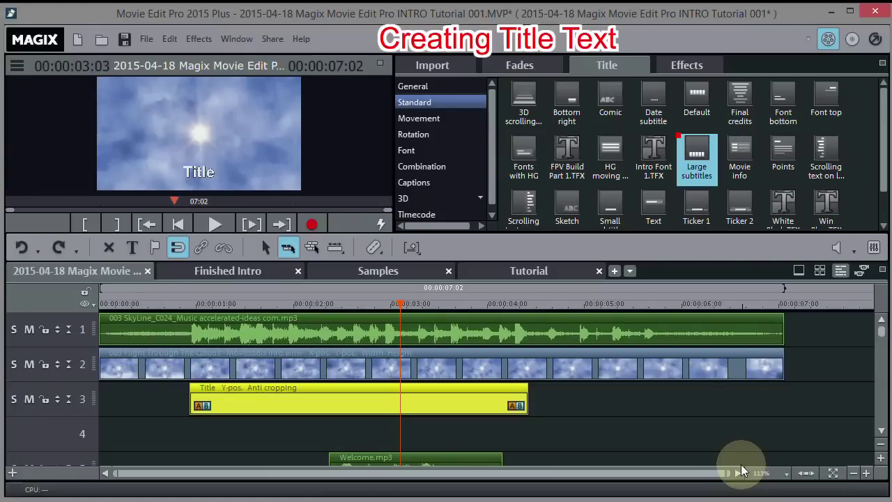
Add a second Large subtitles title on track 4, trimmed and aligned to the track 3 title, and select the track 3 title.
mouse_move(697, 159)
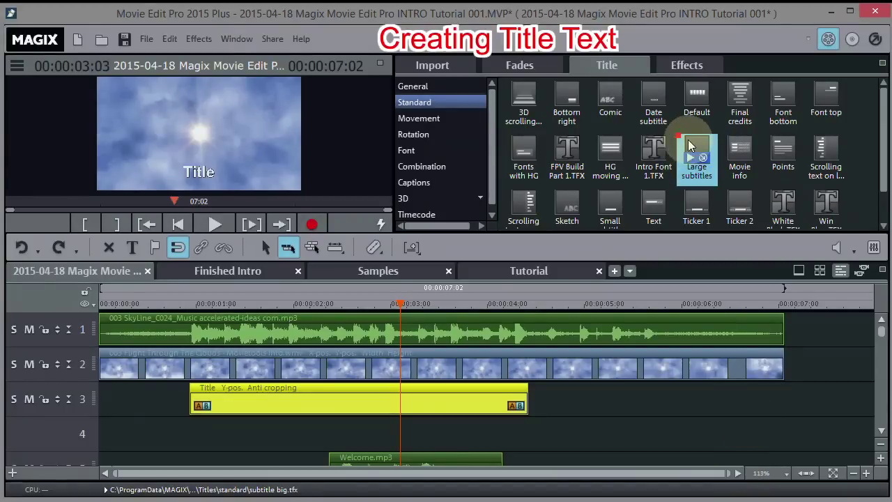
drag(691, 143, 215, 423)
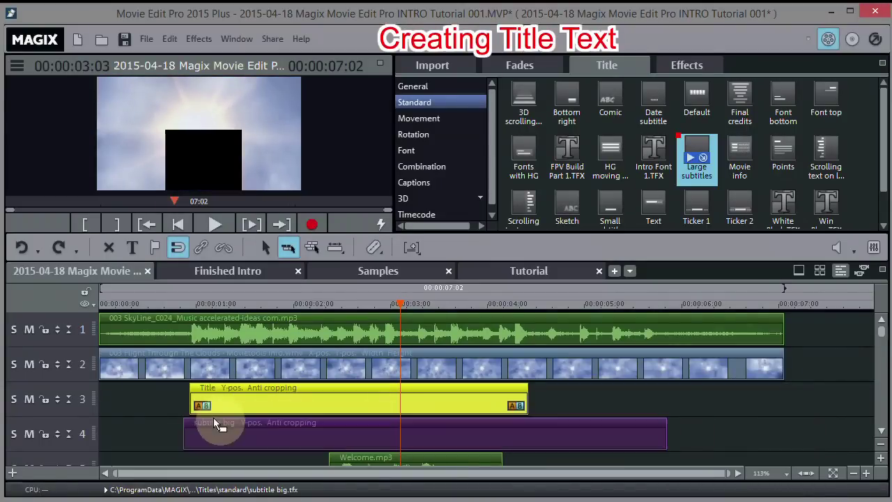
drag(664, 433, 527, 429)
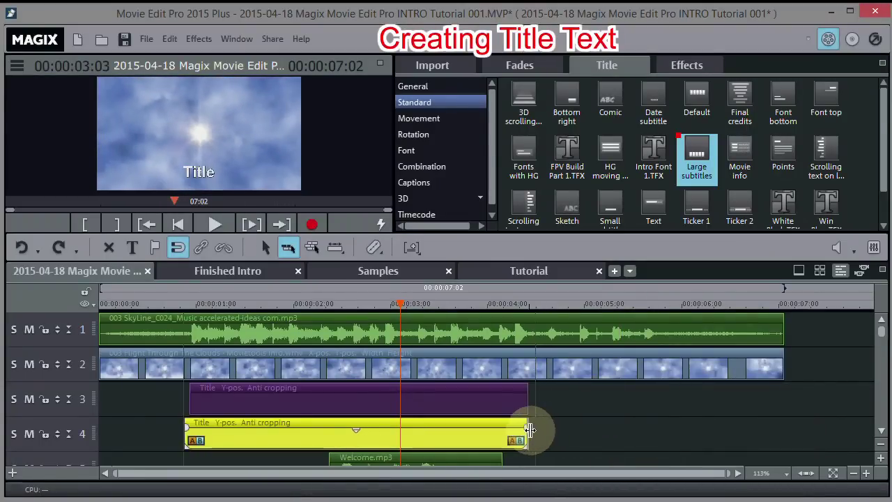
click(305, 405)
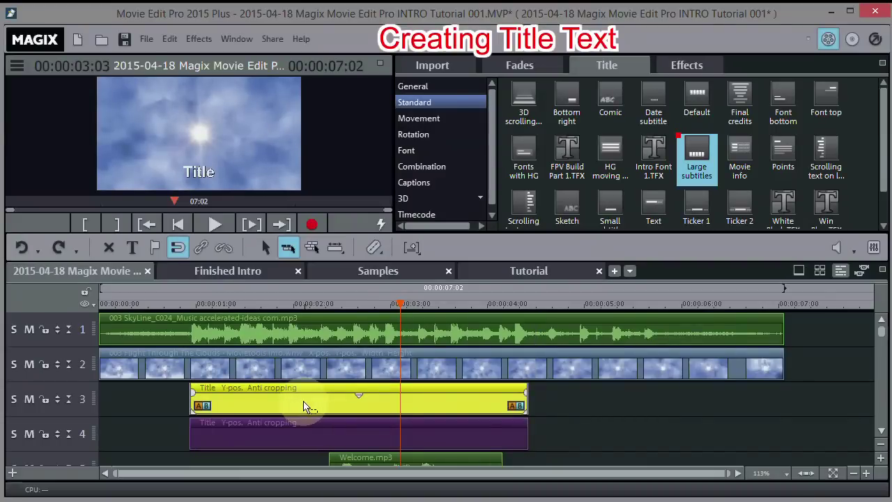
click(262, 358)
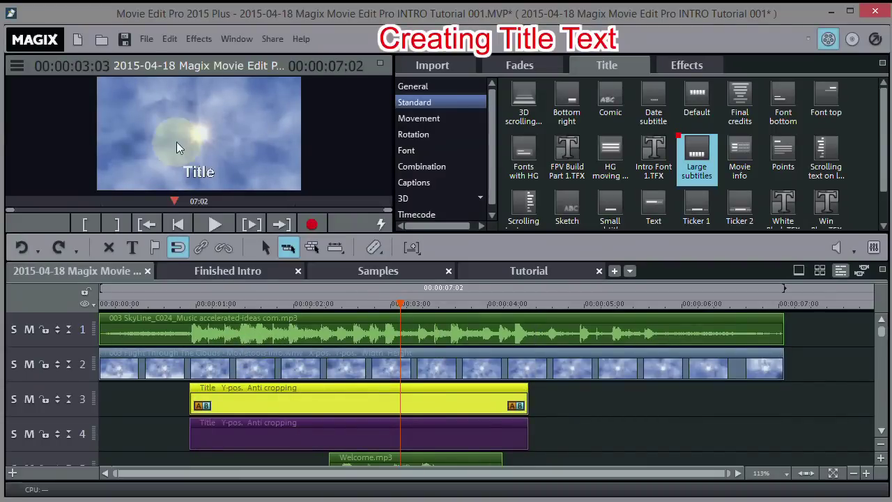
Change the text of the title on track 4 to "Your Channel".
click(197, 172)
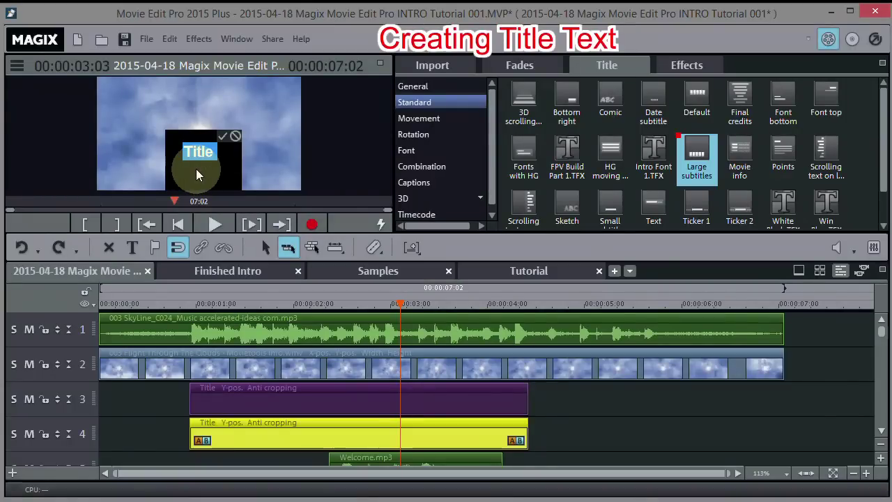
text(Your )
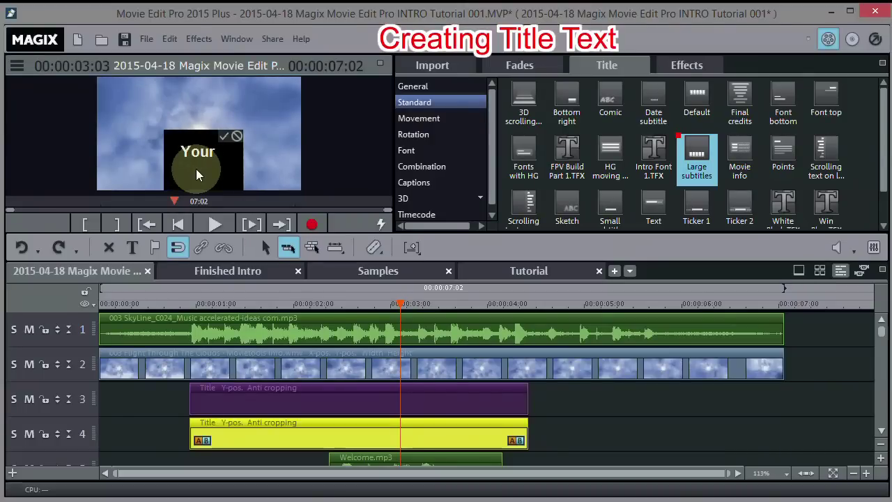
text(Cha)
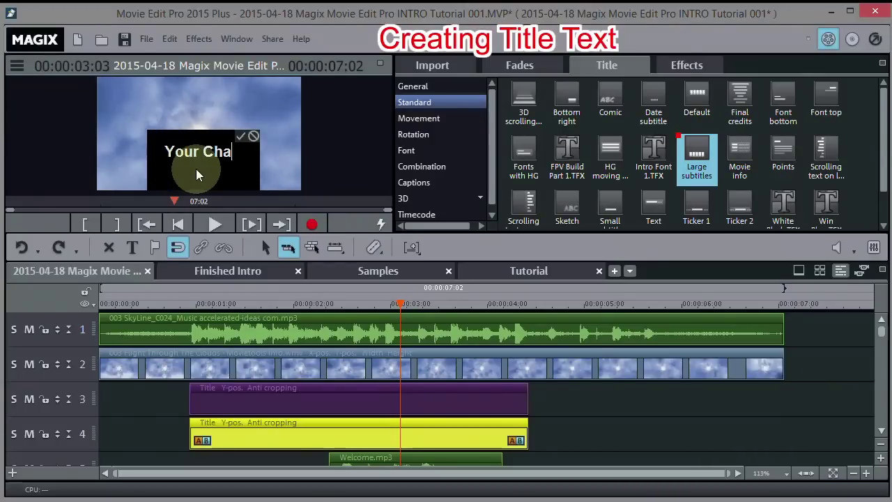
text(nnel)
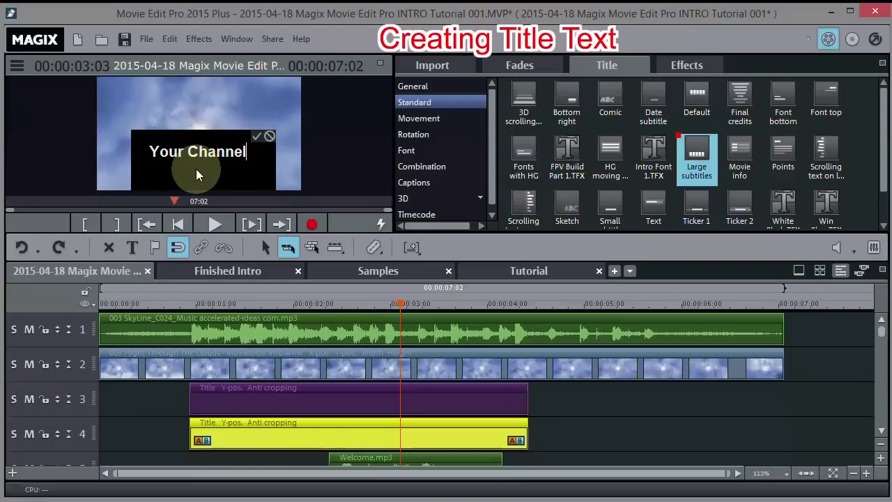
click(257, 136)
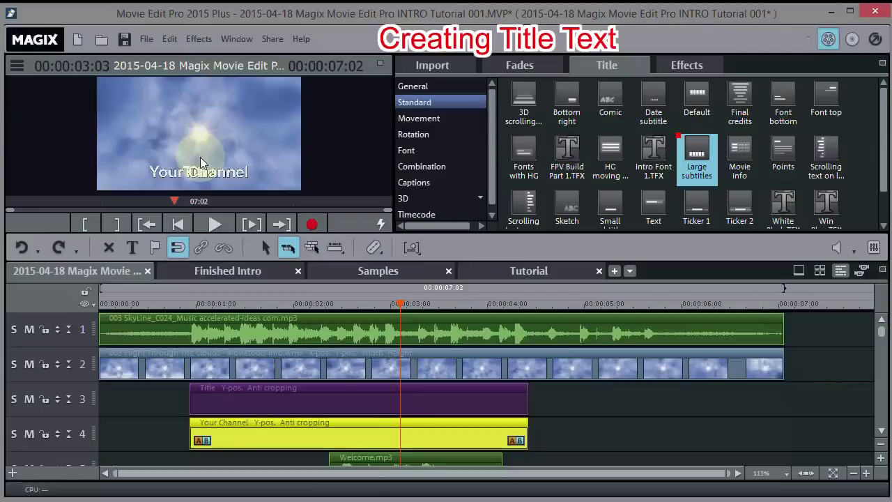
Move the Your Channel text up to the centre of the preview picture.
click(199, 174)
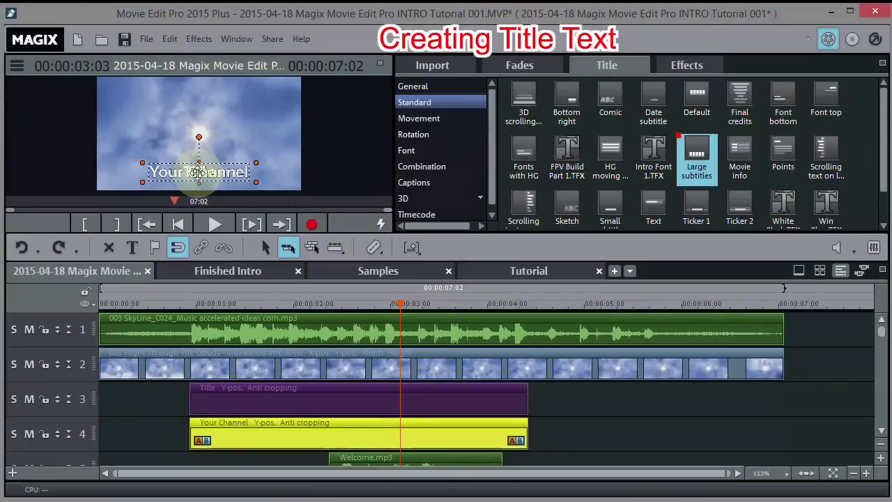
click(195, 147)
drag(195, 146, 197, 134)
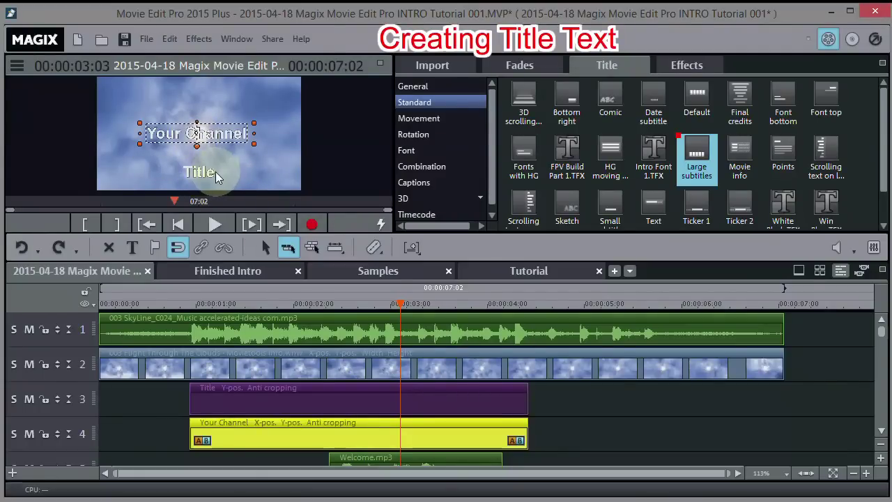
Change the text of the title on track 3 to "Name".
click(288, 401)
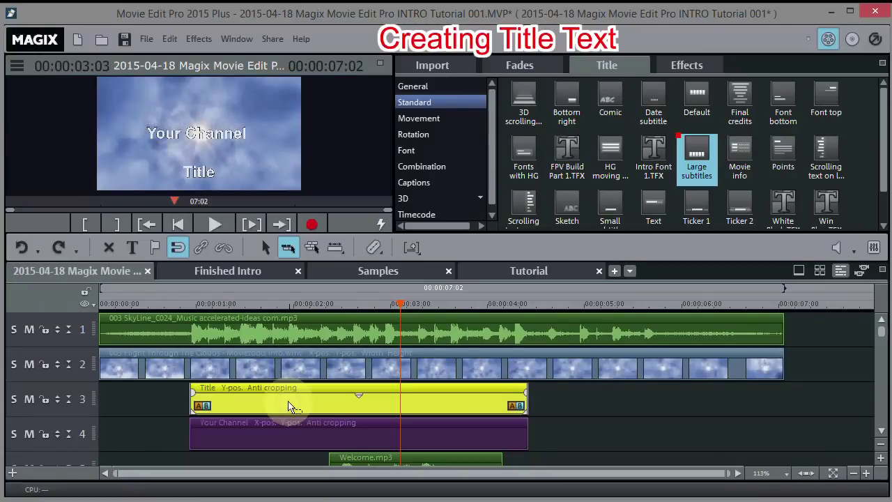
double_click(200, 171)
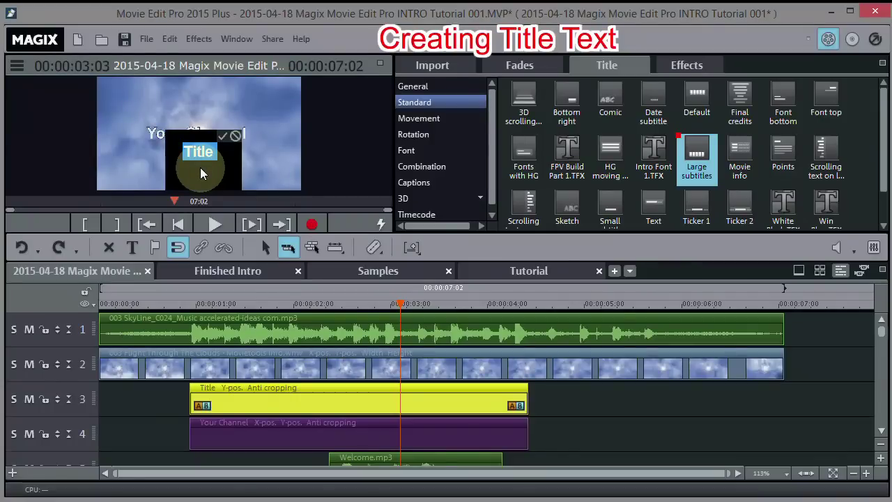
text(Name)
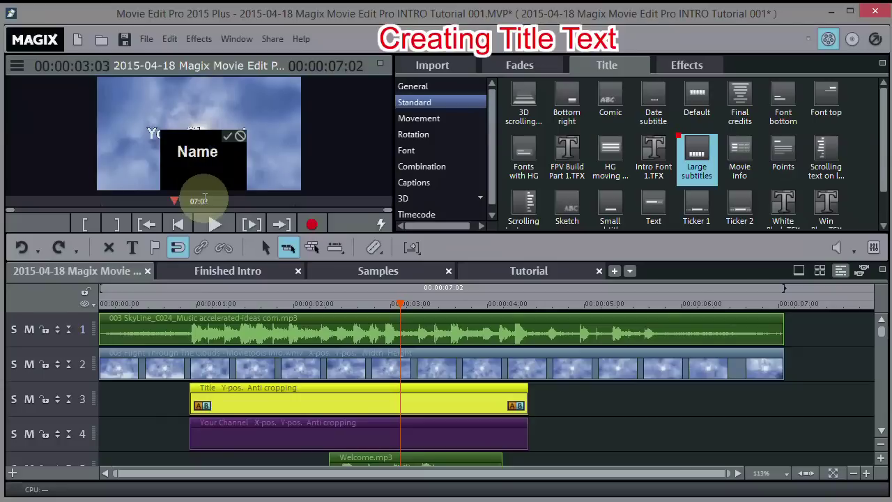
click(227, 137)
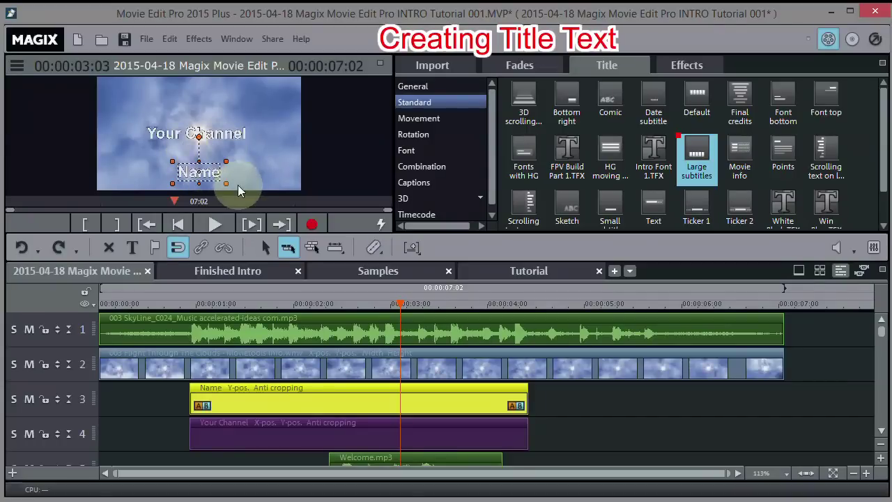
Swap the two titles in the timeline, placing Your Channel on track 3 and Name directly beneath it on track 4.
drag(245, 430, 610, 424)
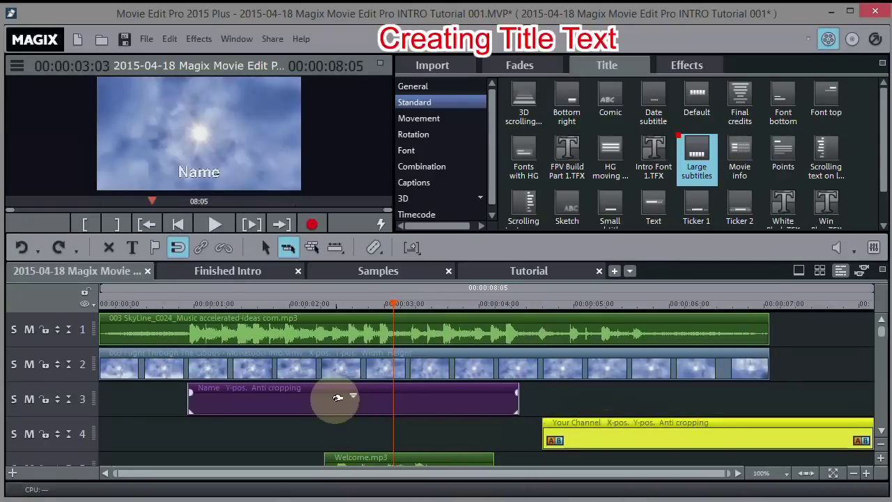
drag(313, 399, 318, 424)
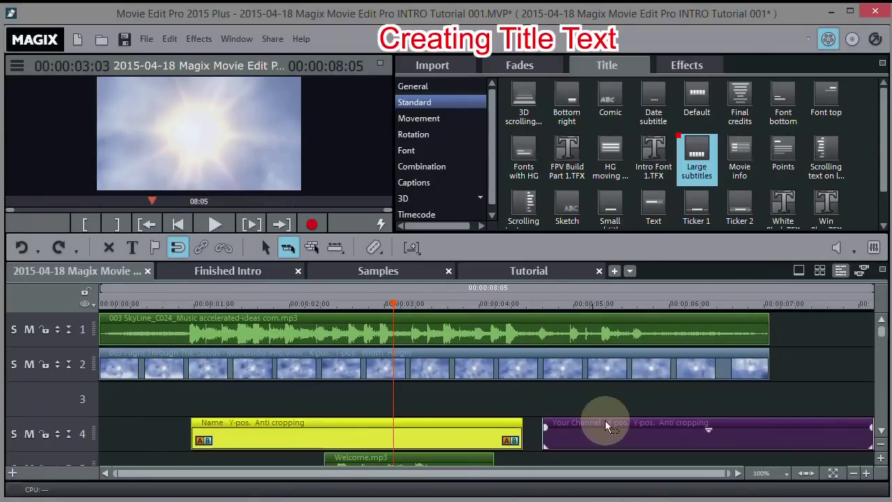
drag(608, 432, 256, 396)
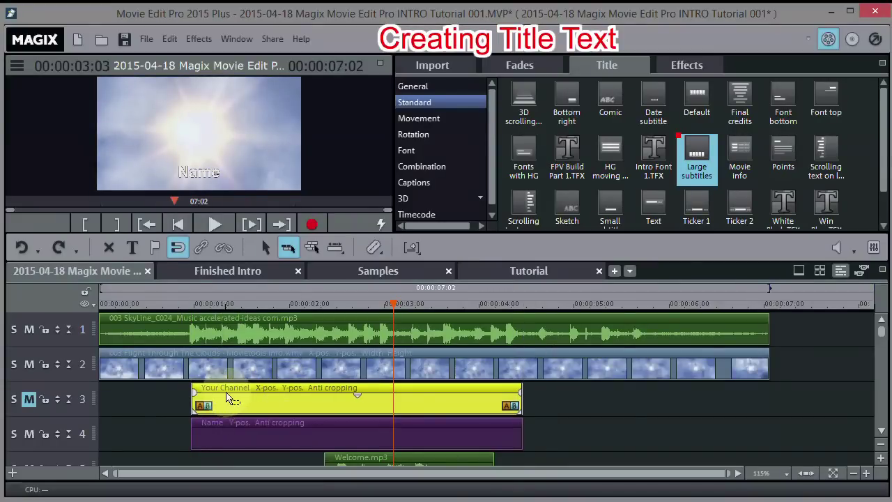
mouse_move(230, 422)
mouse_down()
mouse_move(240, 414)
mouse_move(234, 428)
mouse_move(253, 432)
mouse_move(234, 432)
mouse_up()
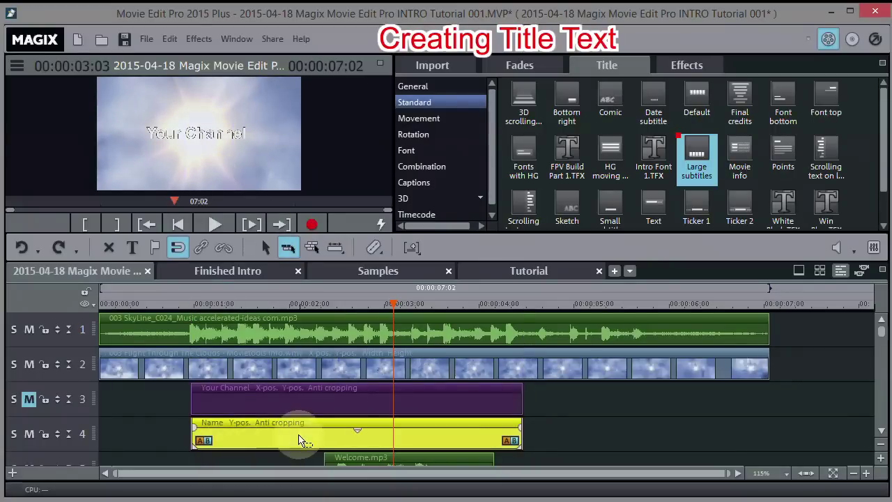
Set the text colour of the Your Channel title to bright yellow (255, 255, 0).
click(297, 397)
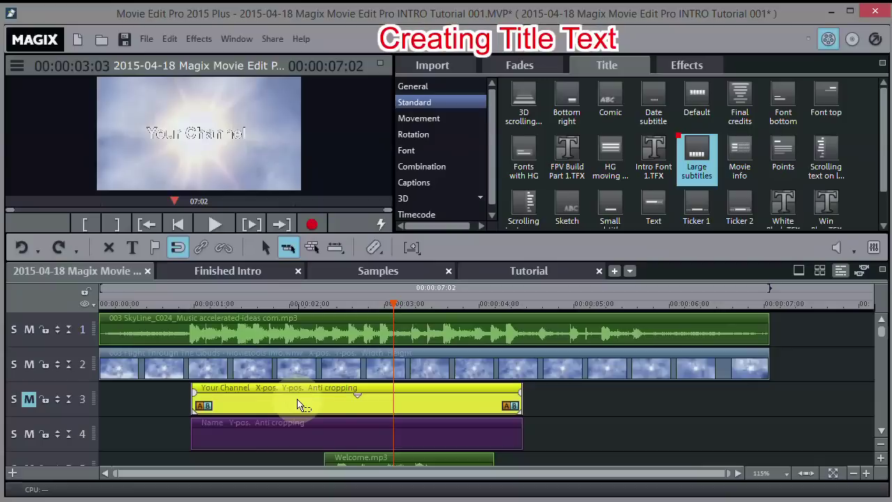
double_click(192, 138)
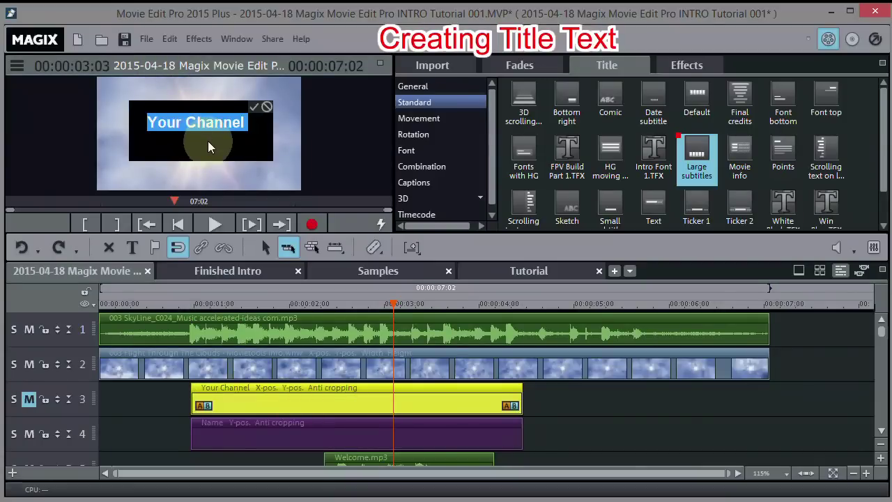
click(412, 88)
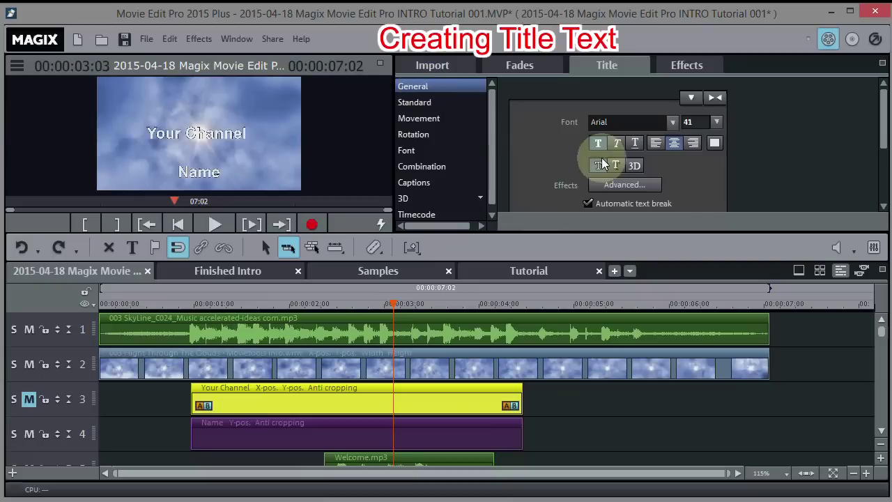
click(714, 142)
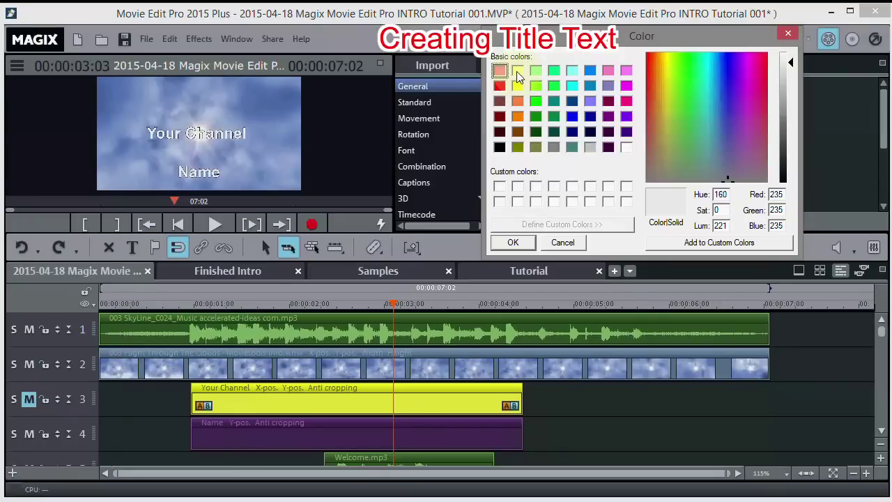
click(518, 71)
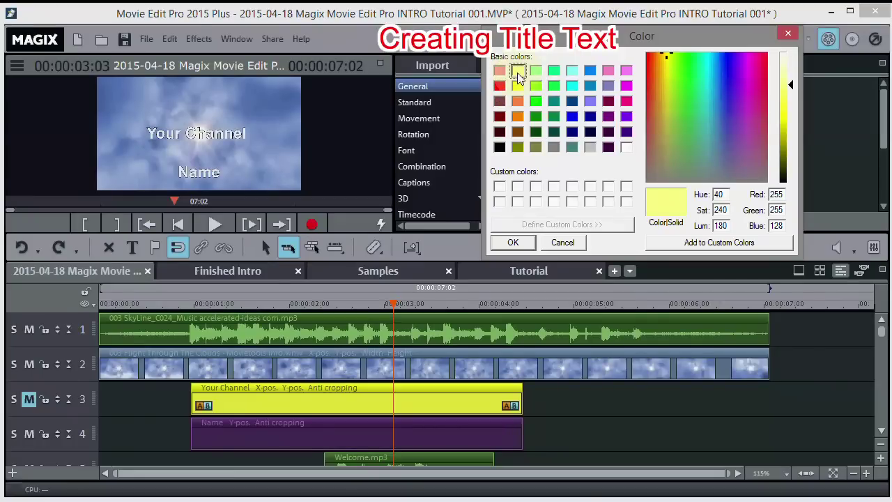
click(519, 86)
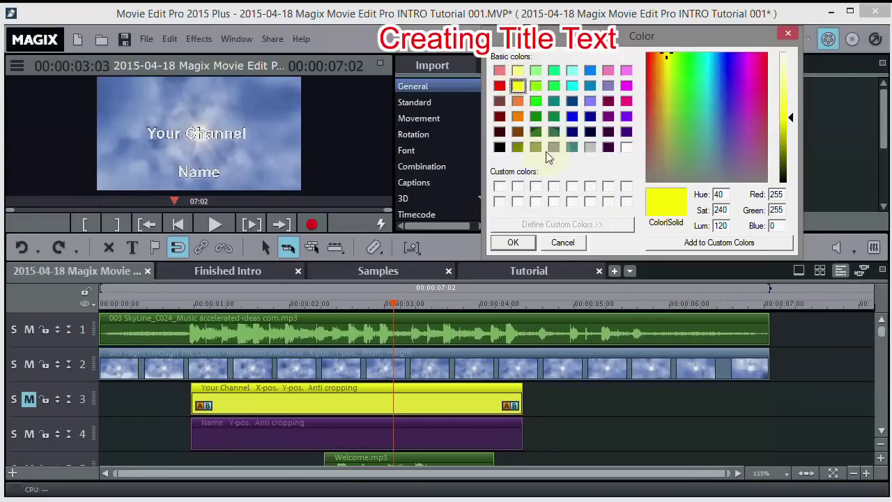
click(513, 243)
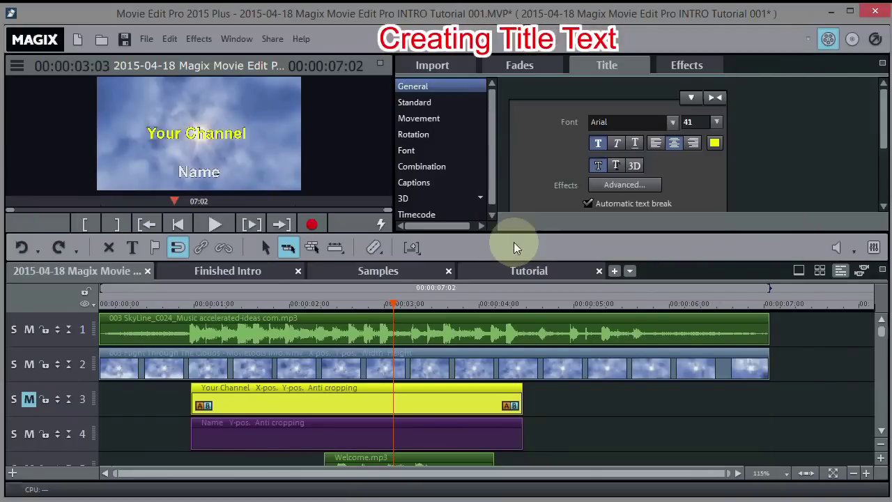
Set the text colour of the Name title to bright yellow (255, 255, 0).
click(194, 175)
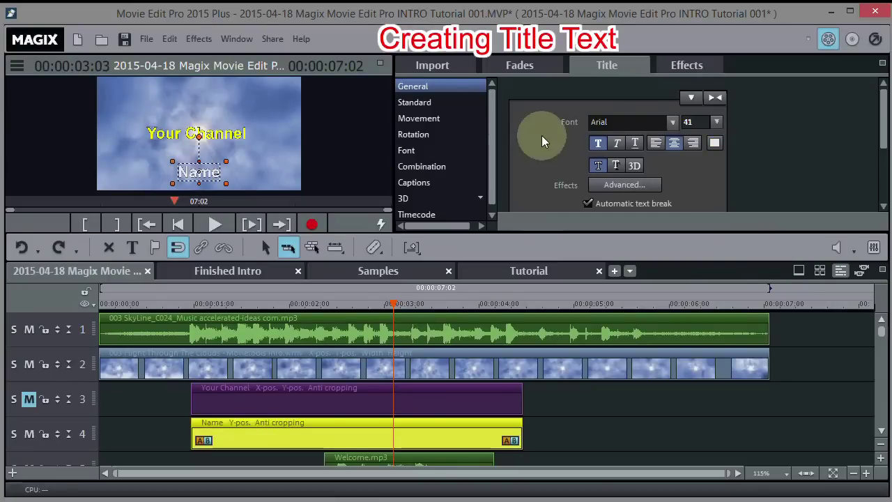
click(715, 143)
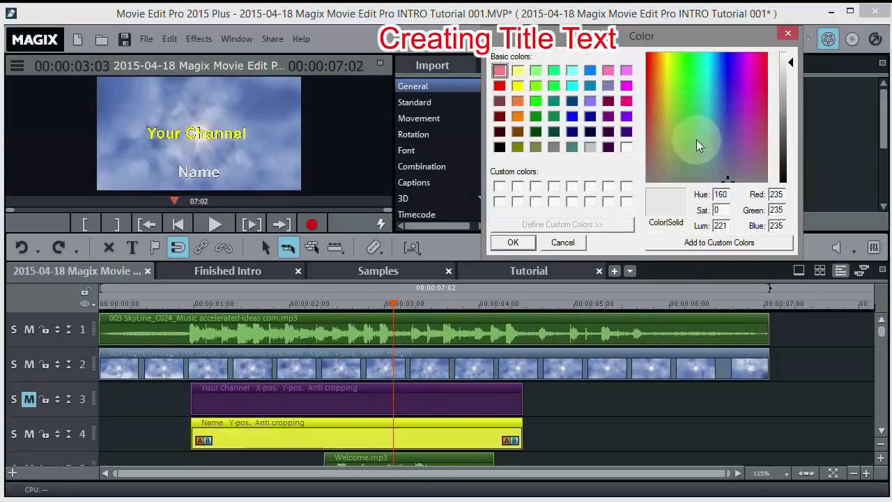
click(518, 89)
click(517, 87)
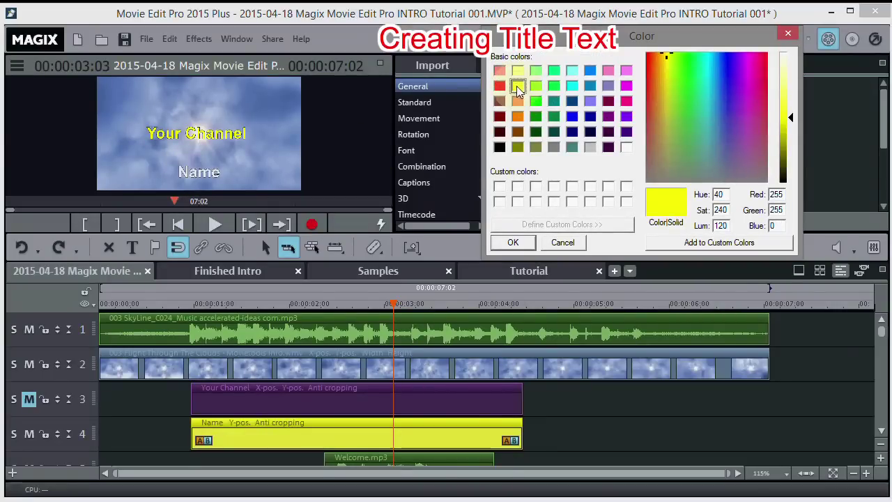
click(512, 242)
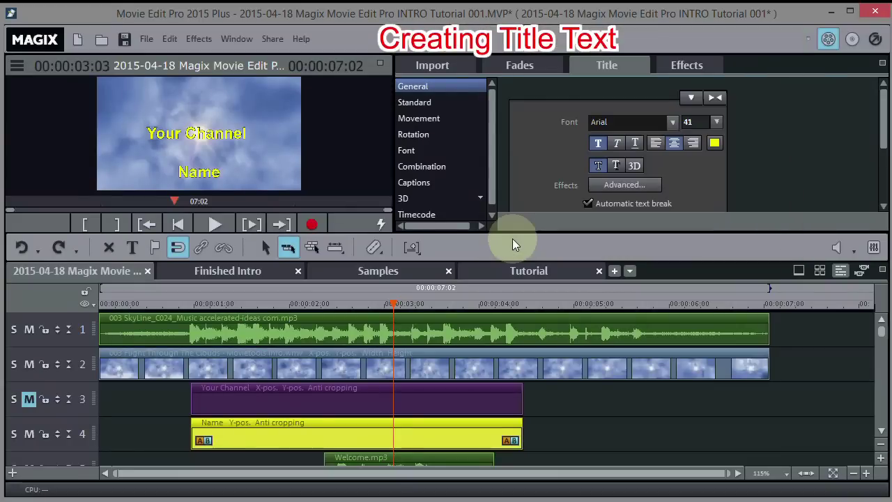
Browse the available fonts for the Your Channel title and set its font to Microsoft Tai Le.
click(208, 138)
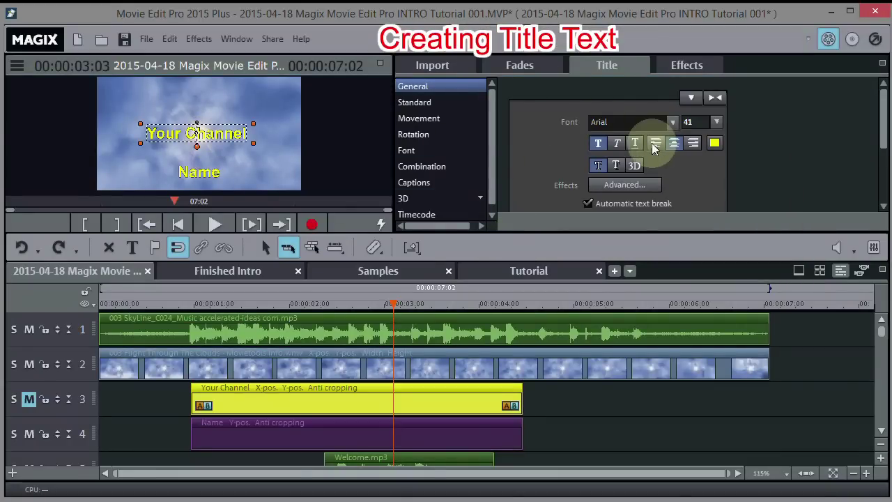
click(672, 123)
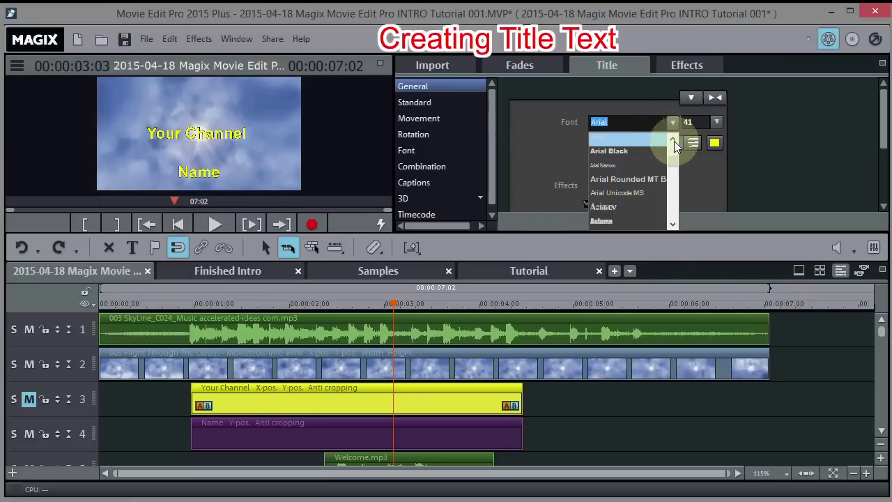
drag(674, 160, 669, 135)
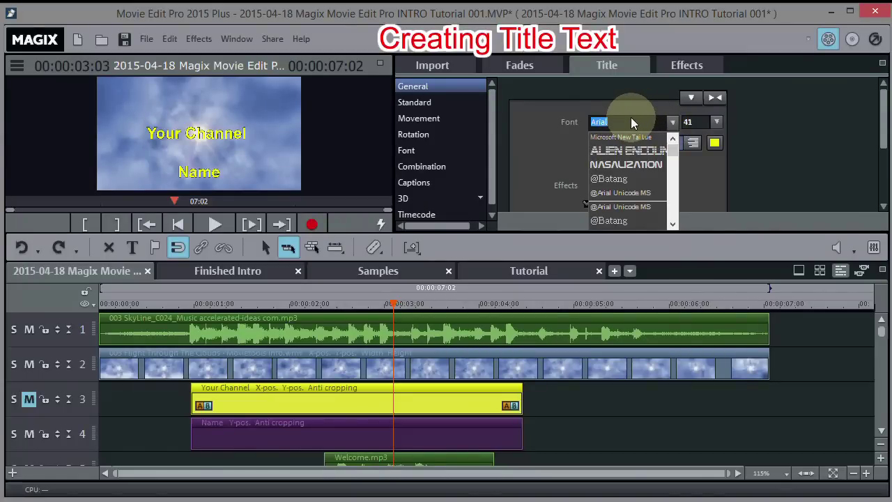
text(M)
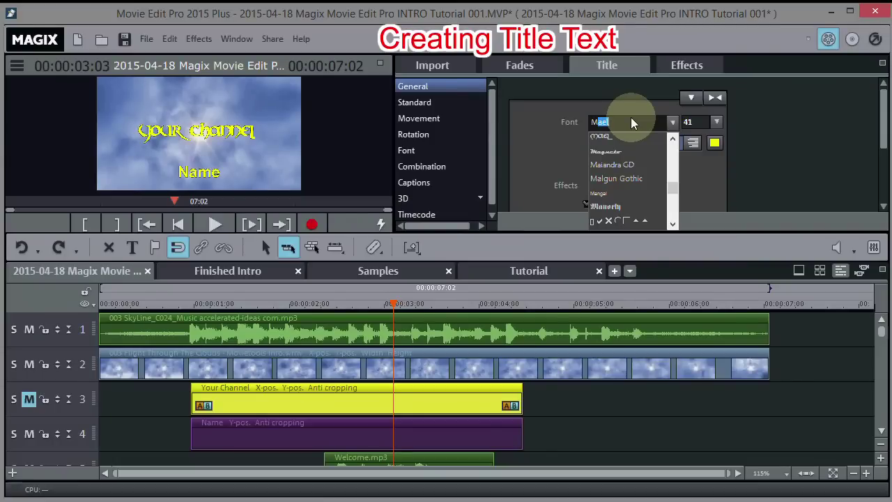
text(iama)
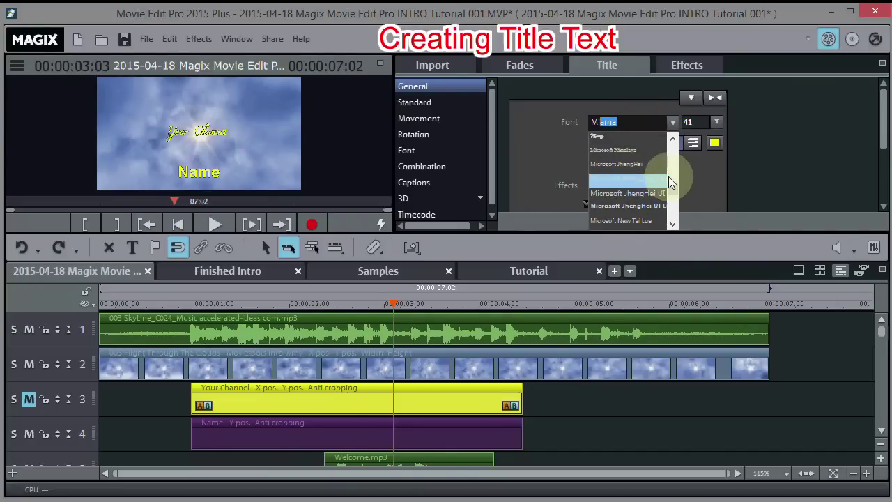
click(672, 224)
click(671, 224)
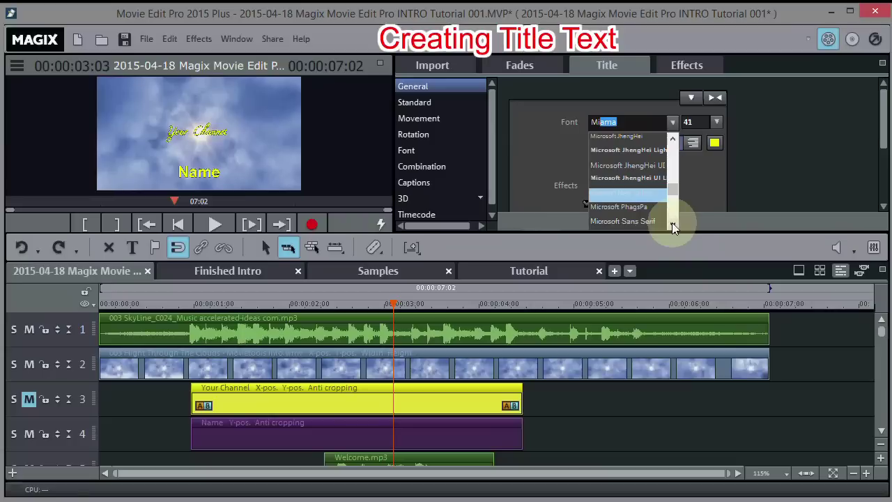
click(672, 224)
click(672, 225)
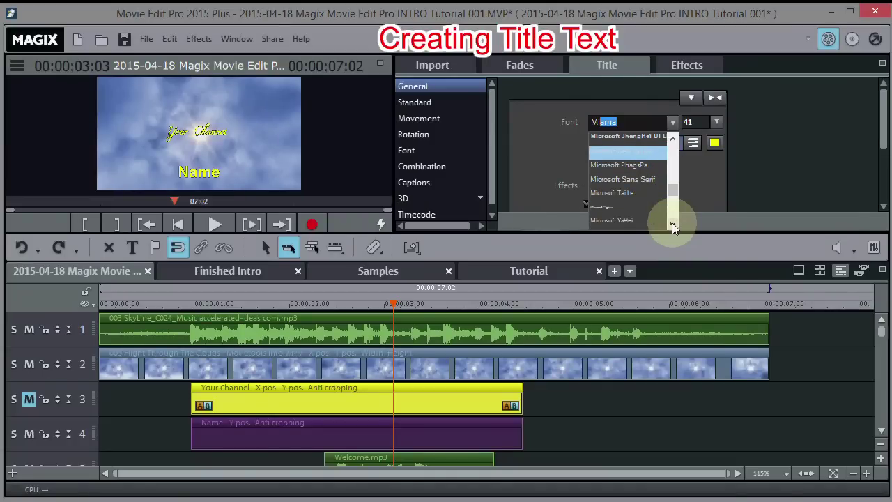
click(617, 200)
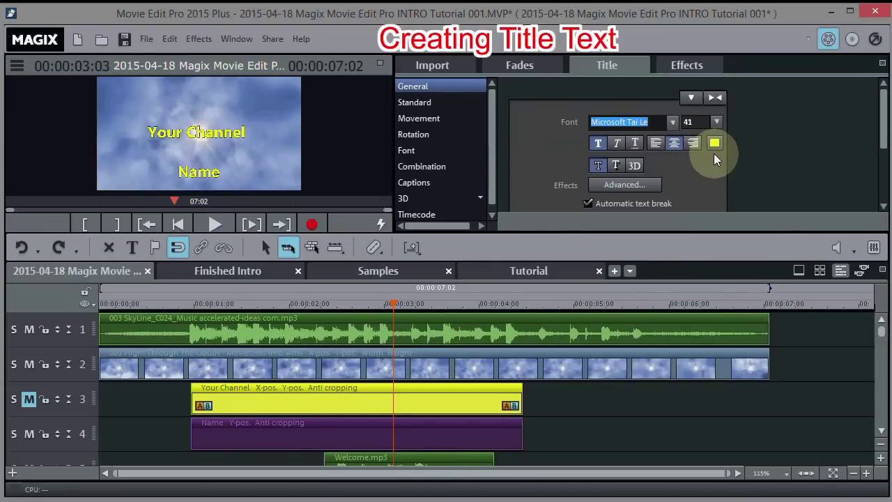
Add a shadow to the Your Channel title with horizontal and vertical offsets of 5.
click(623, 185)
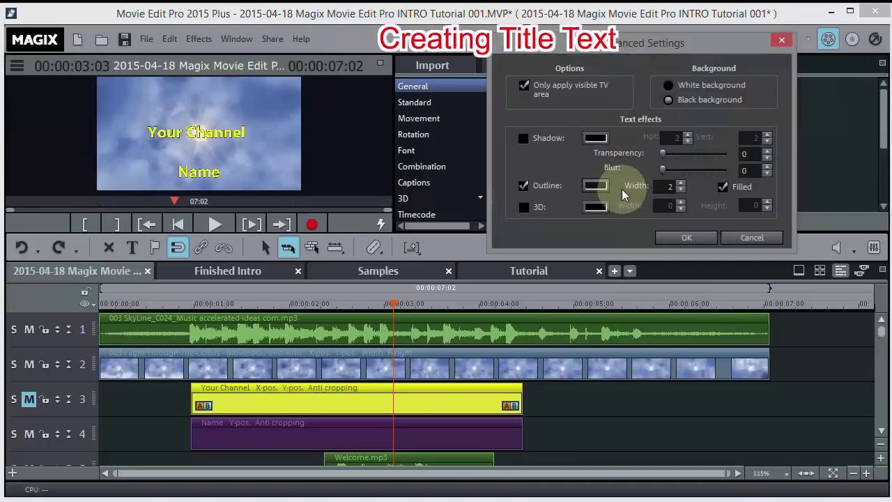
click(523, 139)
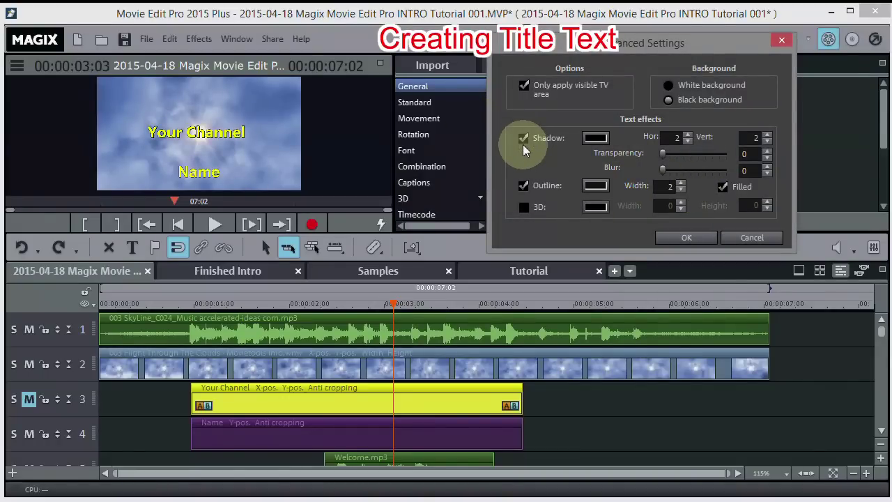
click(687, 135)
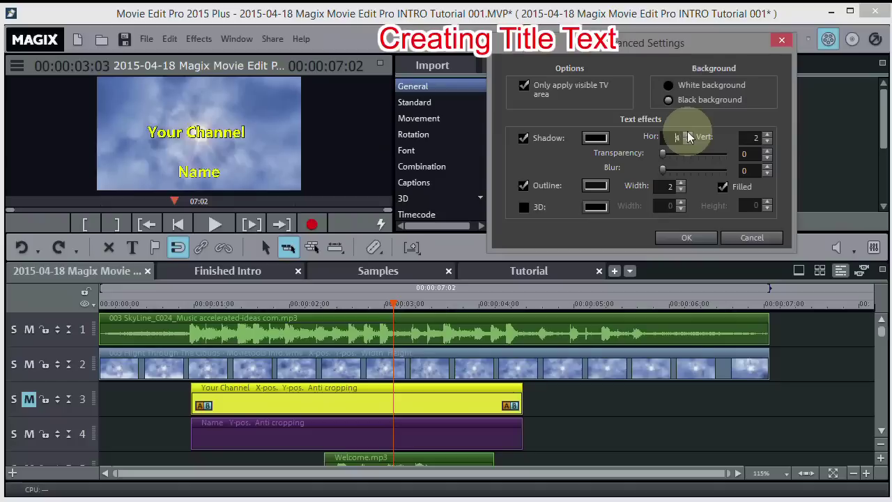
click(768, 136)
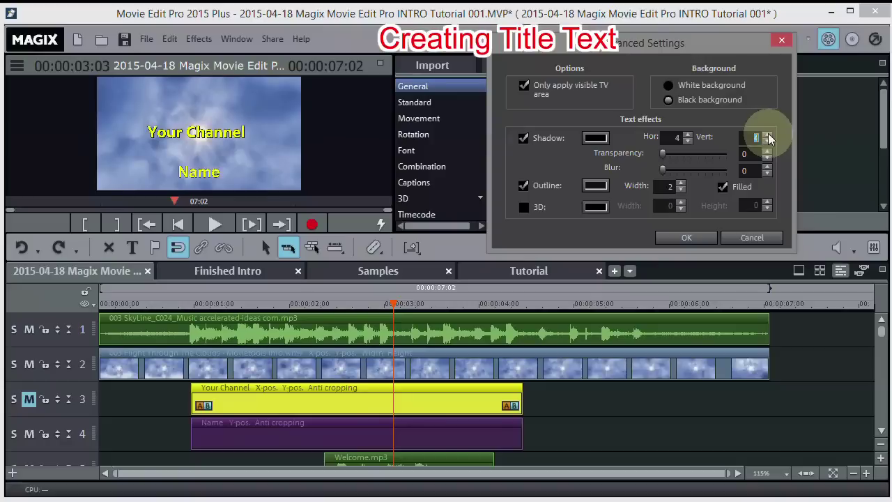
click(769, 135)
click(688, 135)
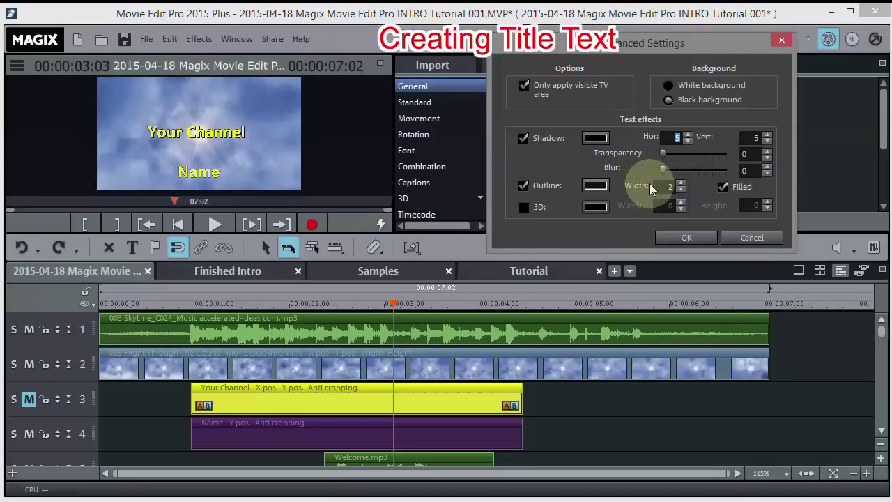
Set the outline width of the Your Channel title to 3 and apply the advanced text effects.
click(682, 184)
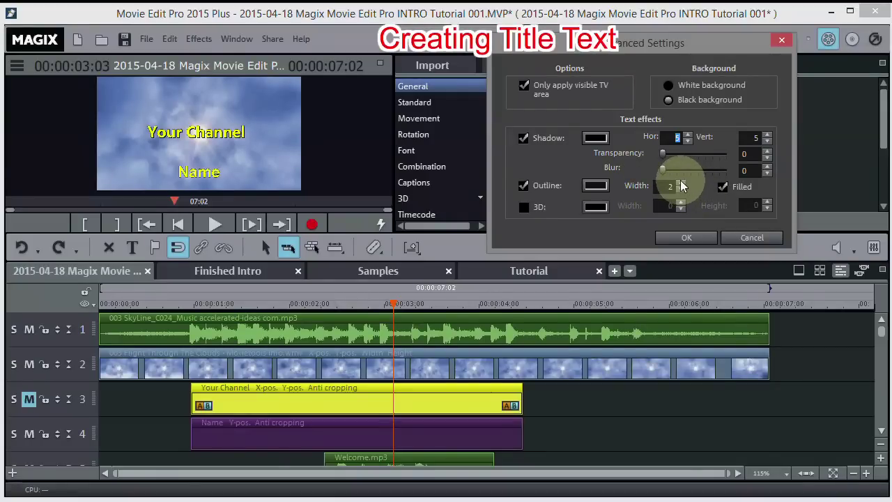
click(682, 184)
click(682, 189)
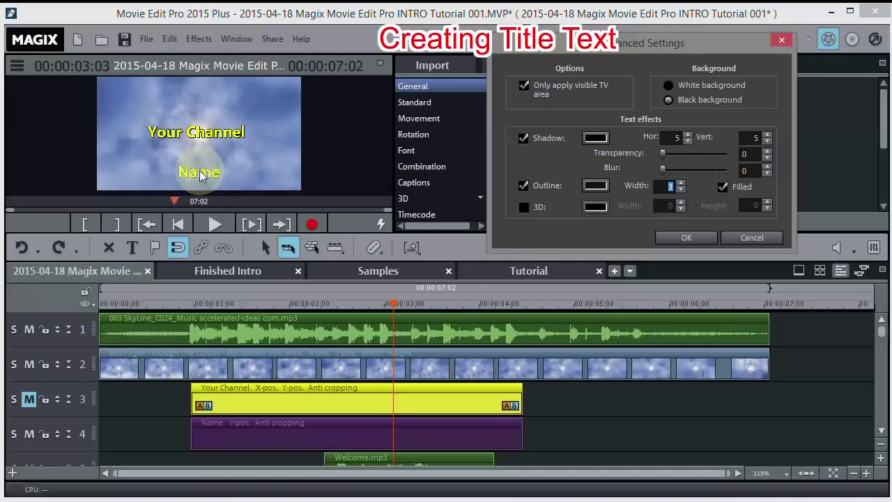
click(687, 238)
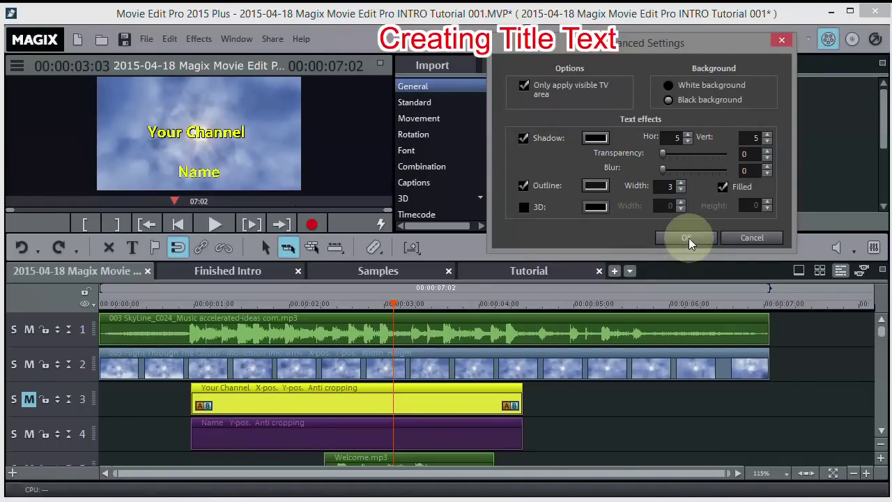
Add a shadow to the Name title with horizontal and vertical offsets of 4, keeping its outline.
click(200, 174)
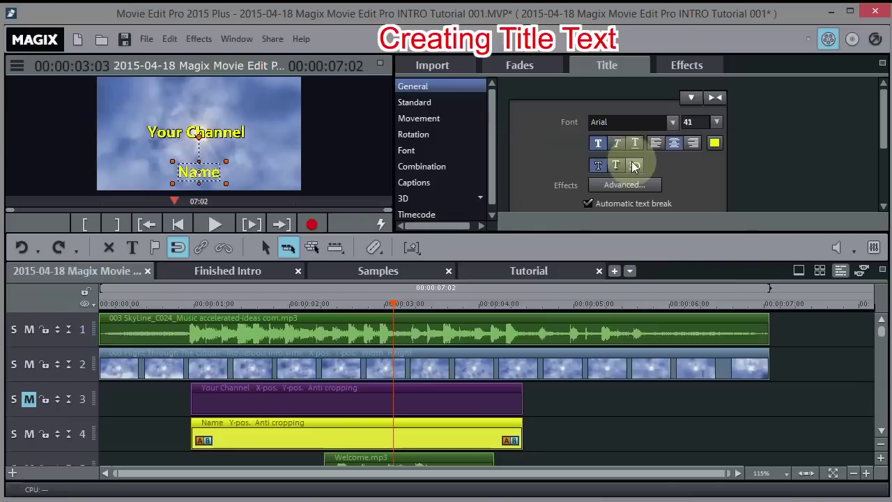
click(622, 184)
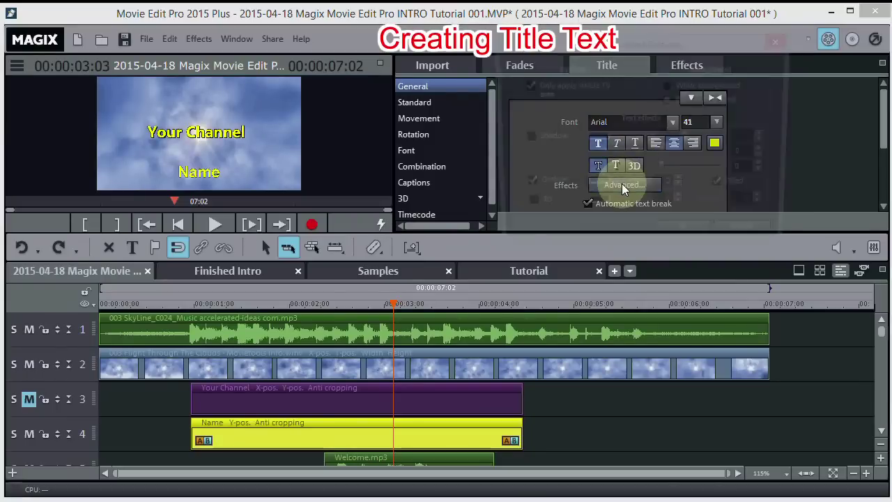
click(536, 144)
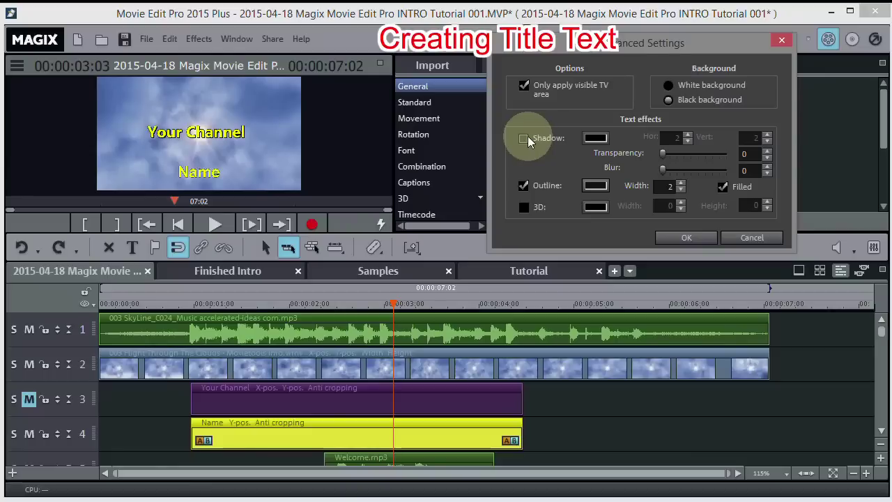
click(523, 138)
click(688, 134)
click(688, 134)
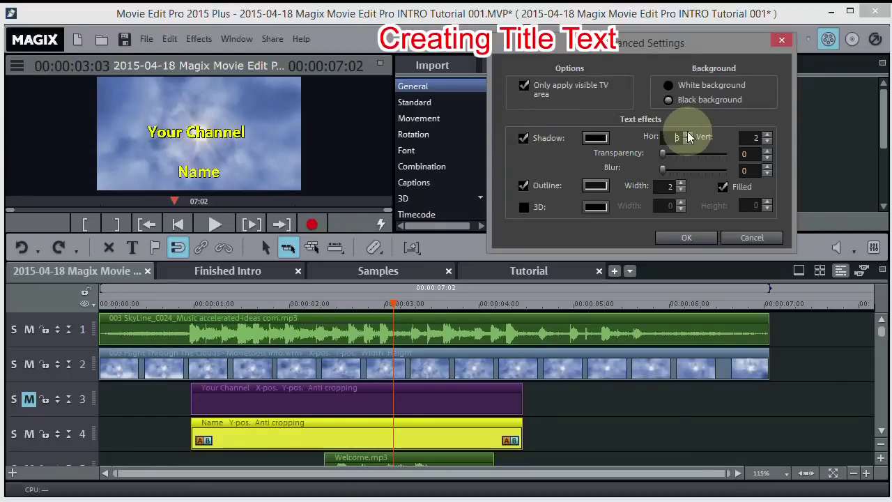
click(768, 134)
click(767, 134)
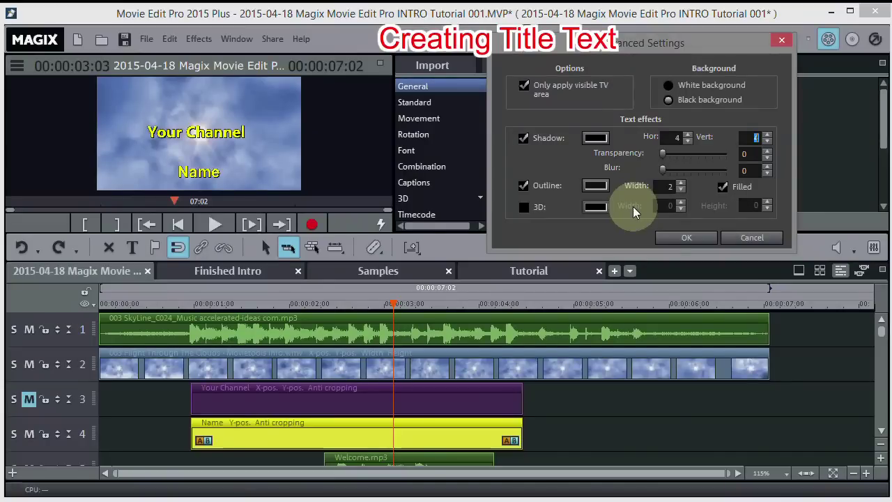
click(683, 238)
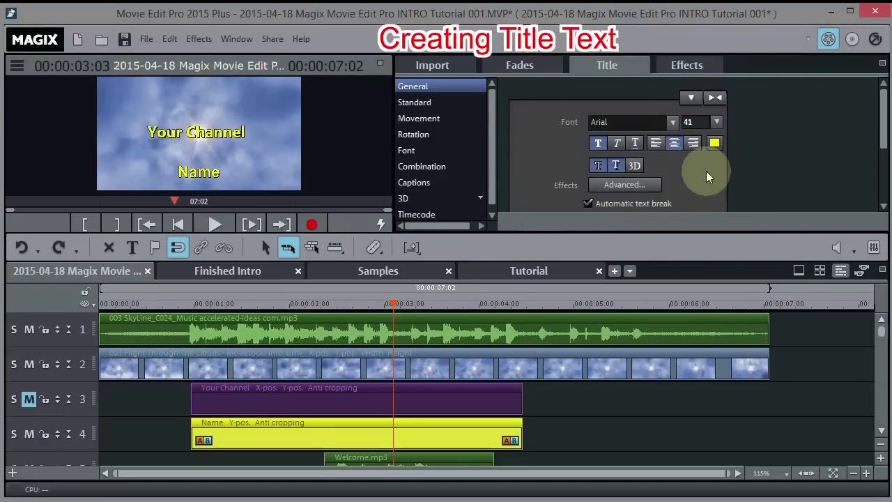
Set the font size of the Name title to 39 and that of the Your Channel title to 47.
click(714, 122)
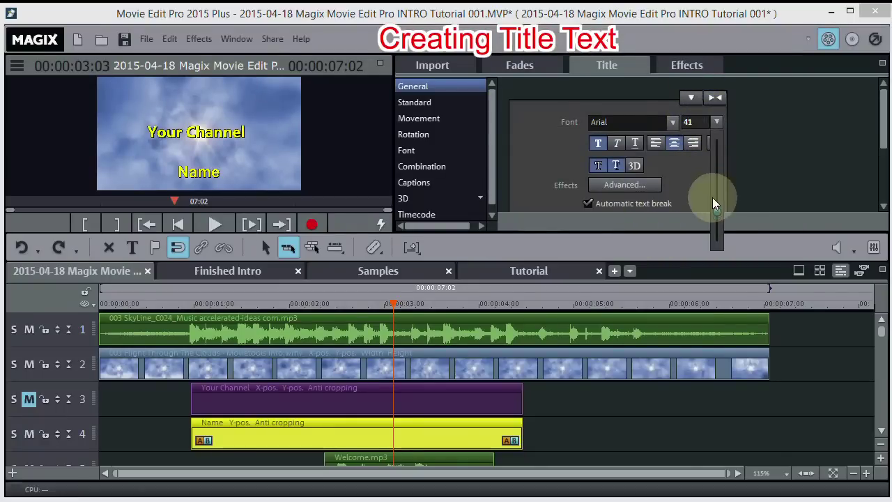
drag(717, 207, 712, 212)
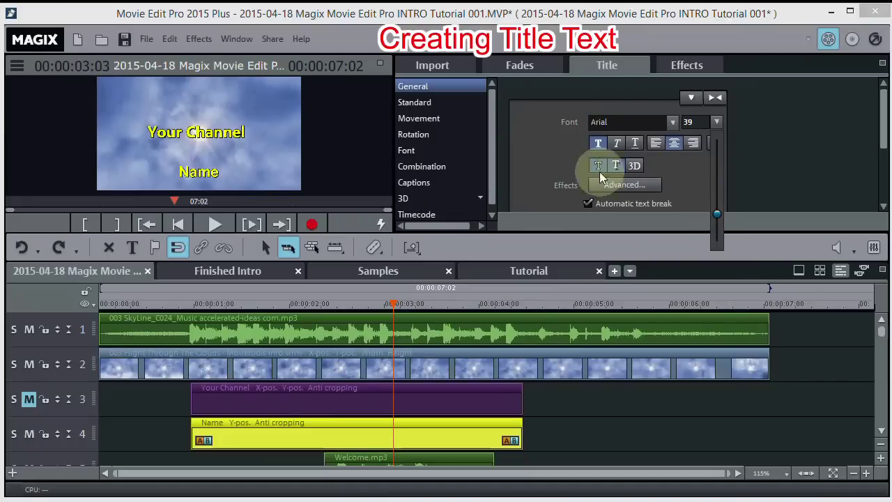
click(208, 133)
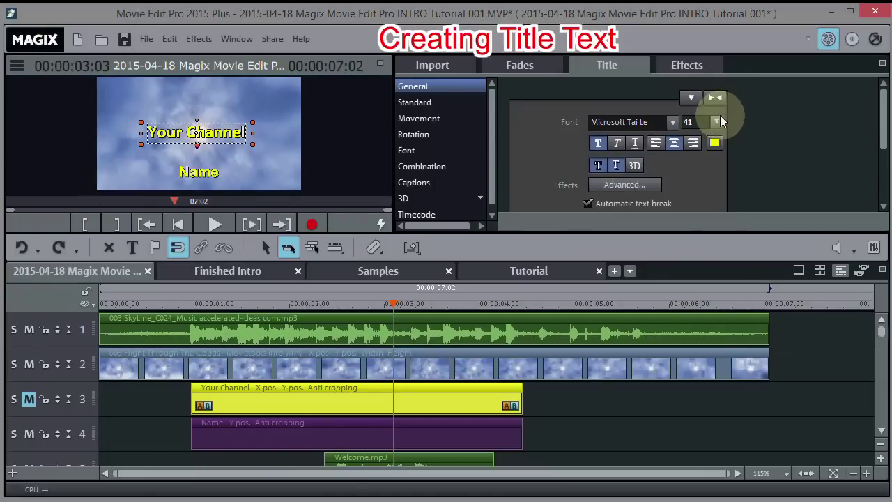
click(717, 122)
drag(719, 212, 718, 207)
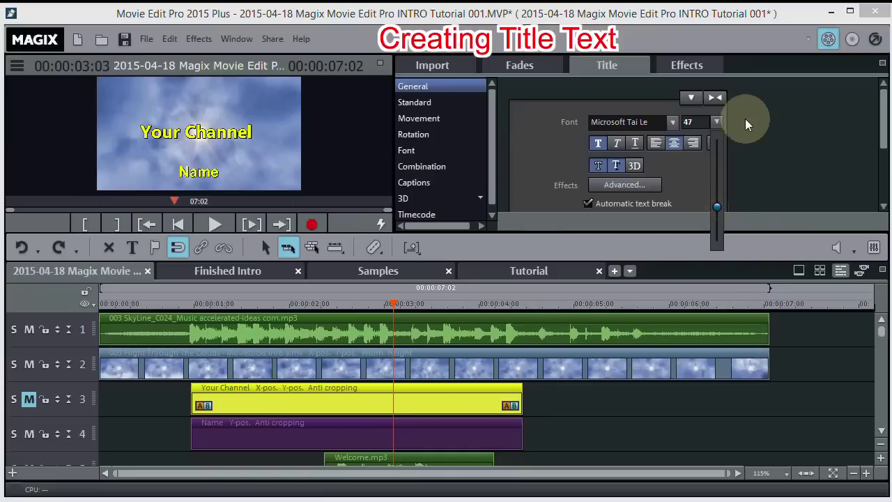
click(554, 147)
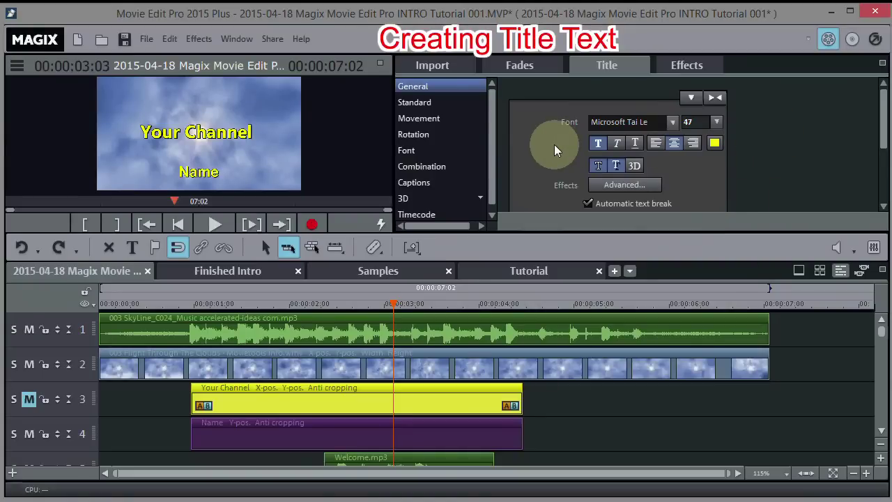
Save the project under its existing name.
click(145, 40)
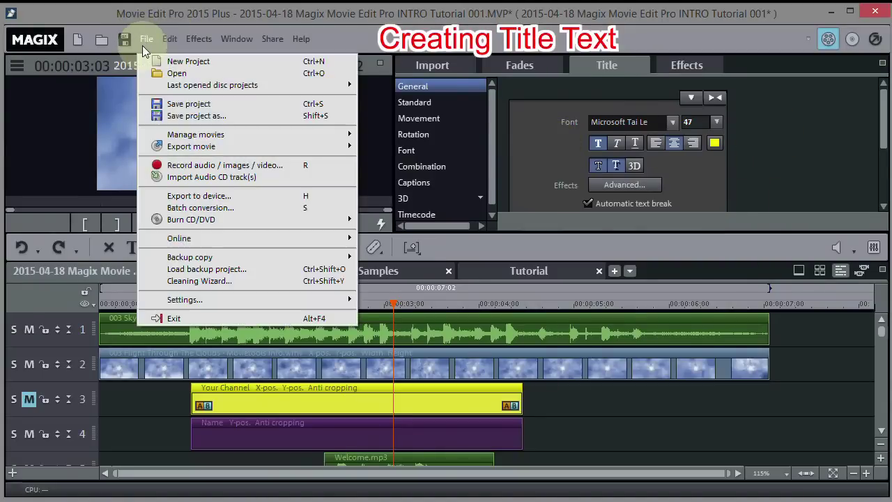
click(175, 106)
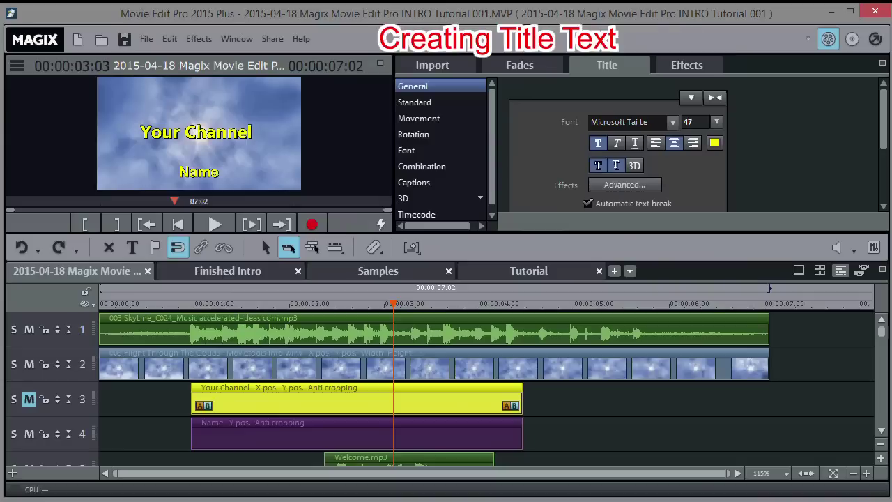
Remove the outline from the Your Channel title and set its shadow offsets to 10 horizontally and 10 vertically.
click(422, 404)
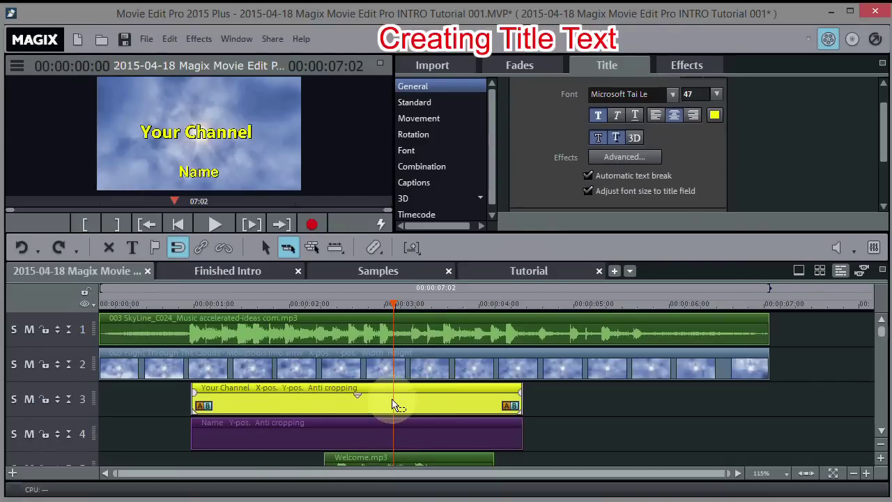
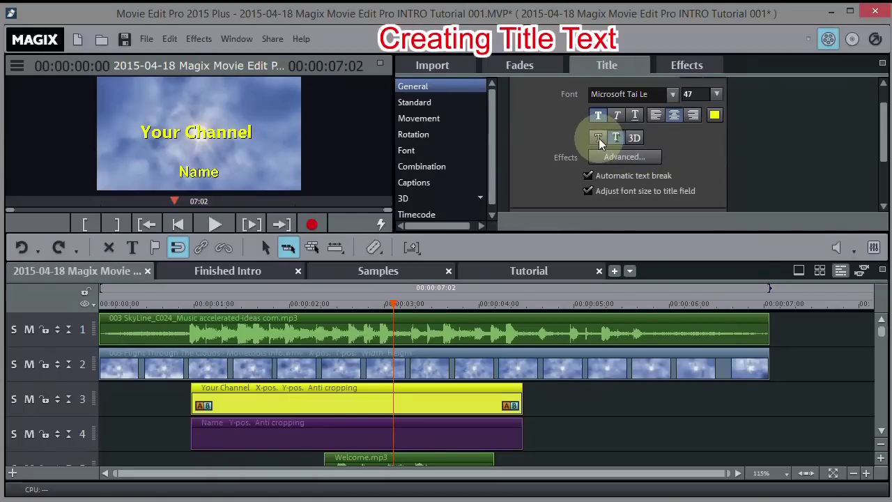
click(625, 157)
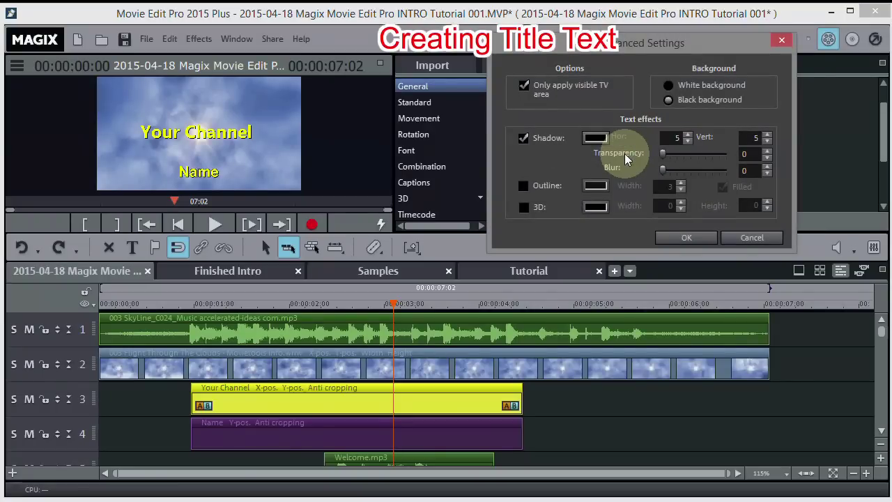
click(688, 135)
click(687, 134)
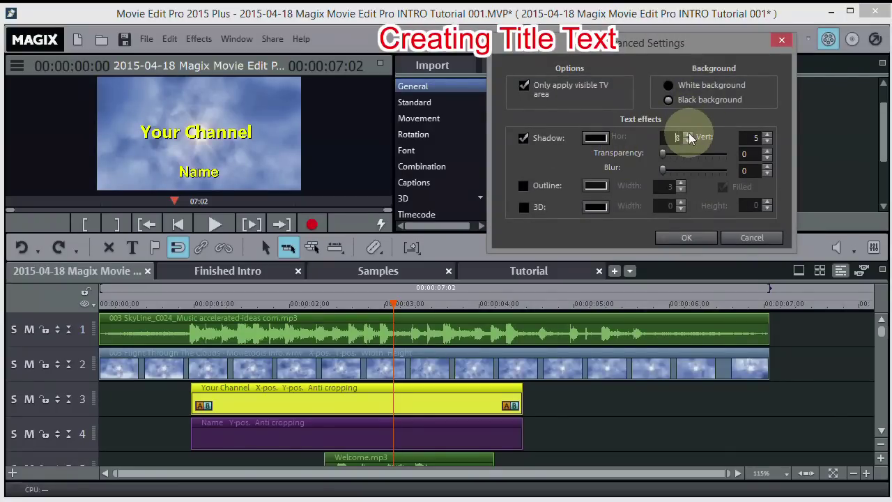
click(688, 134)
click(688, 134)
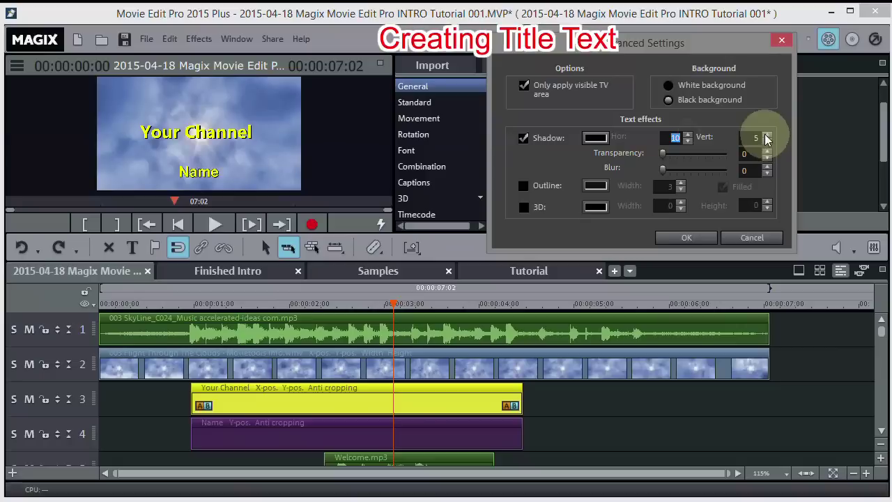
click(767, 135)
click(768, 135)
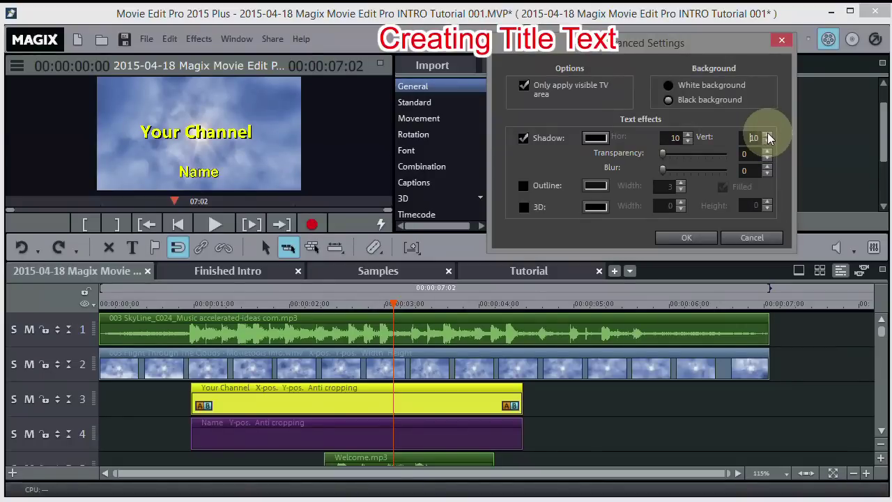
Set the Your Channel title's shadow transparency to 25 and blur to 12, and apply the effects.
click(665, 155)
drag(667, 157, 672, 157)
click(683, 155)
drag(682, 155, 676, 154)
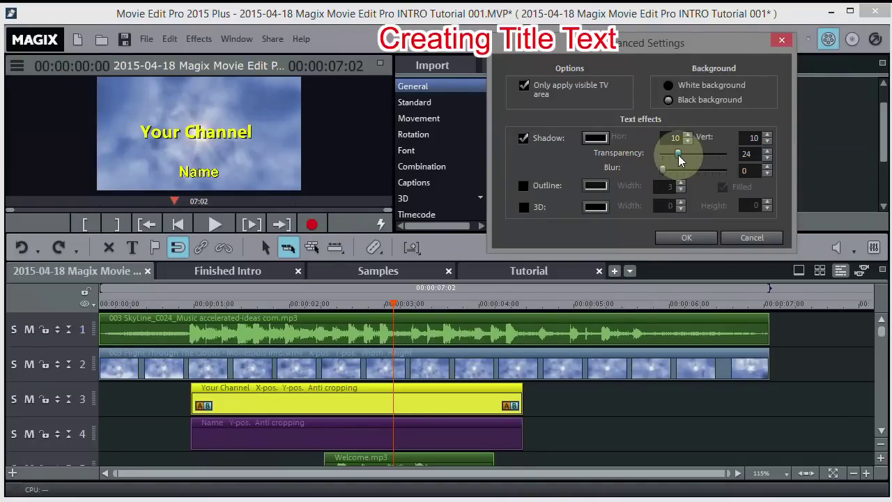
click(679, 155)
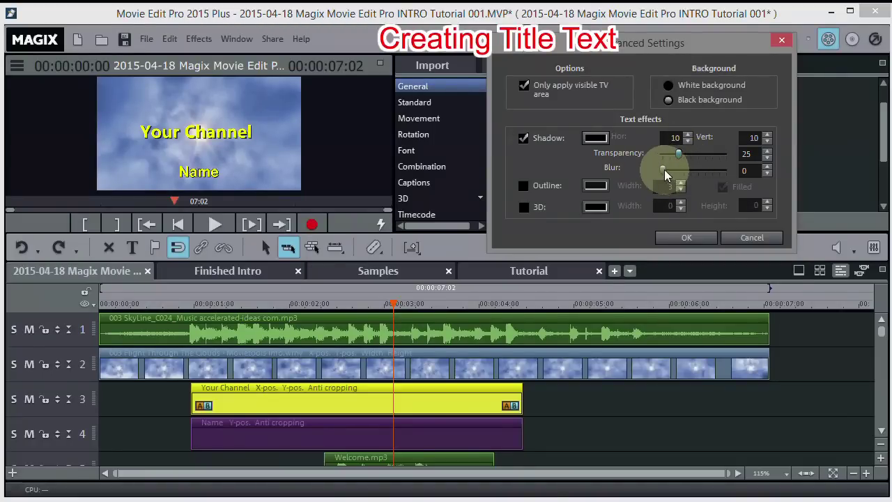
drag(664, 169, 670, 168)
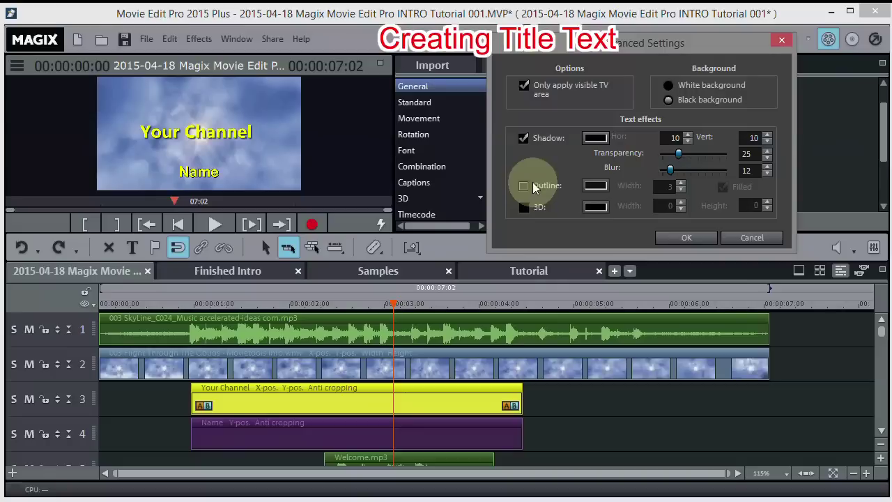
click(680, 236)
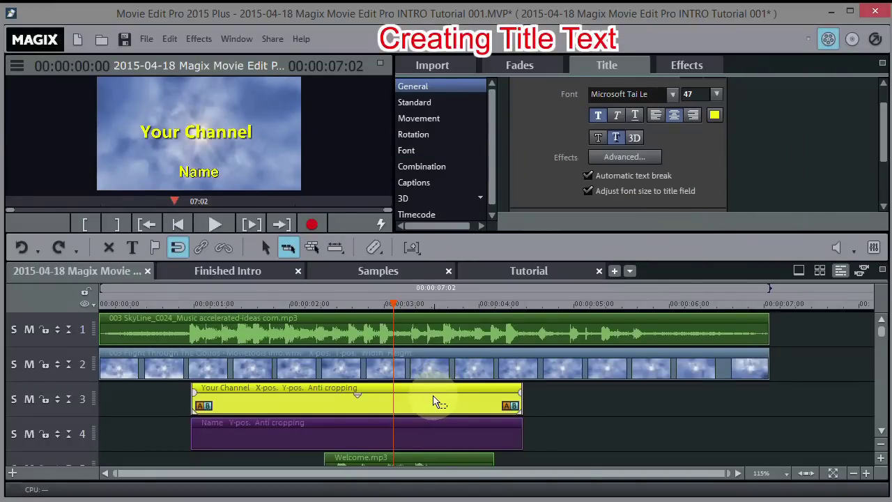
Remove the outline from the Name title and set its shadow offsets to 10 horizontally and 10 vertically.
click(423, 437)
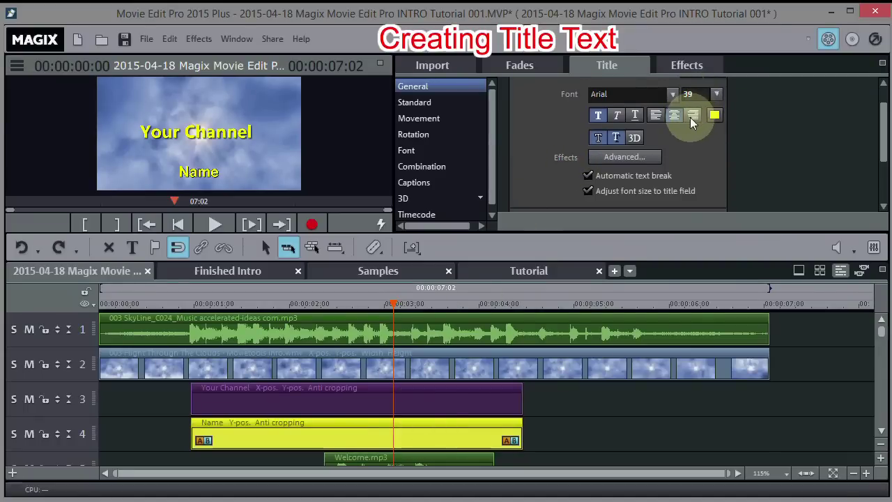
click(597, 137)
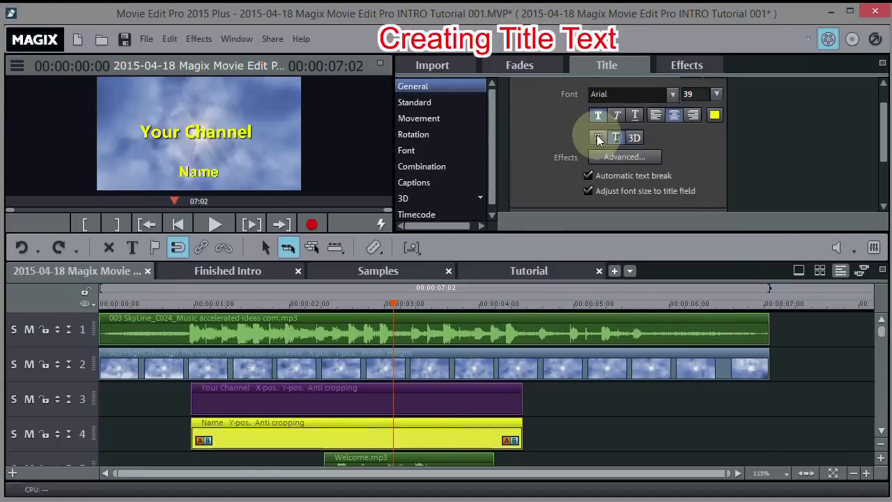
click(631, 157)
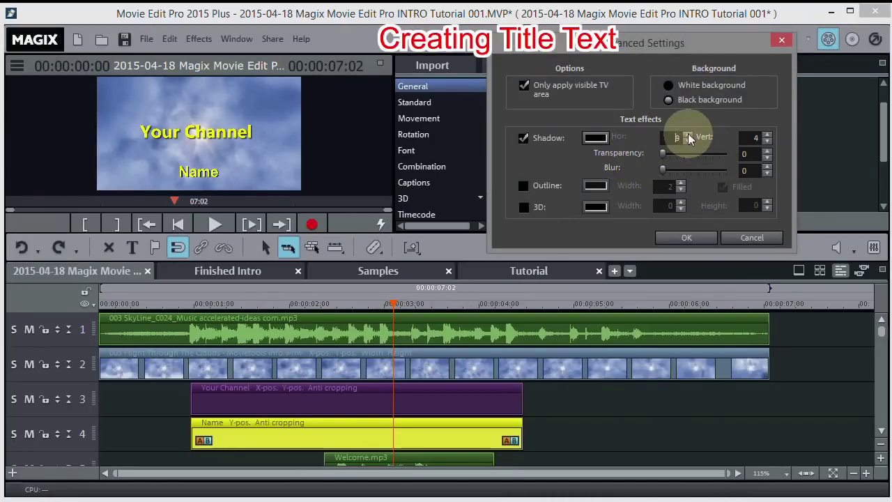
click(688, 136)
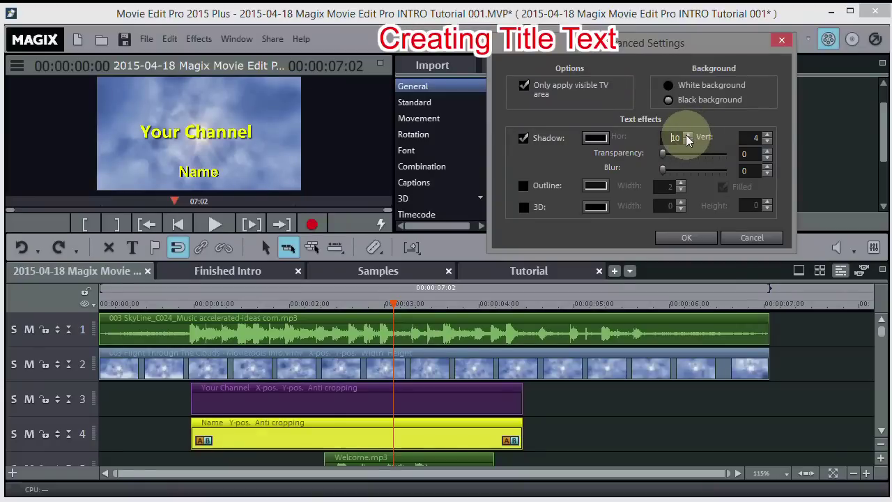
click(767, 136)
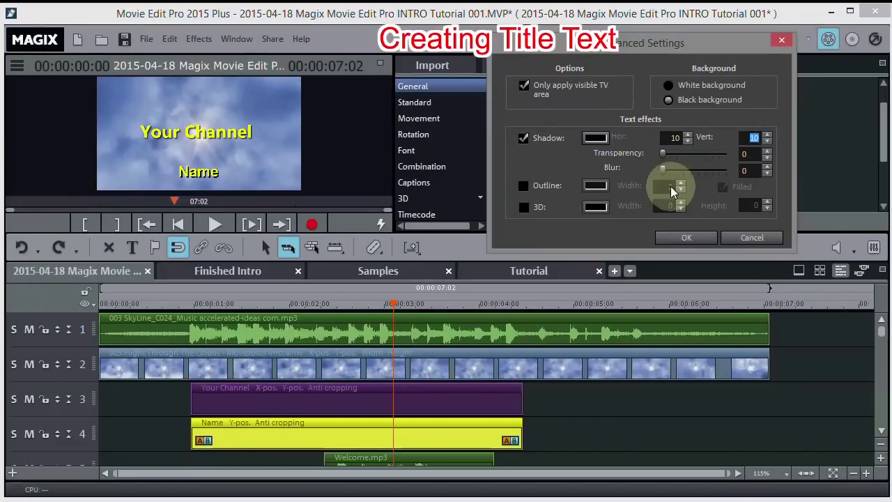
Set the Name title's shadow transparency to 25 and blur to 12, and apply the effects.
click(663, 153)
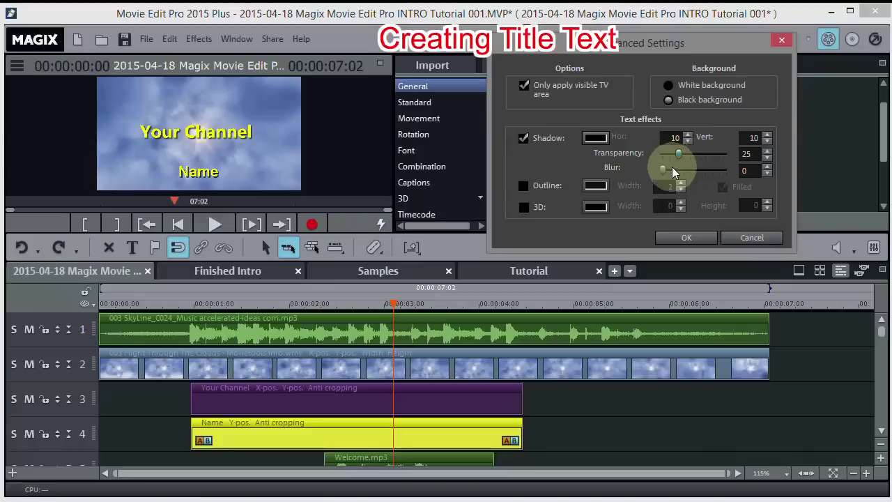
click(669, 168)
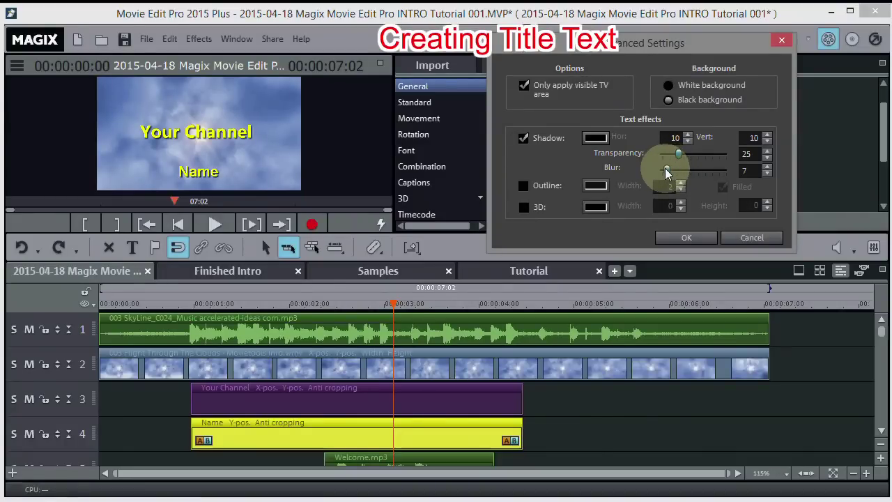
drag(667, 173, 673, 175)
drag(672, 171, 670, 170)
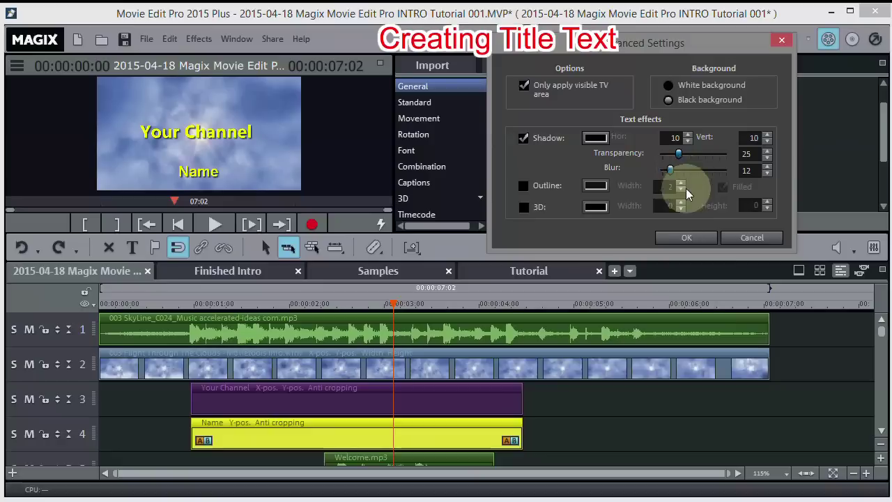
click(678, 236)
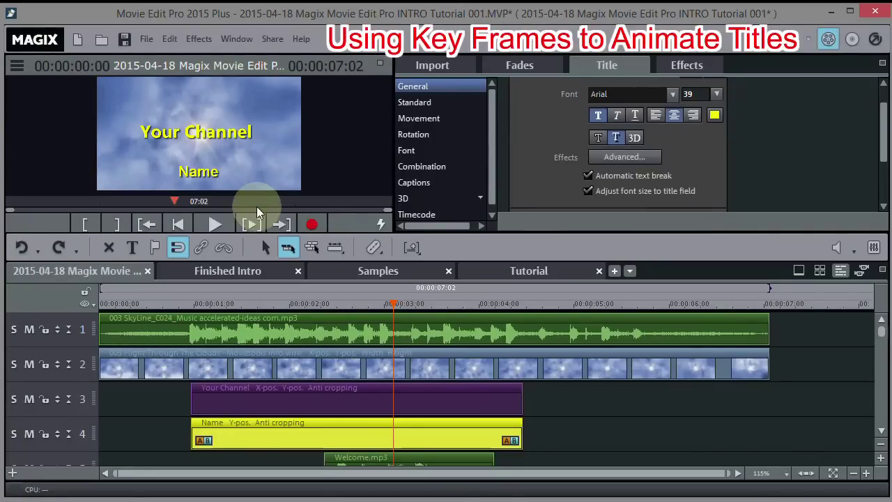
Examine how the titles animate in the Finished Intro movie and compare them with the titles in the tutorial project.
click(216, 269)
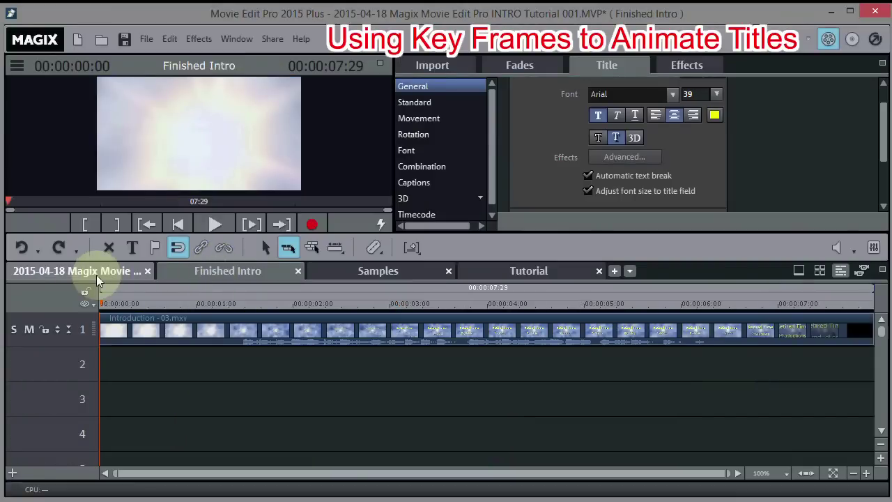
drag(101, 299, 444, 277)
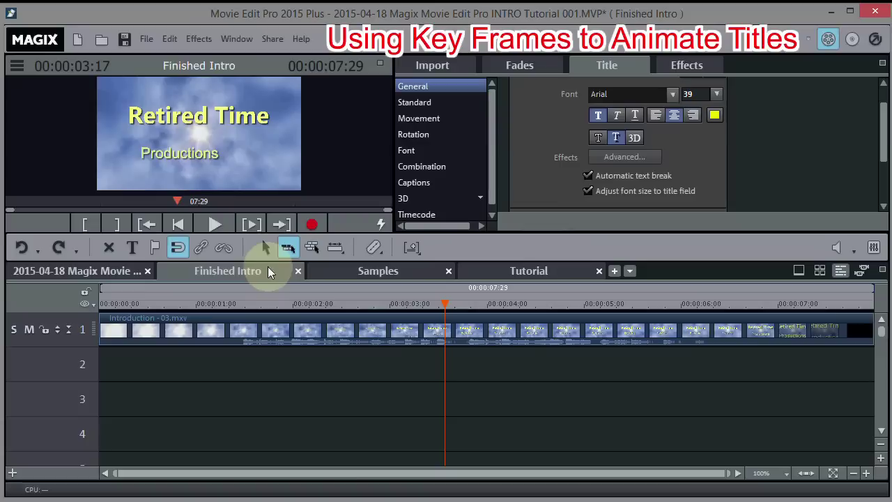
click(98, 272)
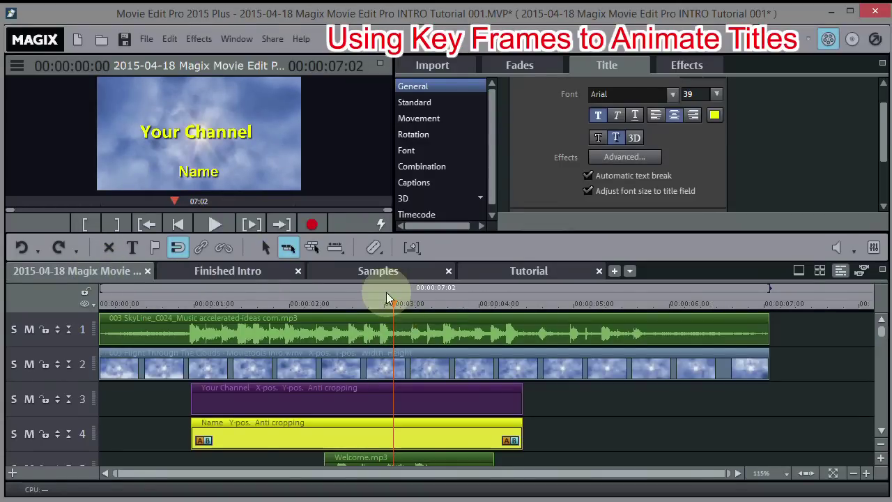
drag(394, 302, 470, 306)
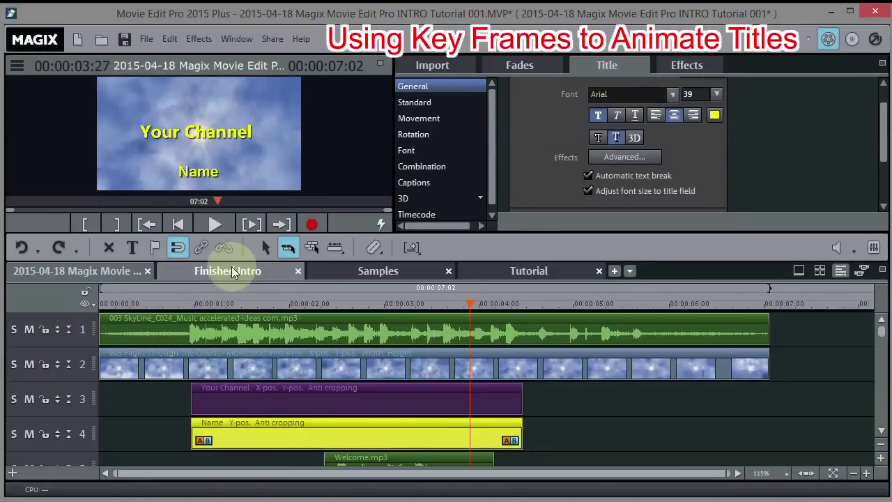
click(223, 269)
drag(448, 304, 251, 270)
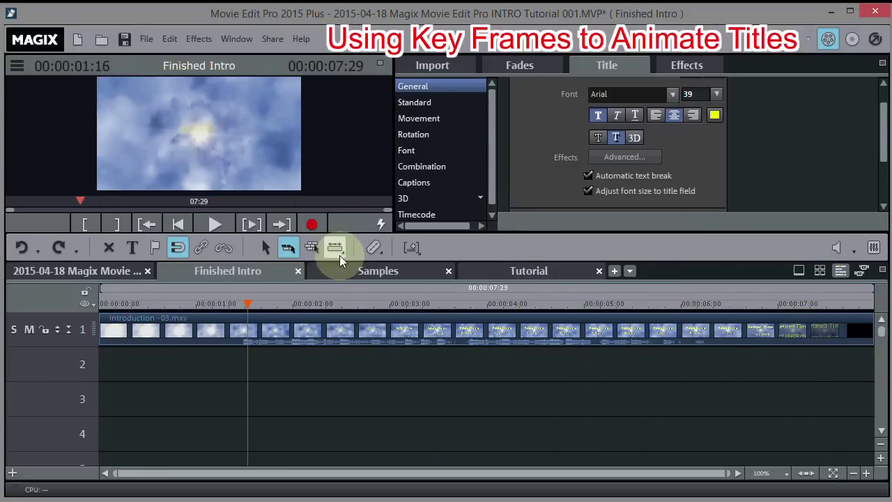
click(126, 271)
Extend the Your Channel title to the end of the cloud video.
drag(254, 373, 180, 366)
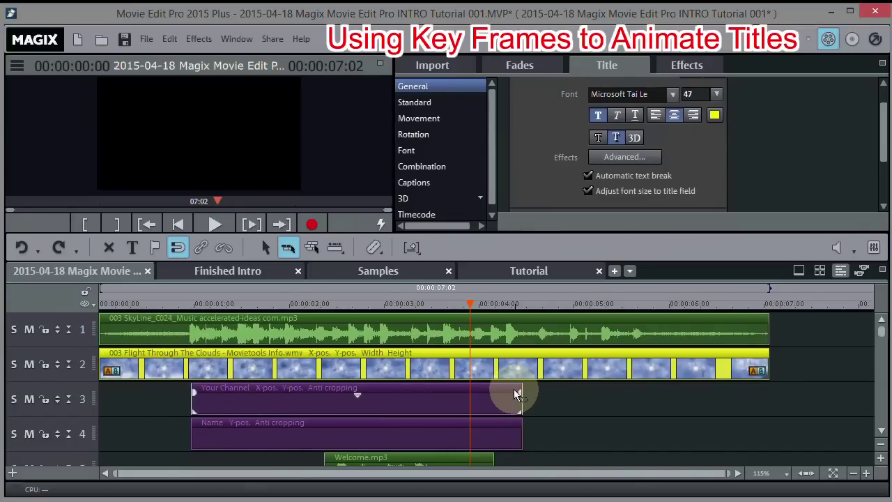
drag(520, 396, 769, 402)
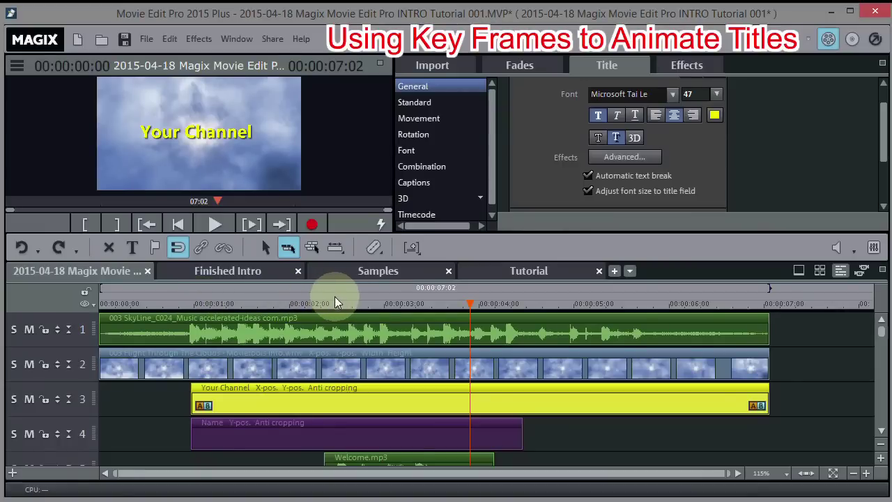
Set a Size/Position keyframe for the Your Channel title at 00:00:03:17 with its current size and position.
click(467, 301)
drag(464, 302, 438, 299)
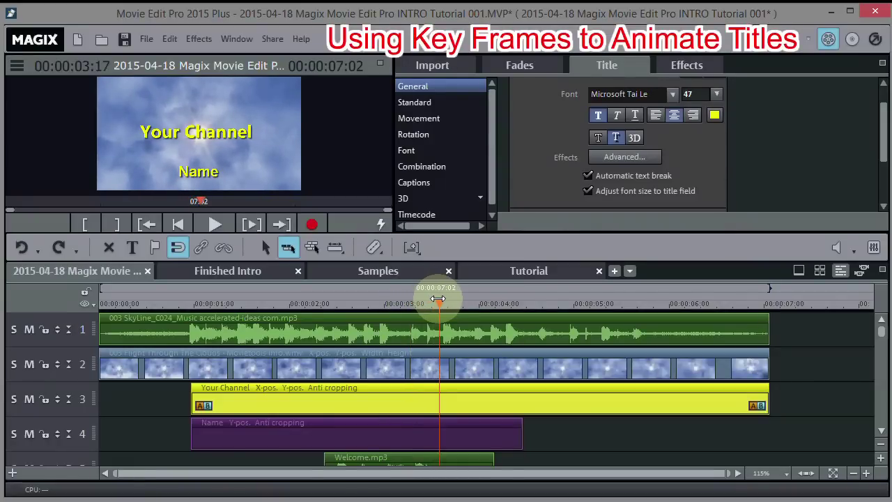
click(440, 403)
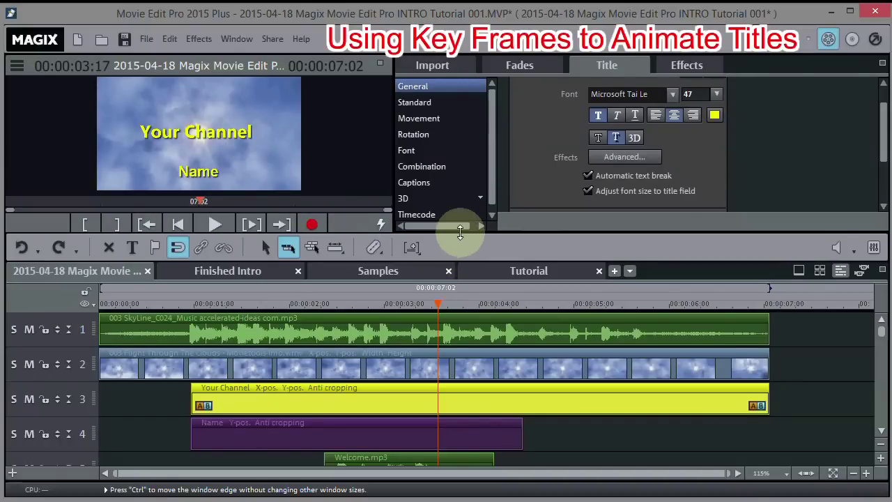
drag(460, 232, 464, 295)
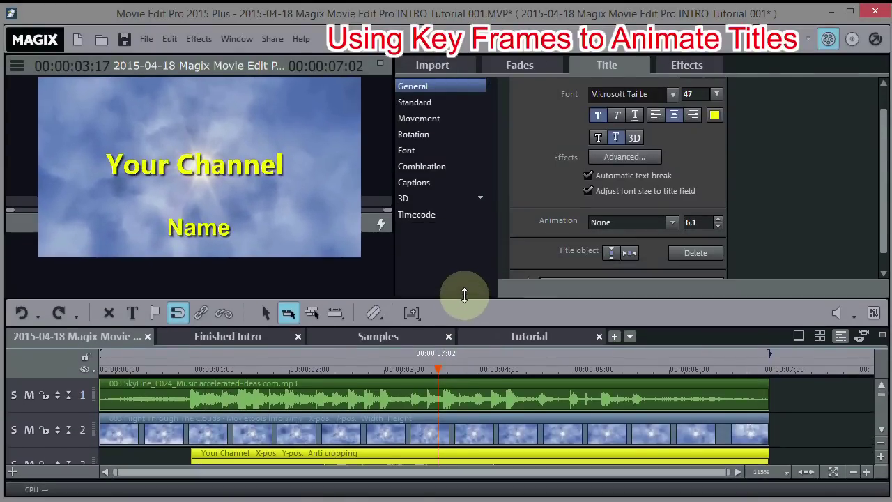
click(666, 71)
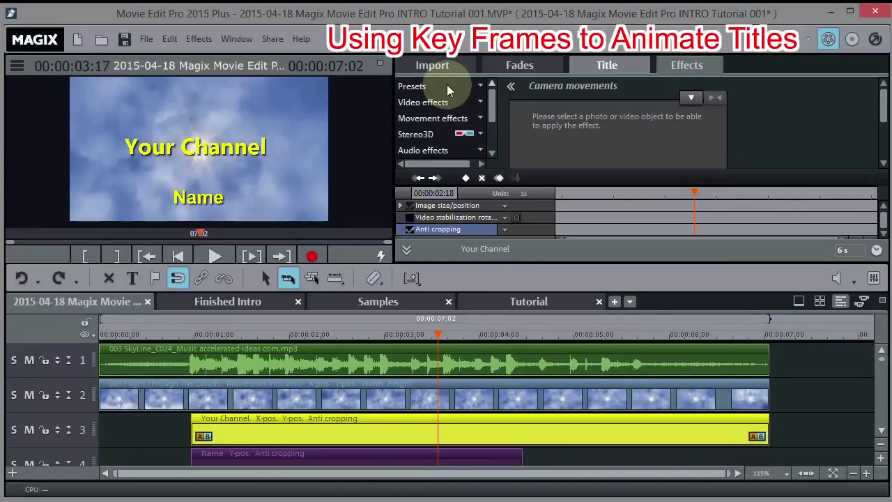
click(483, 119)
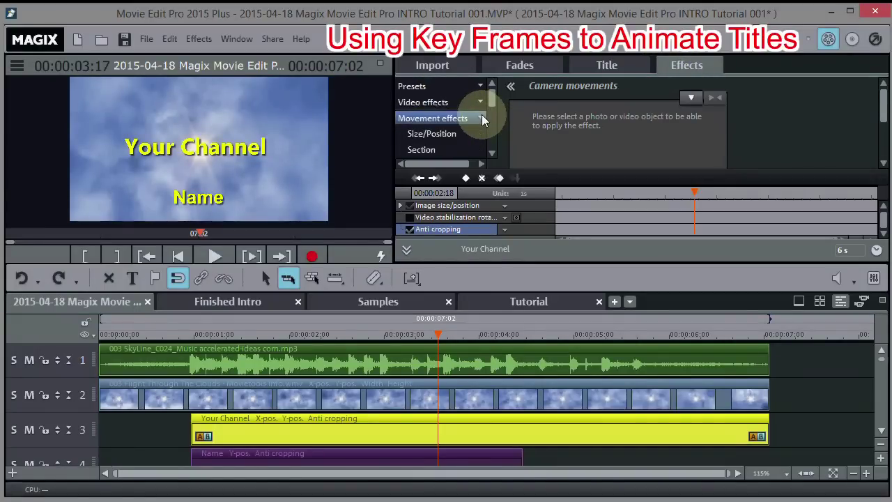
click(430, 133)
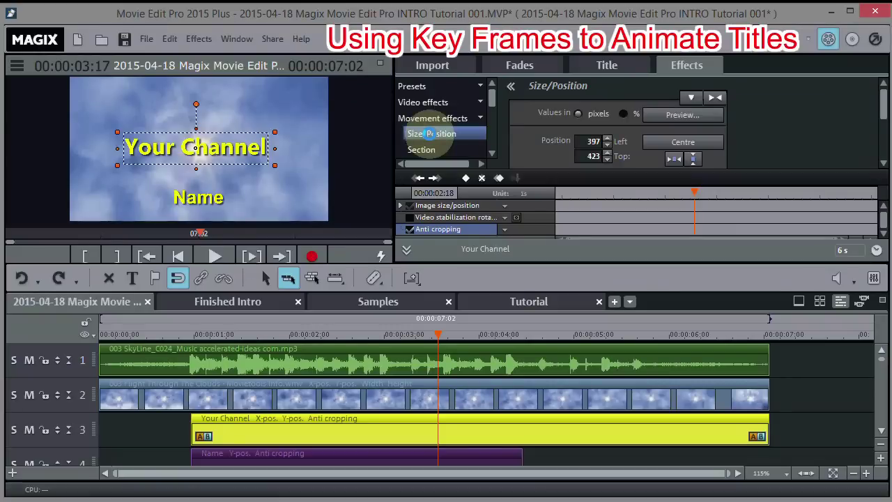
click(465, 179)
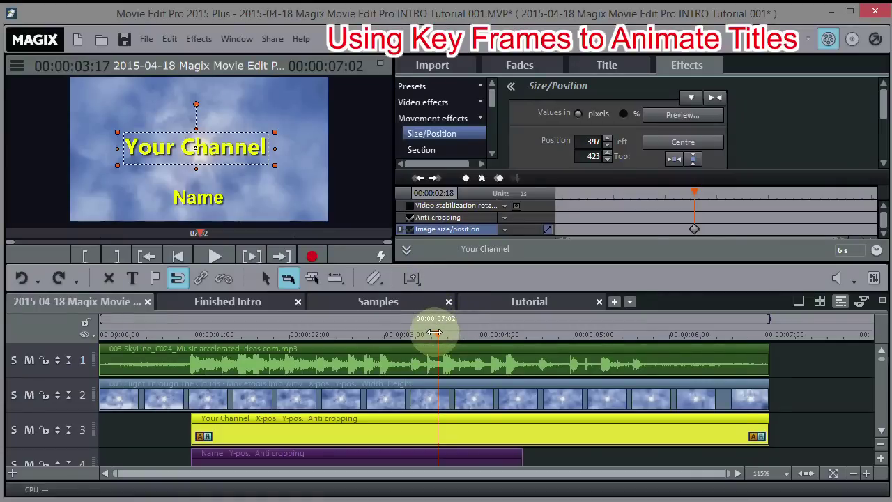
At the start of the Your Channel title, shrink the text to a tiny size near the sun's centre and set a Size/Position keyframe.
click(433, 334)
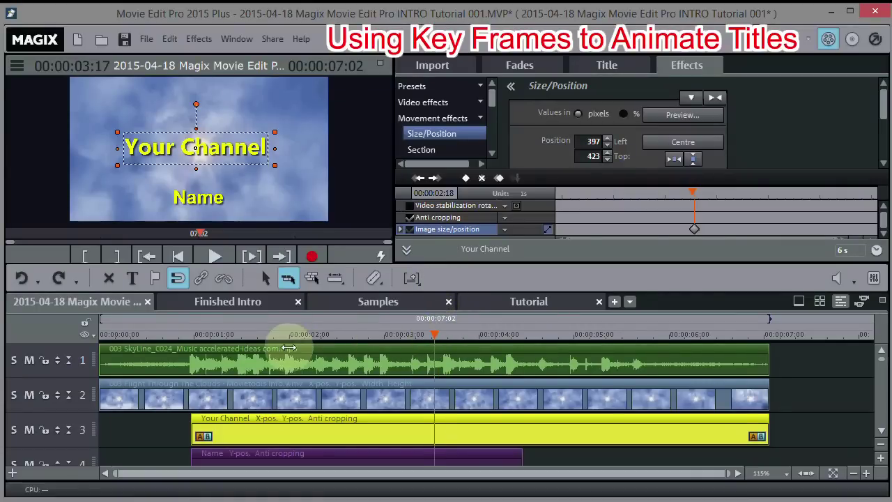
click(192, 335)
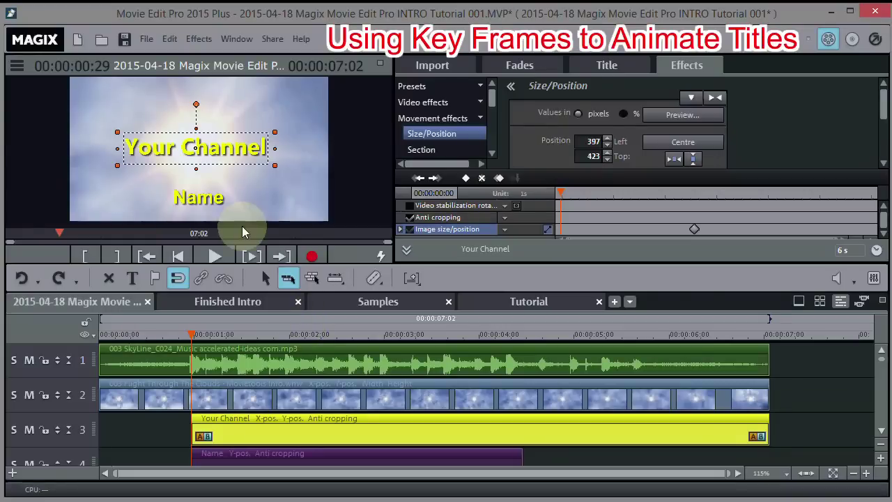
mouse_move(274, 166)
mouse_down()
mouse_move(173, 143)
mouse_move(195, 150)
mouse_up()
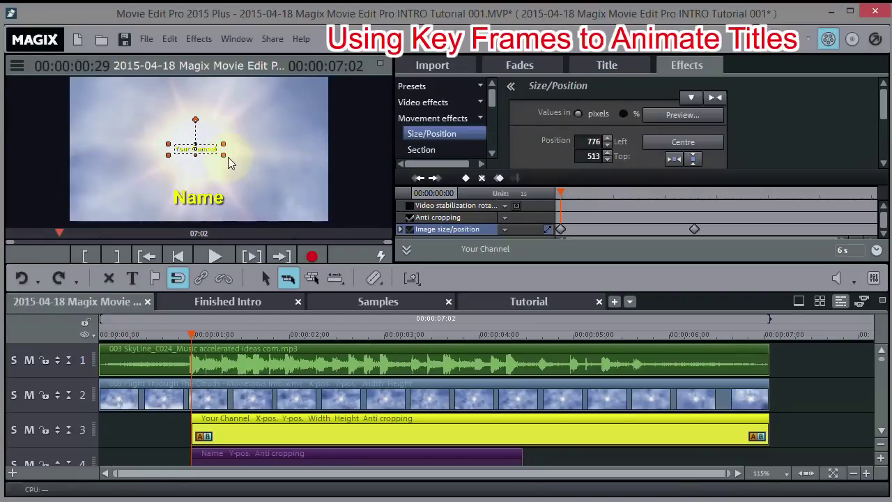
drag(223, 155, 198, 147)
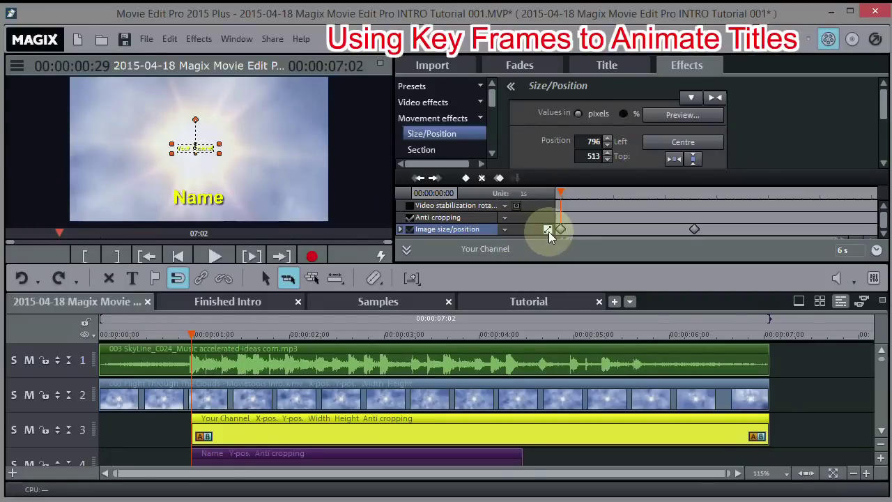
click(466, 179)
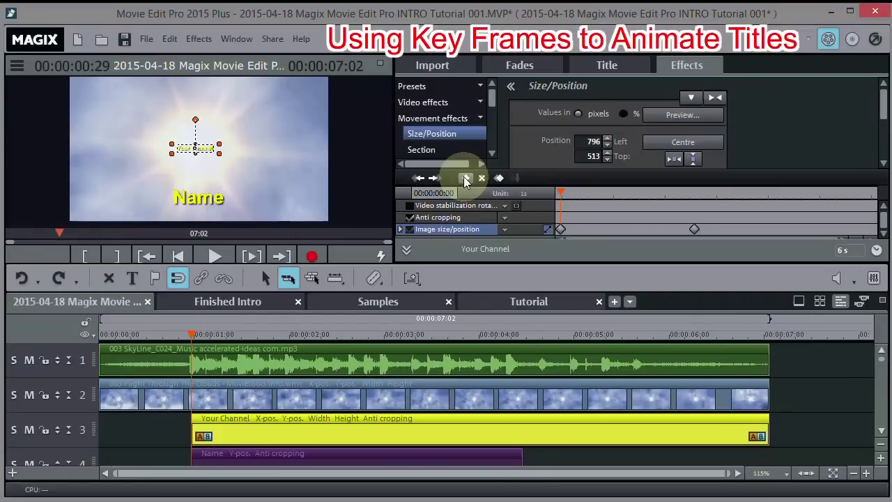
Play and scrub through the intro to check how the Your Channel title grows between its keyframes.
click(188, 329)
click(153, 331)
click(213, 256)
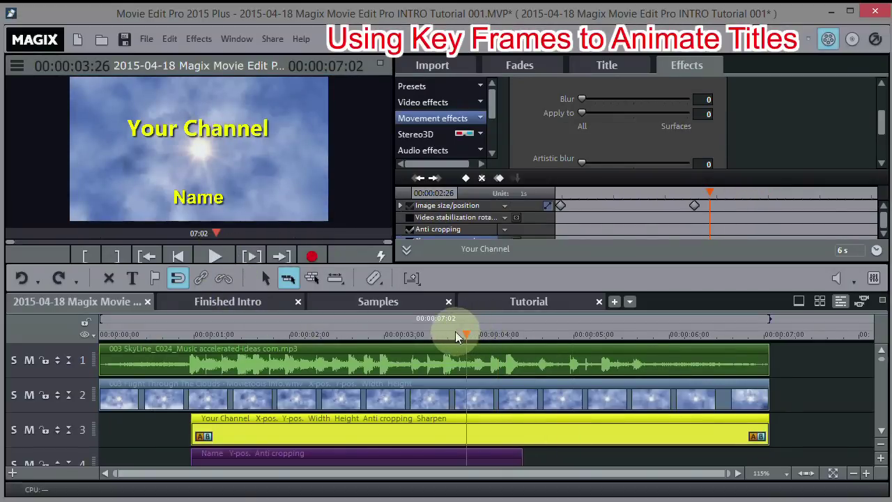
drag(464, 333, 386, 334)
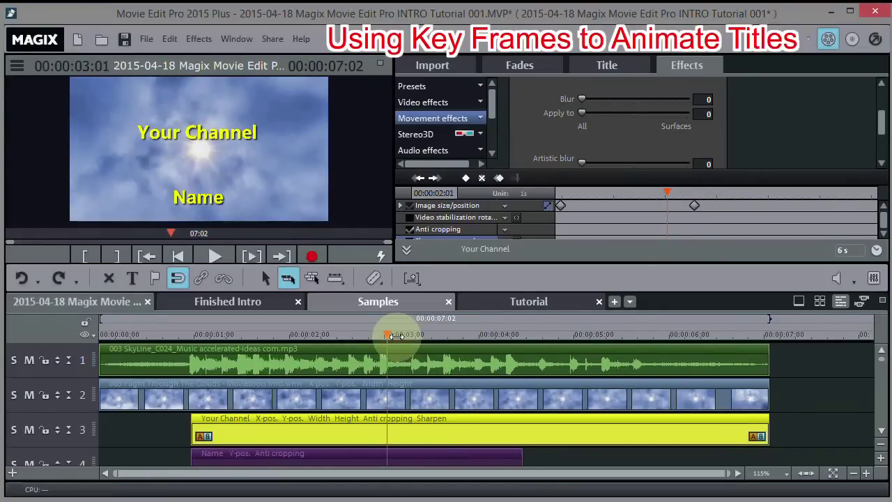
Set a Sharpness keyframe for the Your Channel title at 00:00:03:21 with Artistic blur at 0.
drag(386, 334, 449, 334)
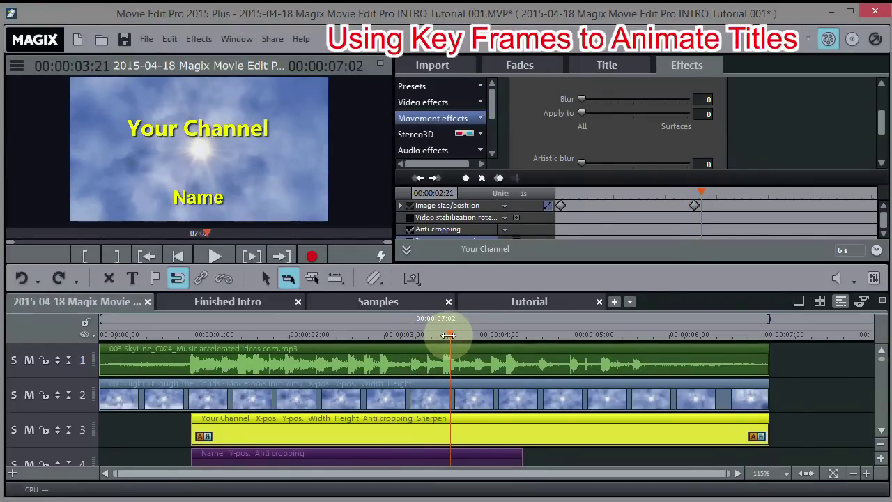
click(481, 102)
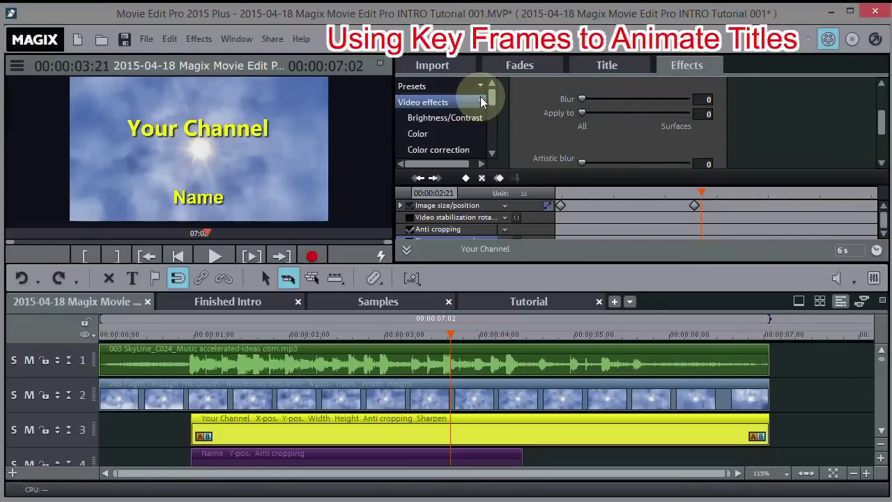
drag(492, 98, 492, 104)
scroll(878, 122, down, 3)
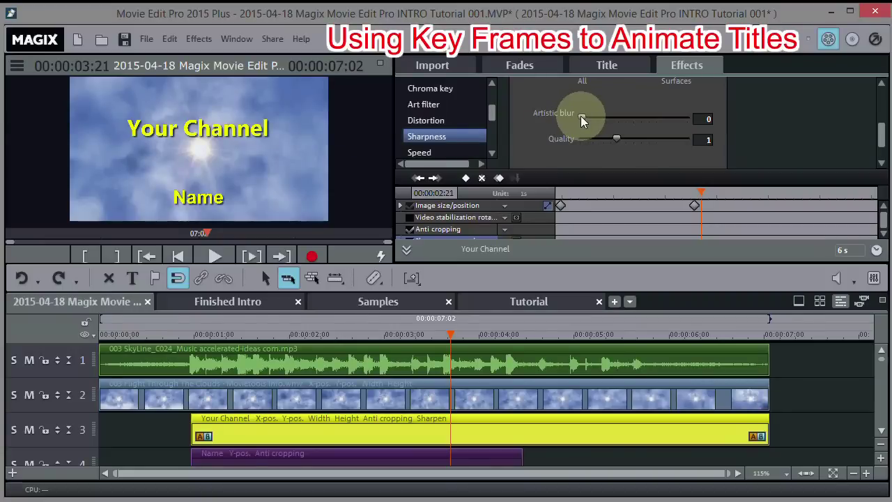
mouse_move(582, 115)
mouse_down()
mouse_move(618, 115)
mouse_move(575, 118)
mouse_up()
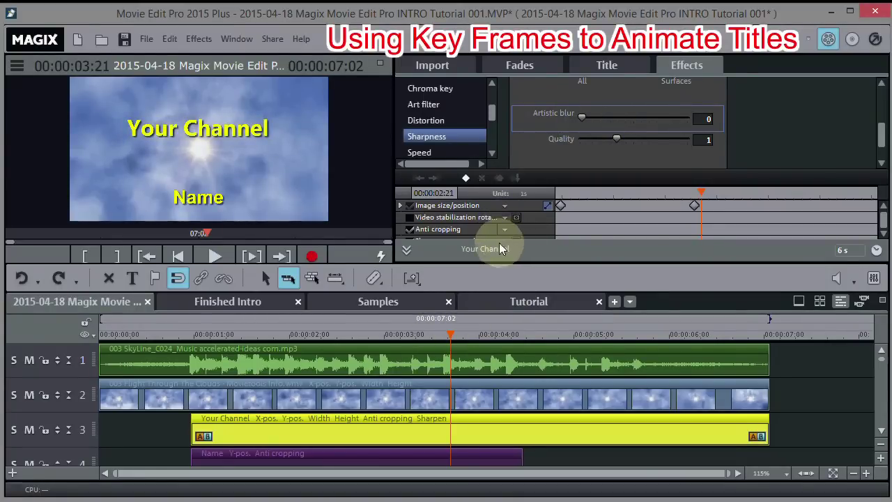
click(464, 178)
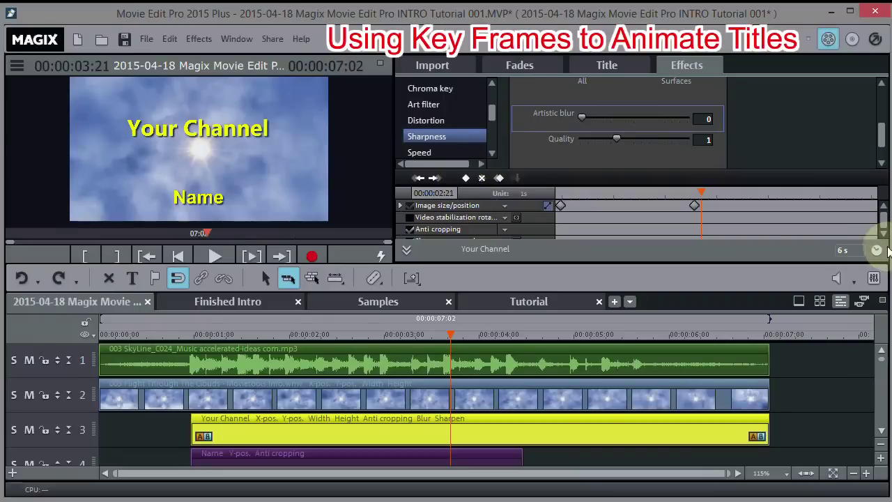
At the start of the Your Channel title, set a Sharpness keyframe with Artistic blur at 25 and play back the transition.
click(450, 334)
mouse_move(449, 334)
mouse_down()
mouse_move(248, 343)
mouse_move(190, 335)
mouse_up()
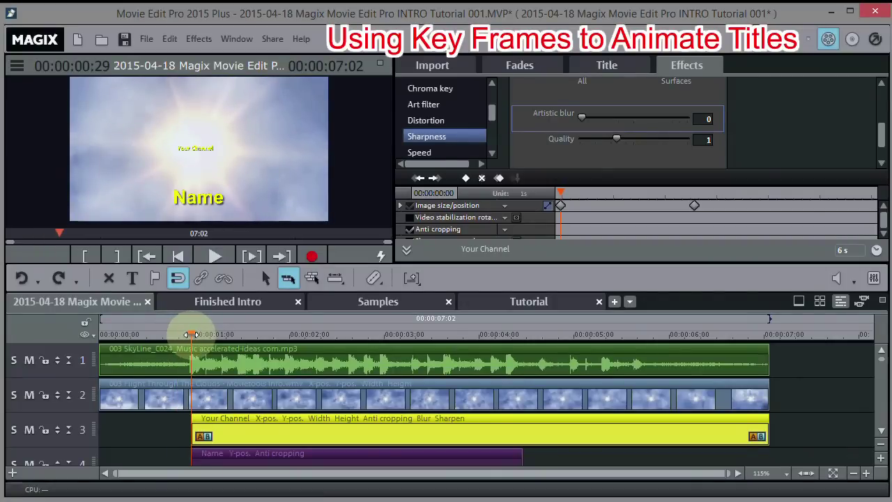
click(617, 218)
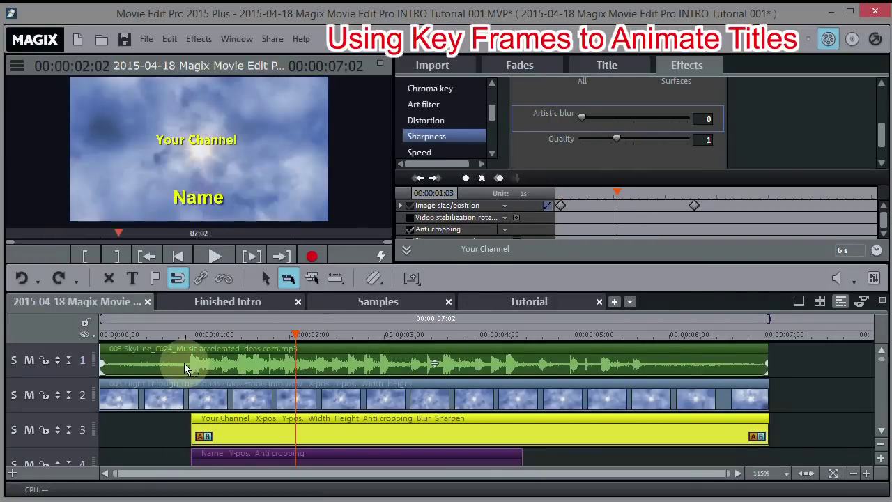
click(189, 335)
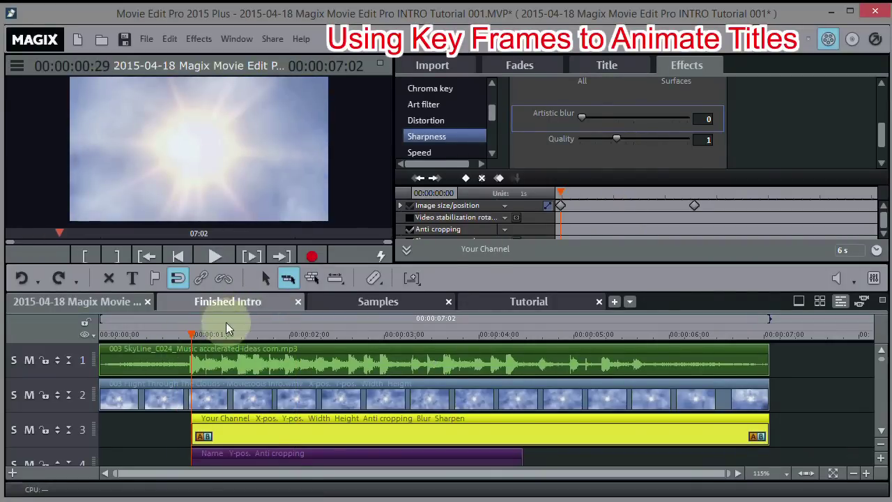
click(194, 333)
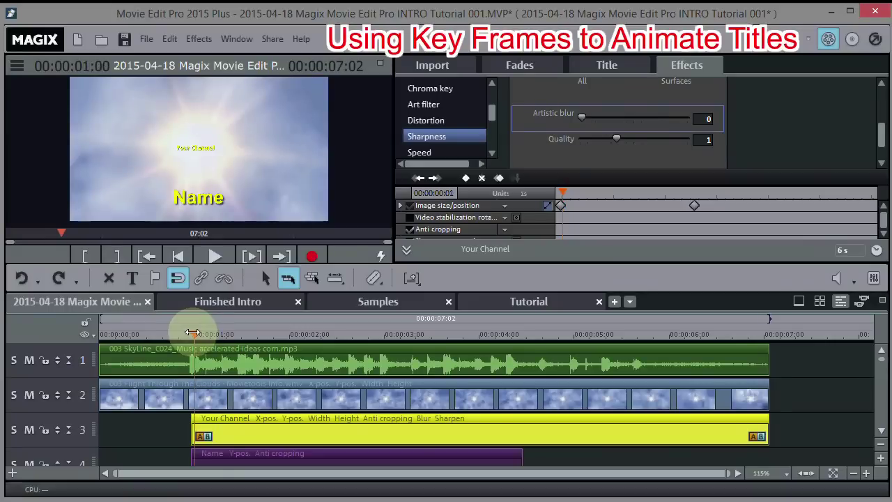
drag(194, 334, 189, 334)
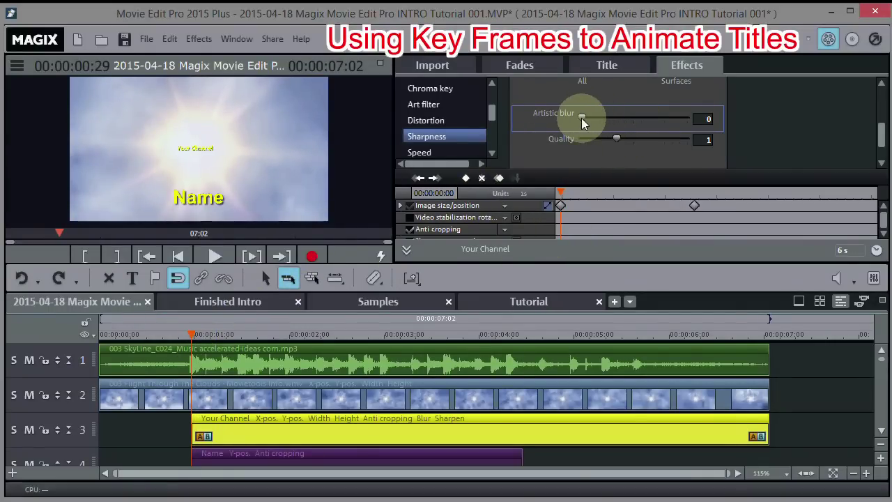
drag(582, 118, 607, 122)
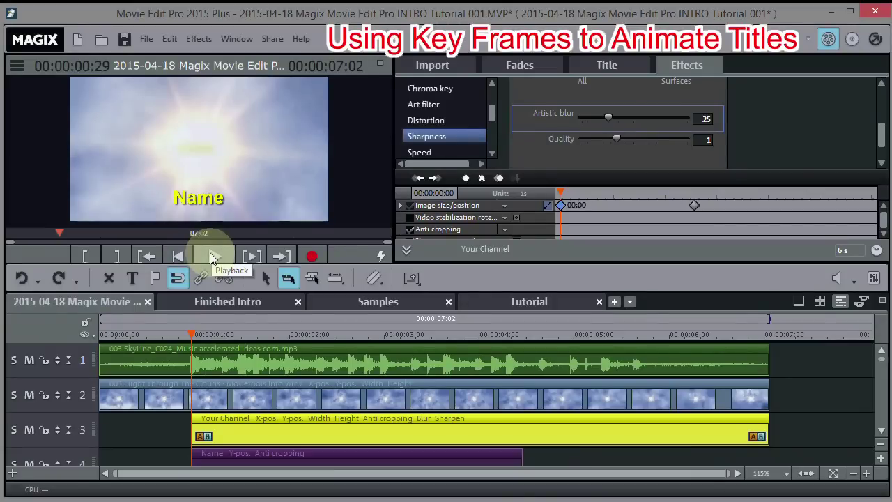
click(213, 257)
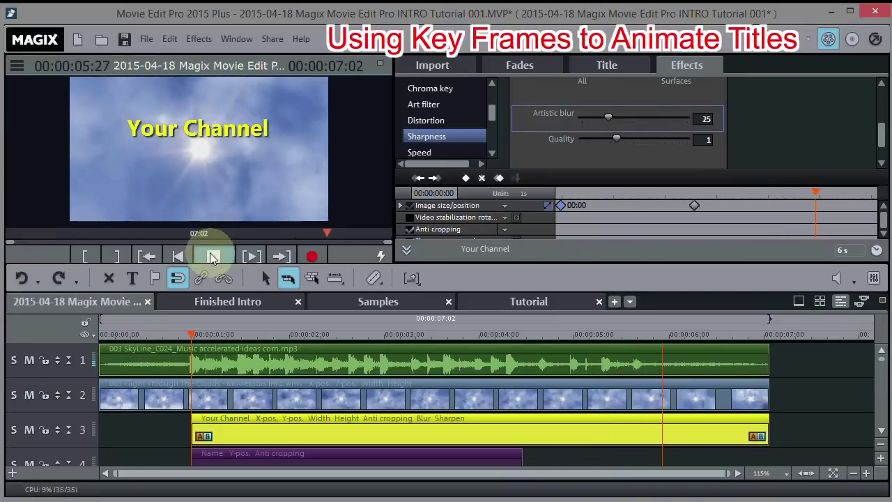
click(212, 256)
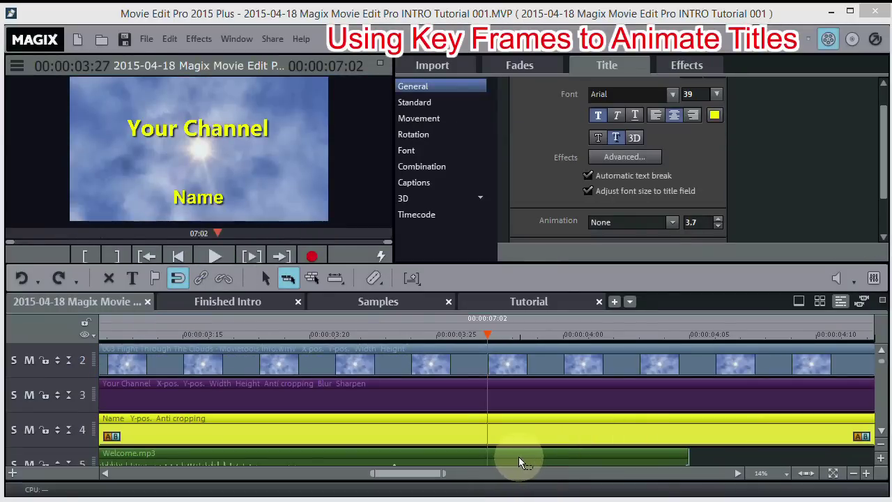
Move the Name title up in the picture so it sits just below the sun, under Your Channel.
click(505, 458)
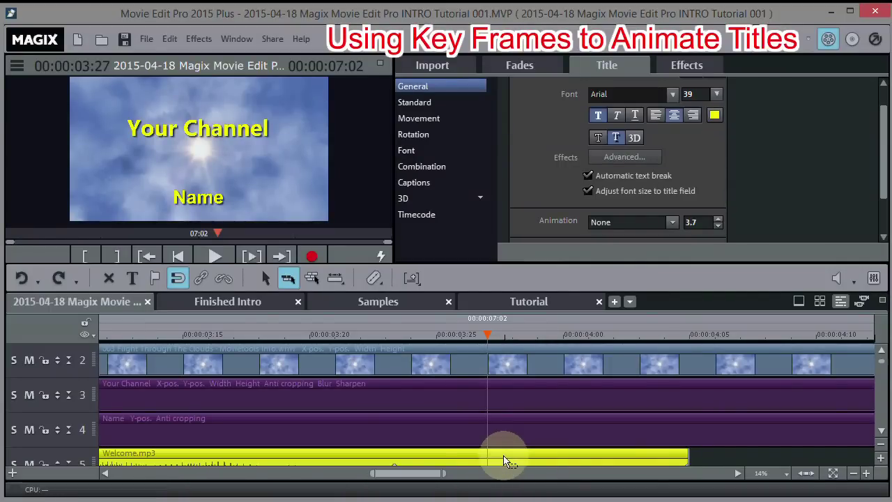
click(197, 198)
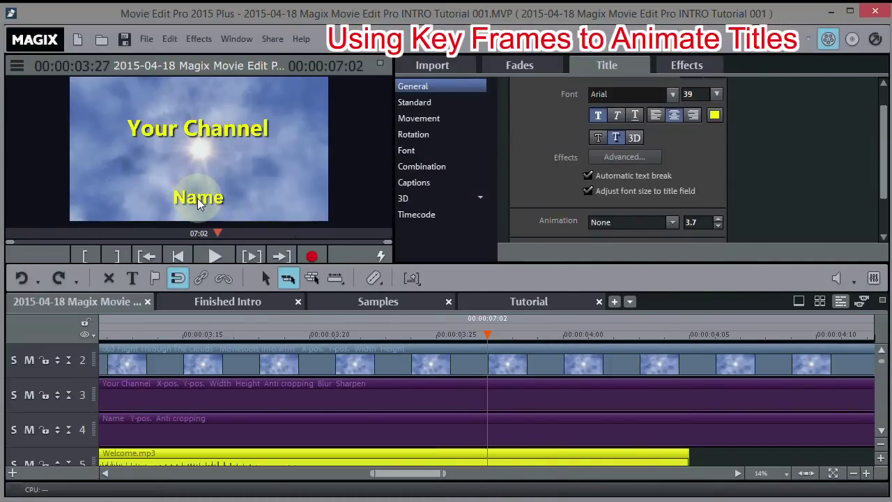
drag(197, 197, 195, 172)
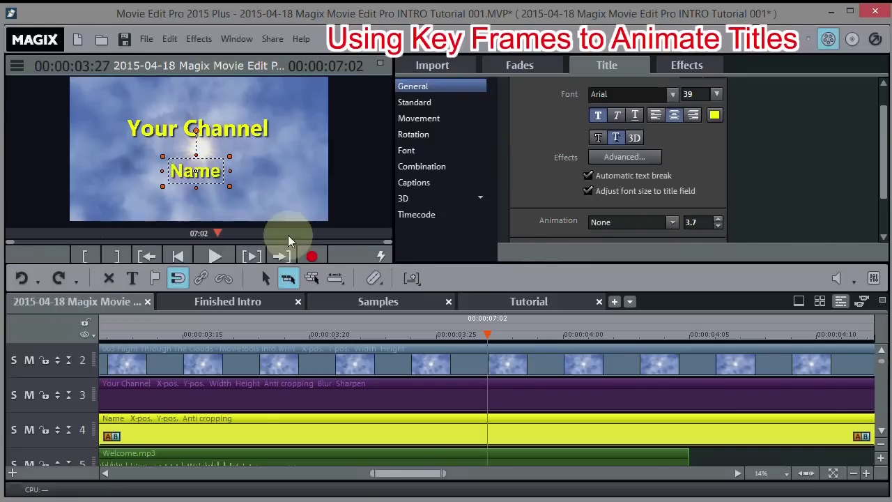
click(443, 460)
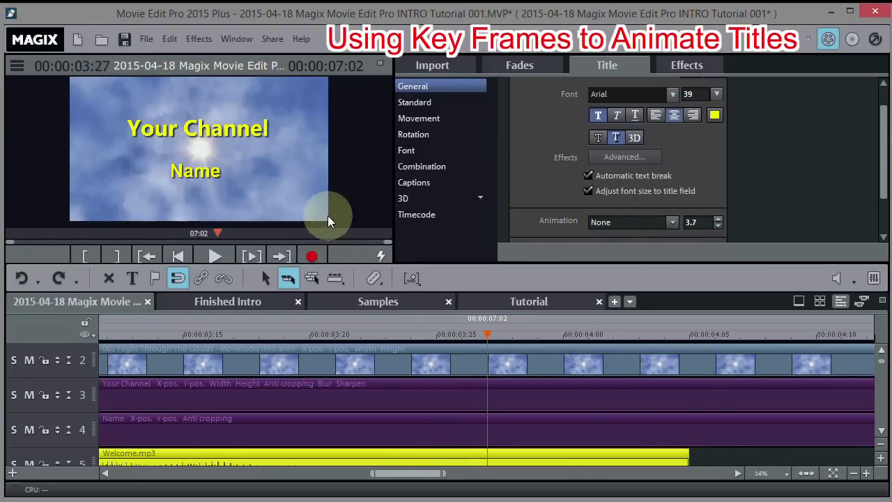
Set a Size/Position keyframe for the Name title at 00:00:04:05 with its current size and position.
drag(485, 330, 467, 401)
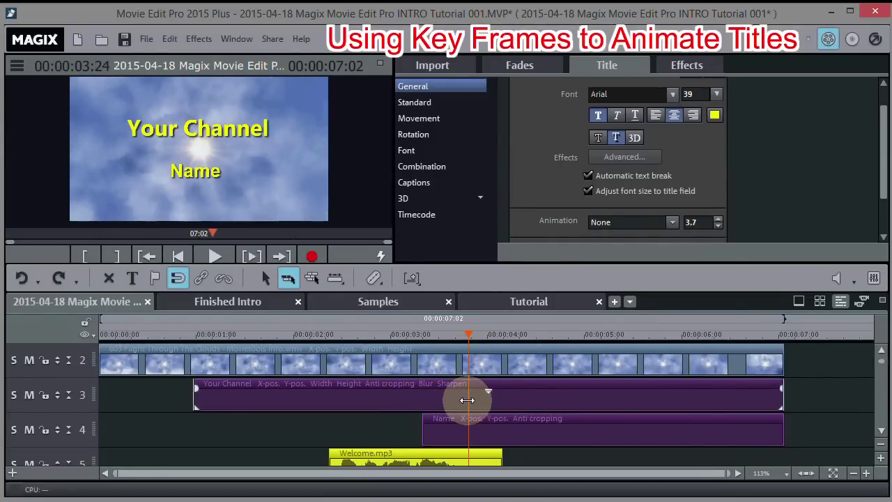
click(445, 424)
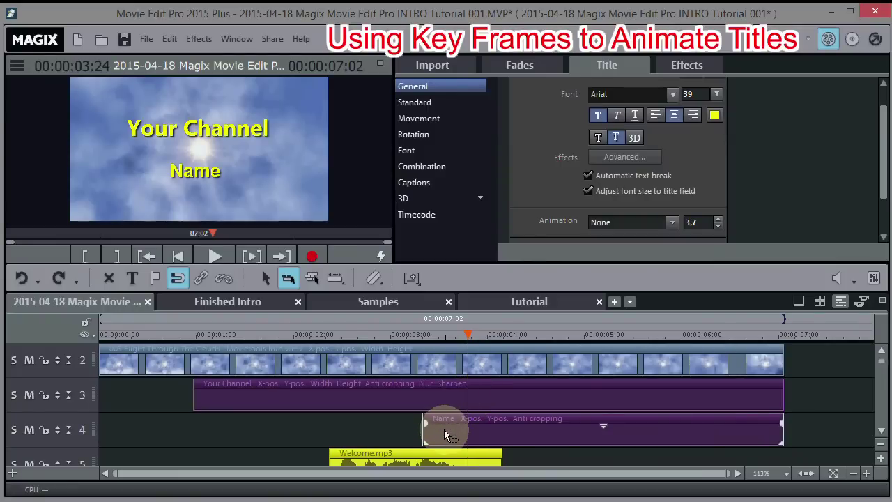
drag(467, 327, 423, 335)
click(453, 426)
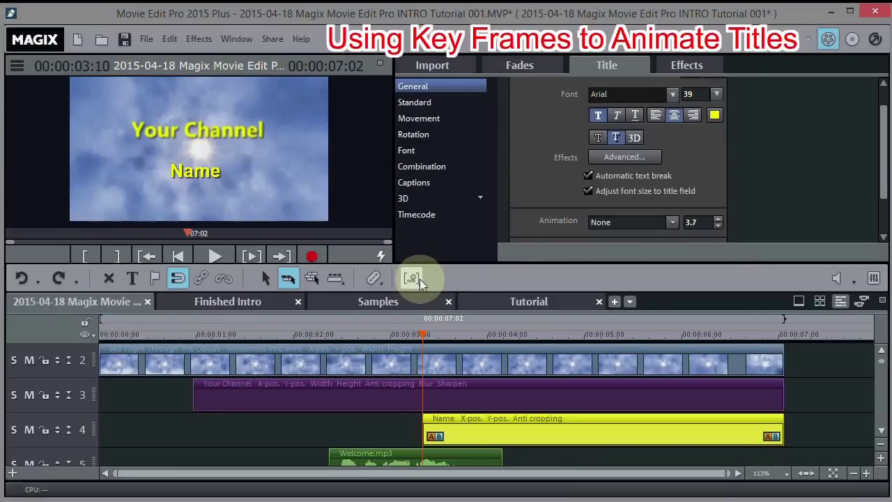
drag(422, 328, 506, 333)
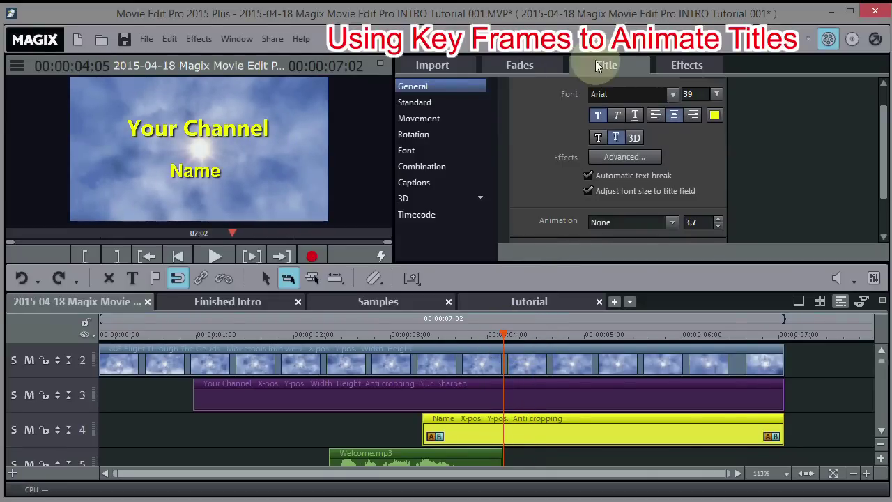
click(674, 67)
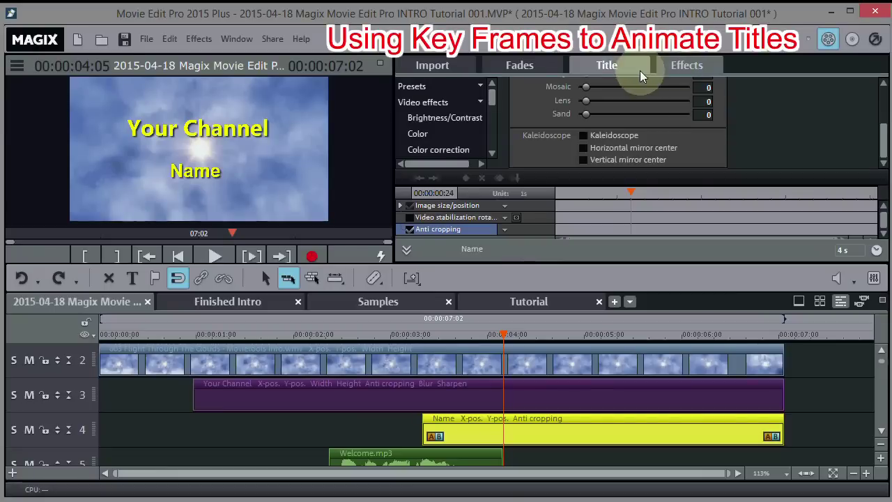
drag(491, 100, 489, 124)
click(479, 108)
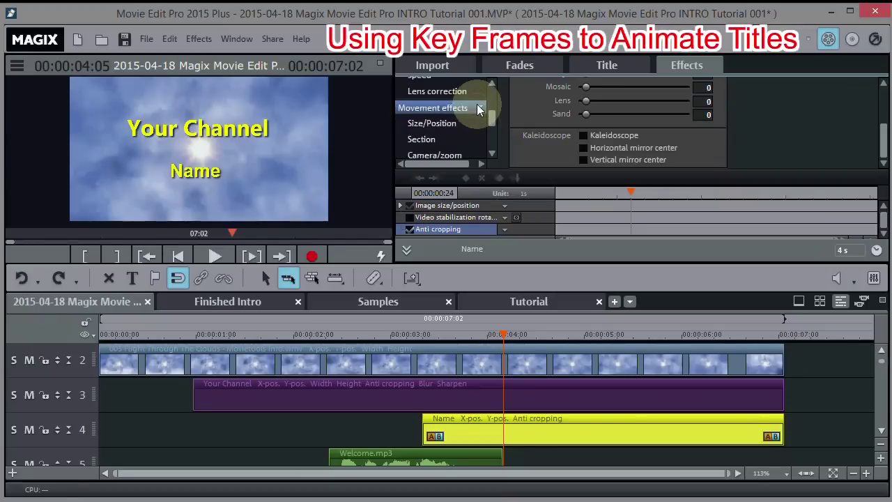
click(431, 123)
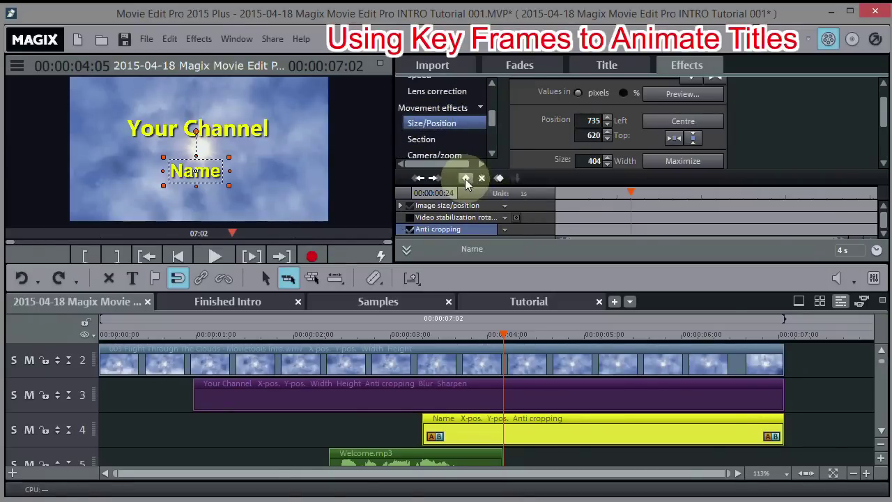
click(465, 178)
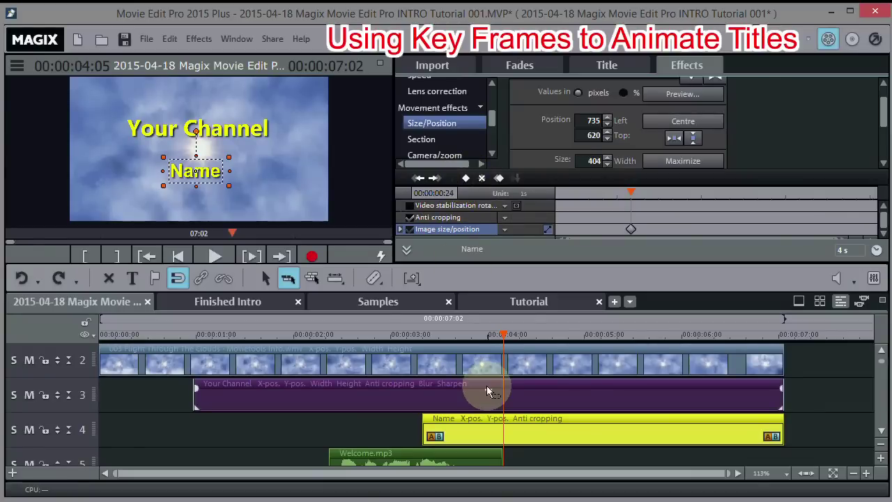
At the start of the Name title, move the text to the picture's lower-right corner and shrink it to about 118 pixels wide.
drag(504, 335, 421, 335)
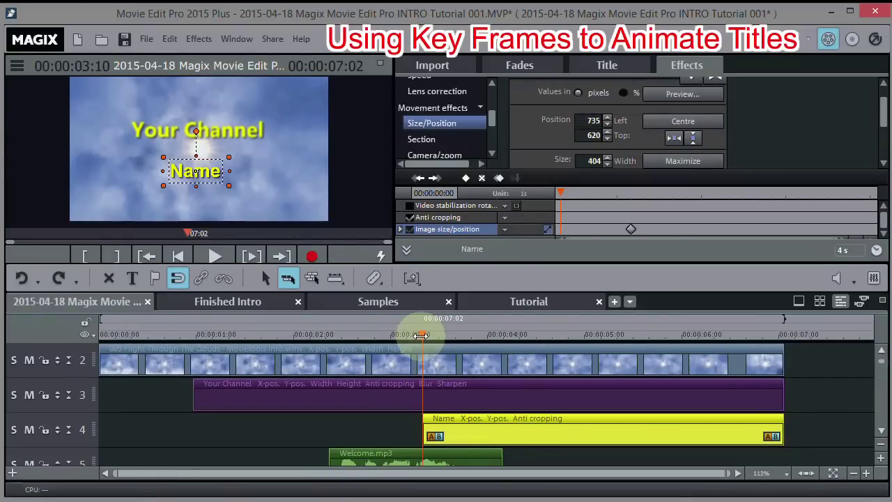
click(190, 172)
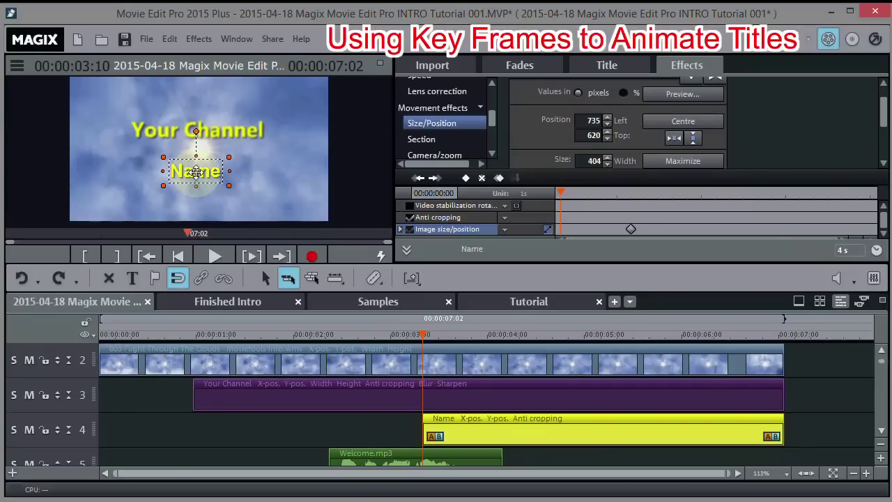
drag(196, 171, 302, 210)
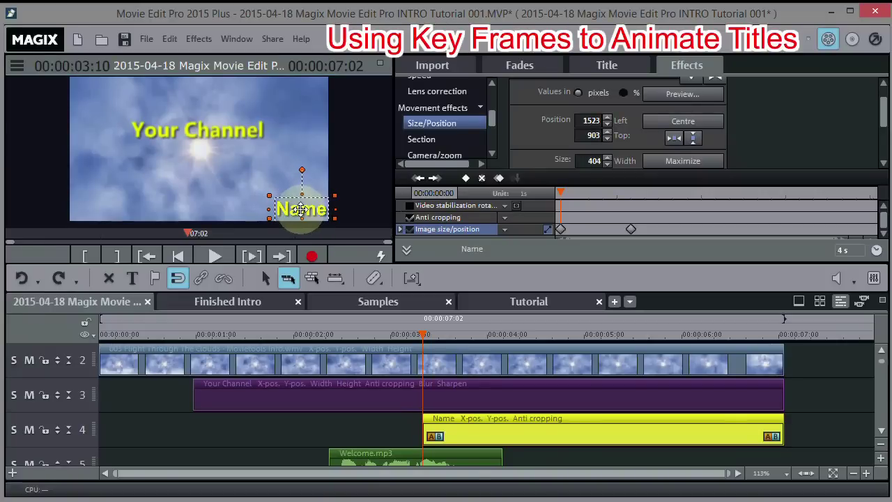
drag(267, 194, 294, 210)
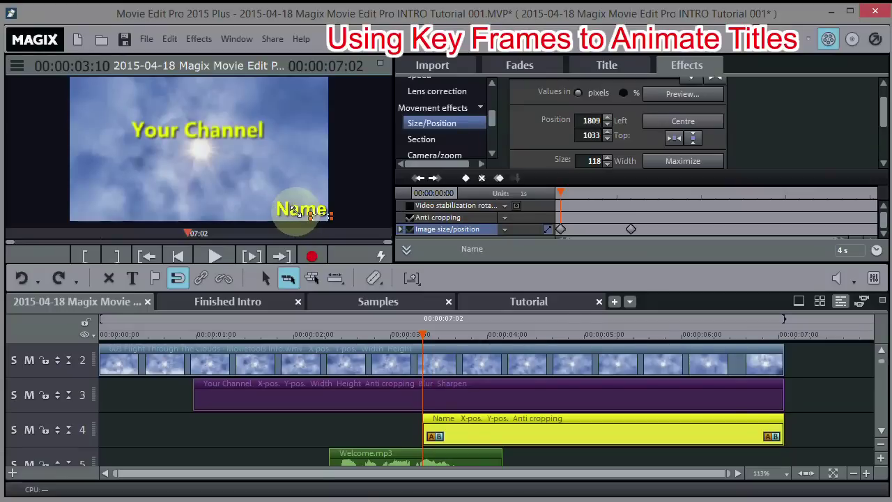
drag(294, 209, 298, 213)
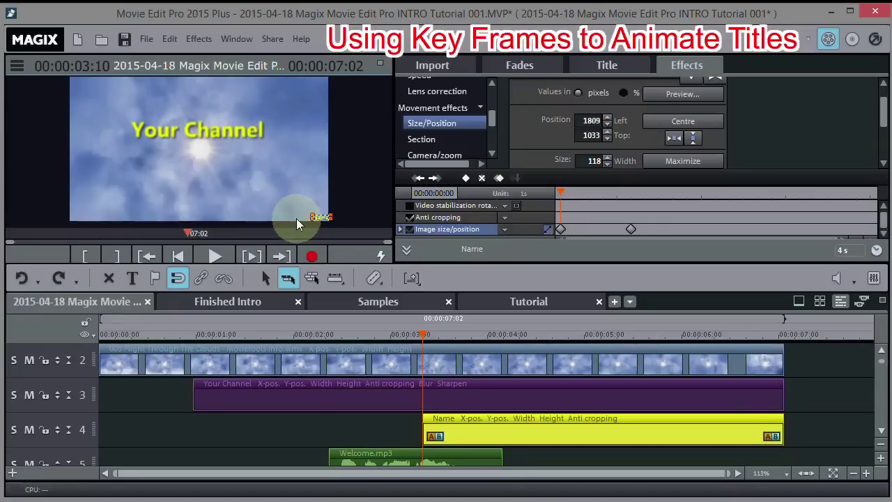
Play and scrub through the Name title to check how it moves and grows between its keyframes.
click(209, 256)
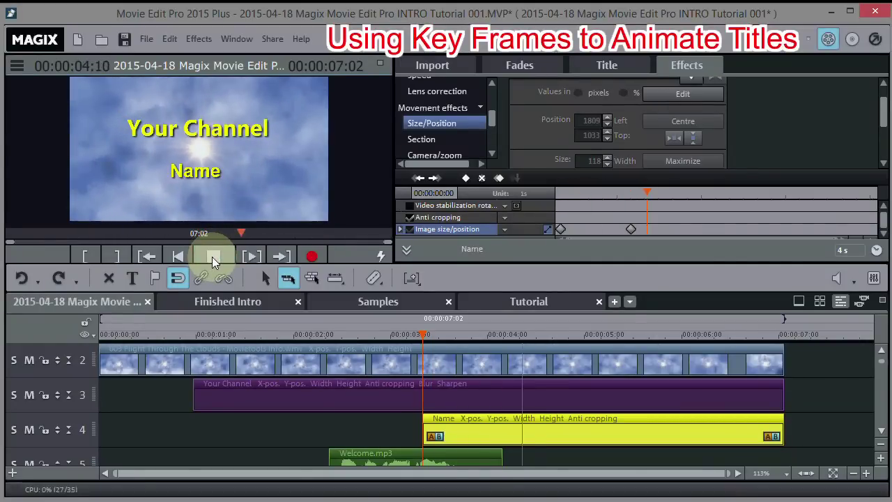
click(214, 258)
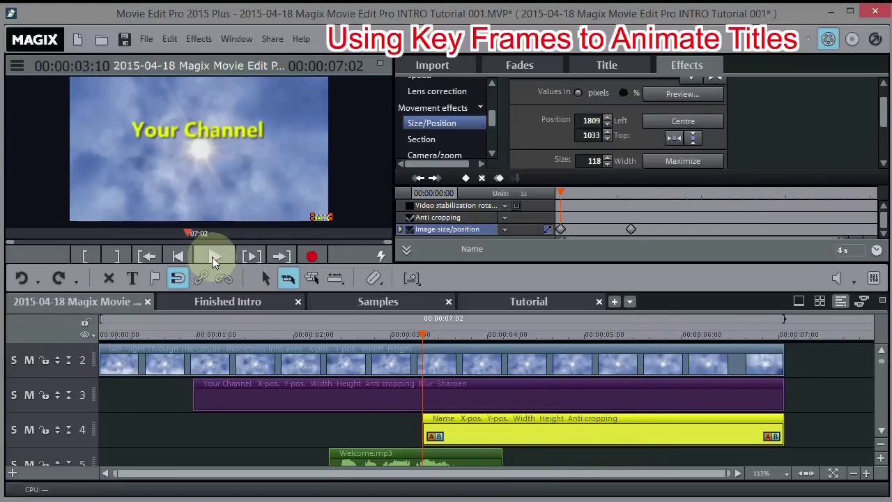
click(442, 339)
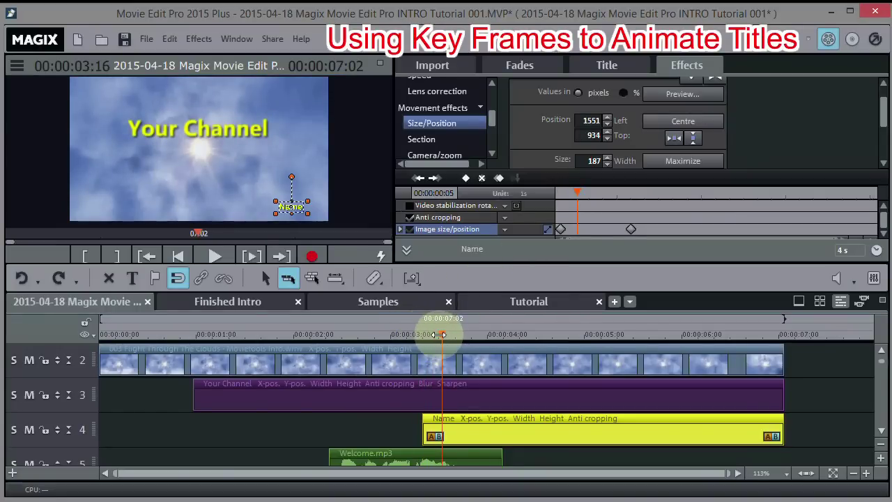
click(630, 228)
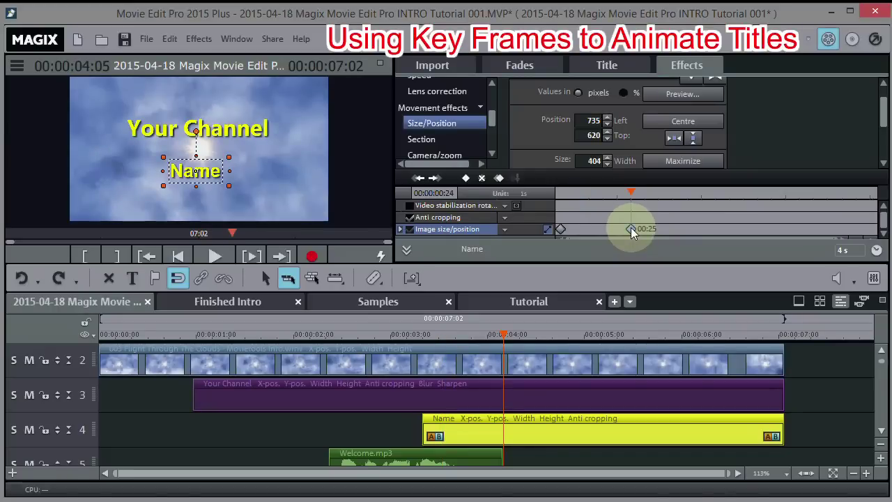
click(194, 172)
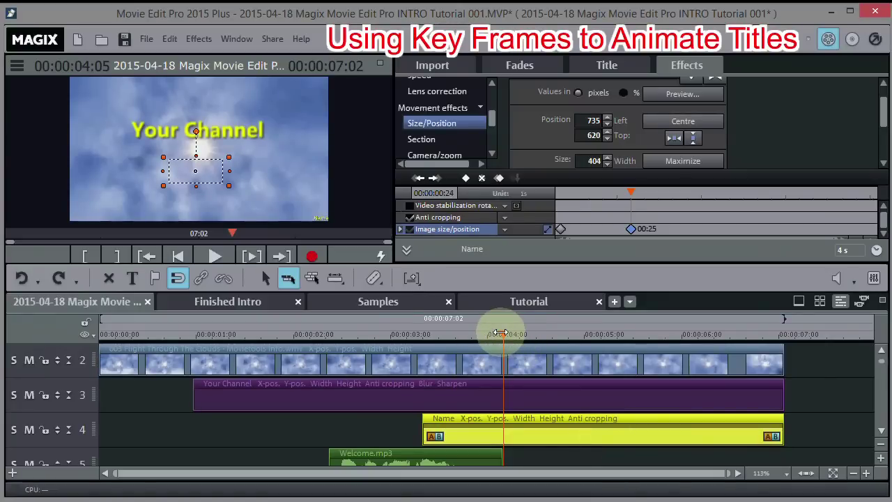
drag(500, 333, 478, 333)
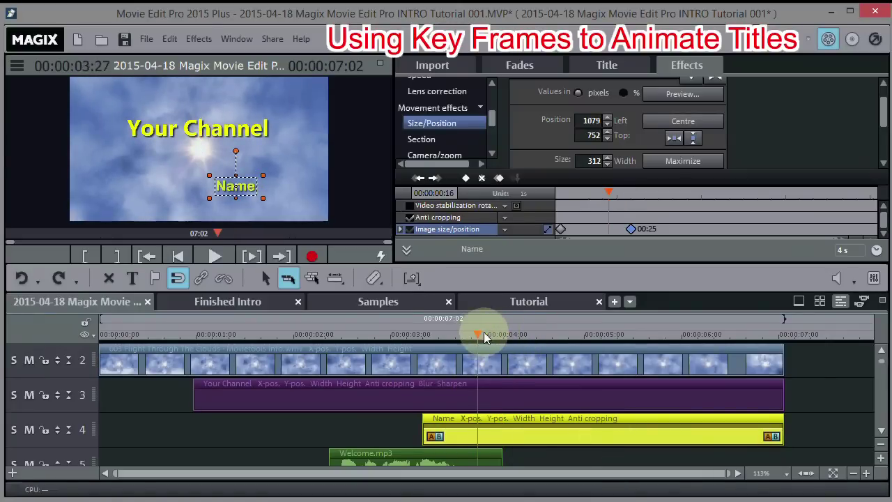
drag(478, 334, 520, 334)
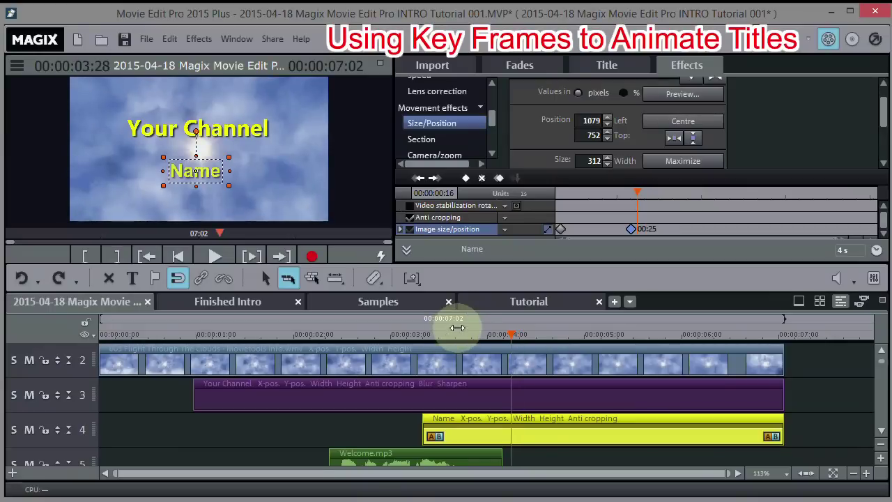
click(506, 334)
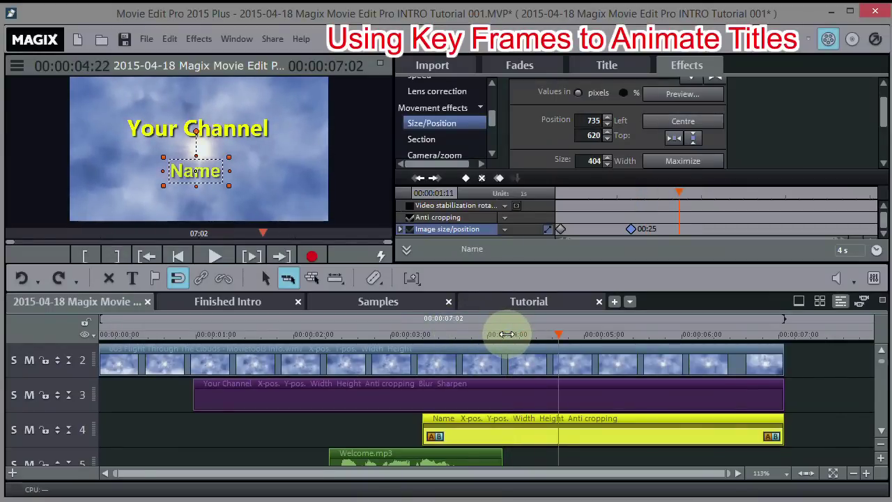
click(329, 427)
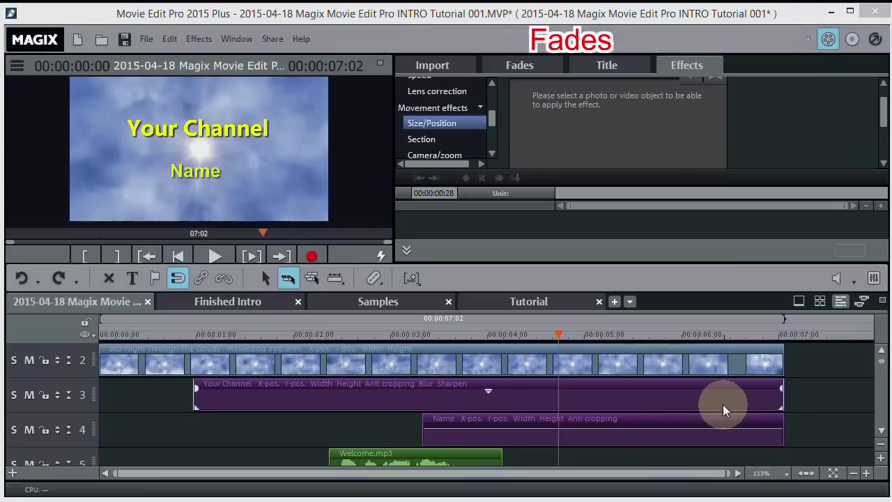
mouse_move(741, 372)
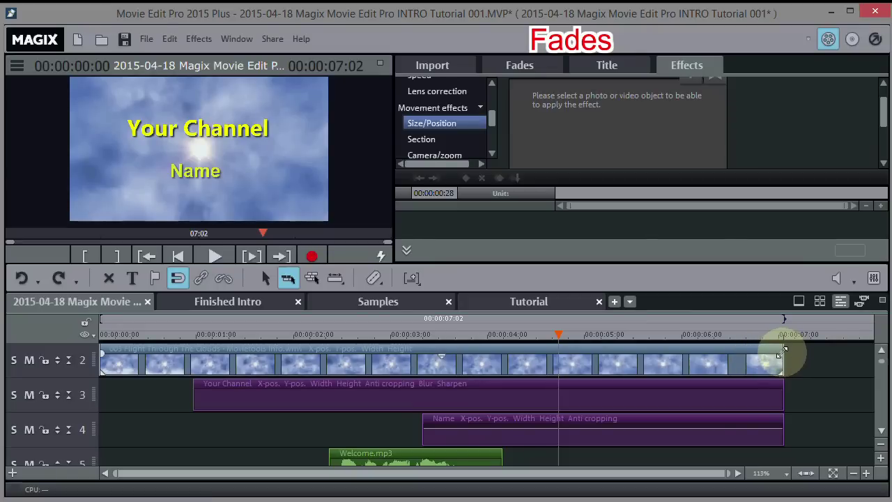
Add fade-outs of about half a second to the ends of the cloud video, the Your Channel title and the Name title.
drag(779, 354, 727, 354)
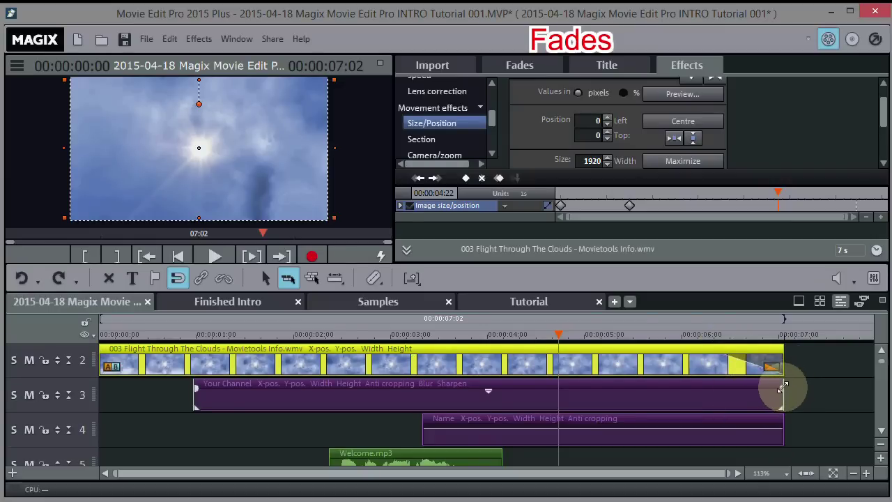
drag(782, 388, 727, 386)
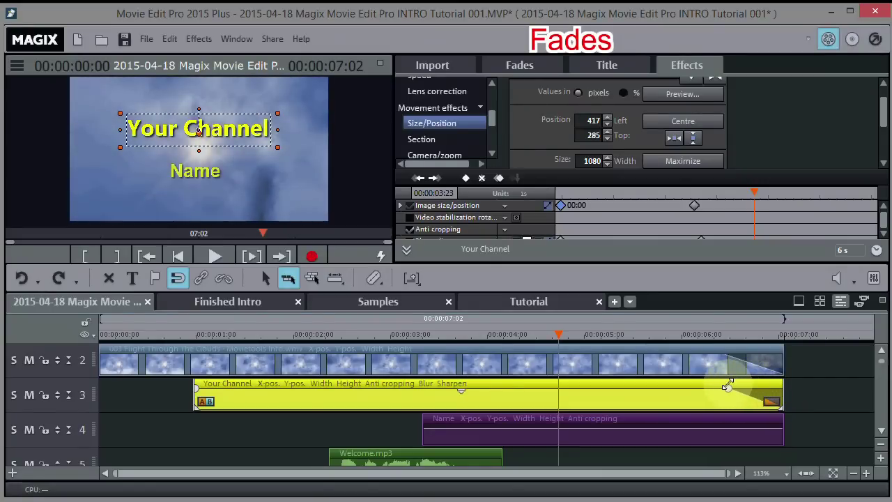
drag(727, 386, 729, 386)
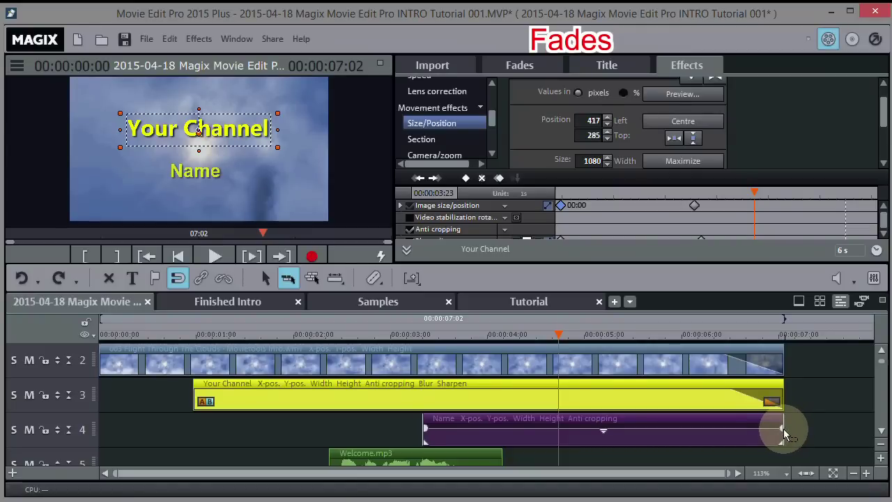
click(770, 430)
drag(771, 430, 731, 428)
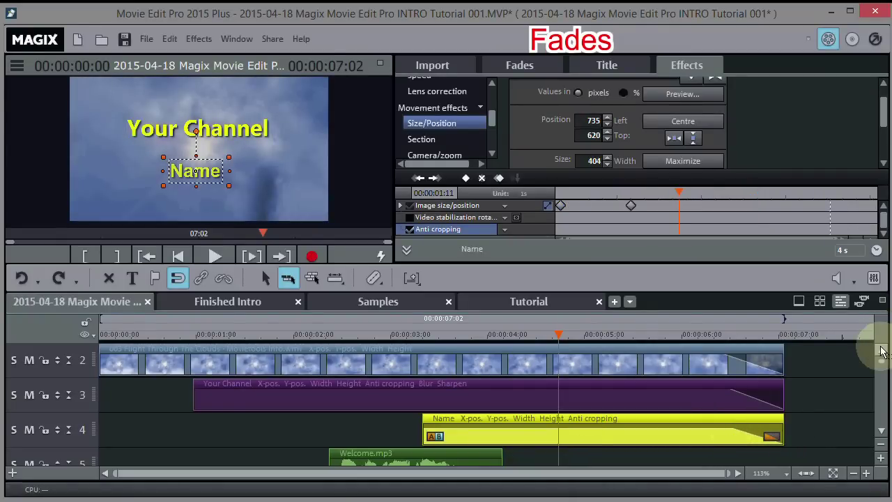
Fade out the music on track 1 over about the last half second, matching the video's fade.
click(880, 351)
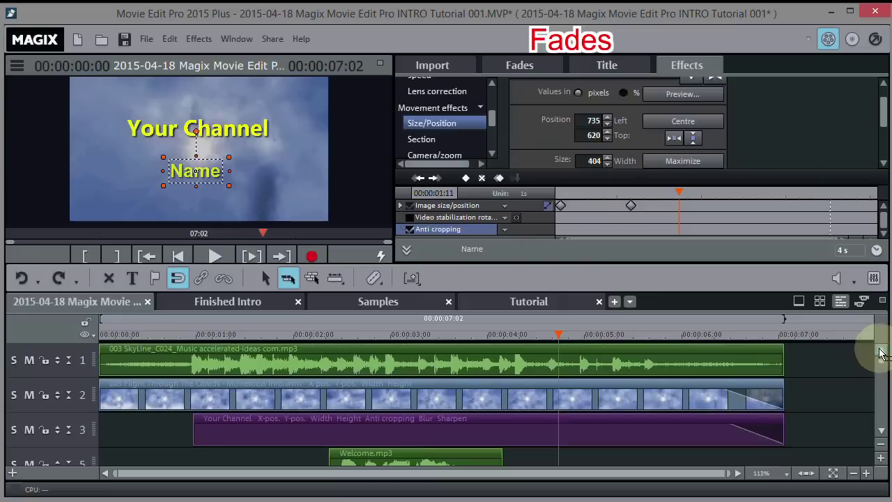
click(781, 363)
drag(781, 364, 728, 368)
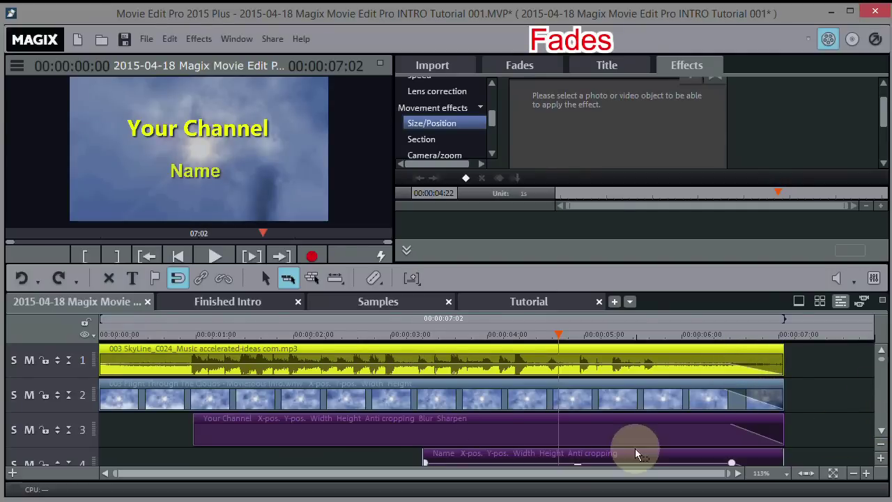
Add short fade-ins of about 0.3 seconds to the starts of the Your Channel and Name titles.
mouse_move(195, 426)
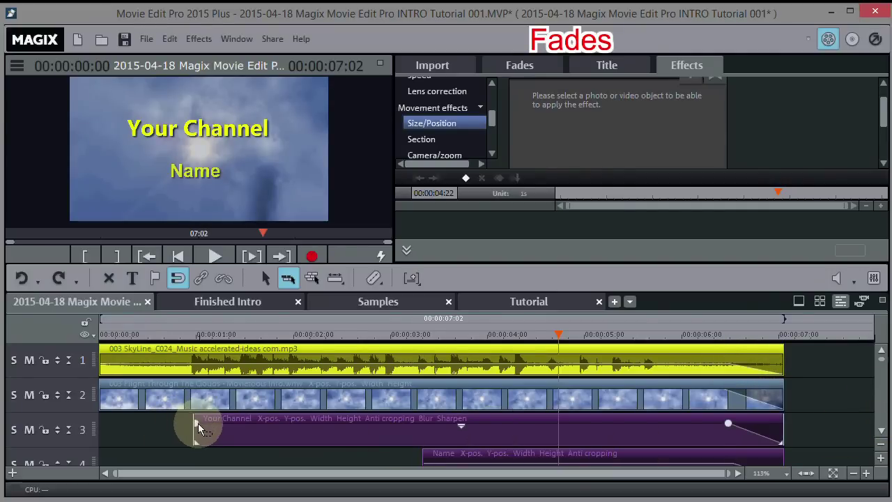
click(195, 424)
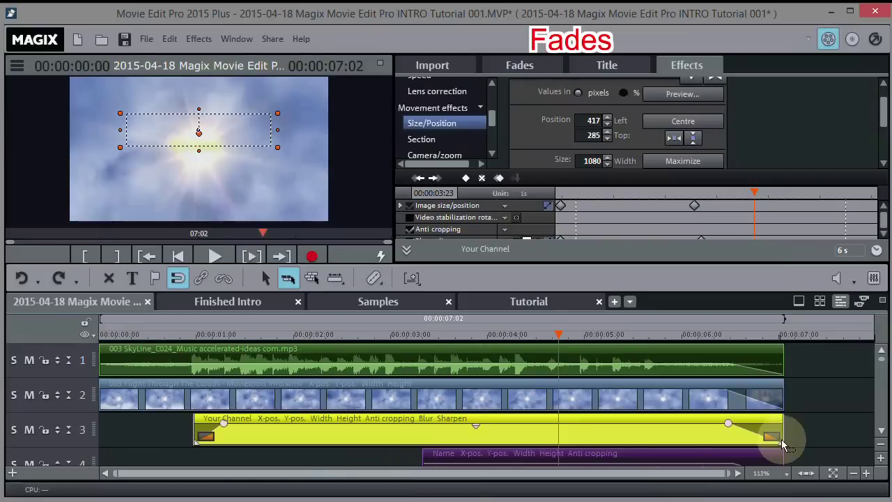
click(881, 430)
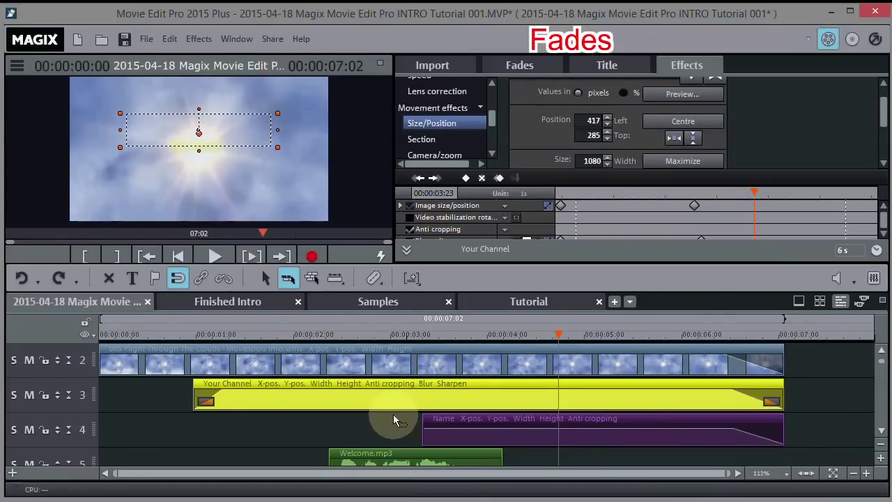
click(425, 427)
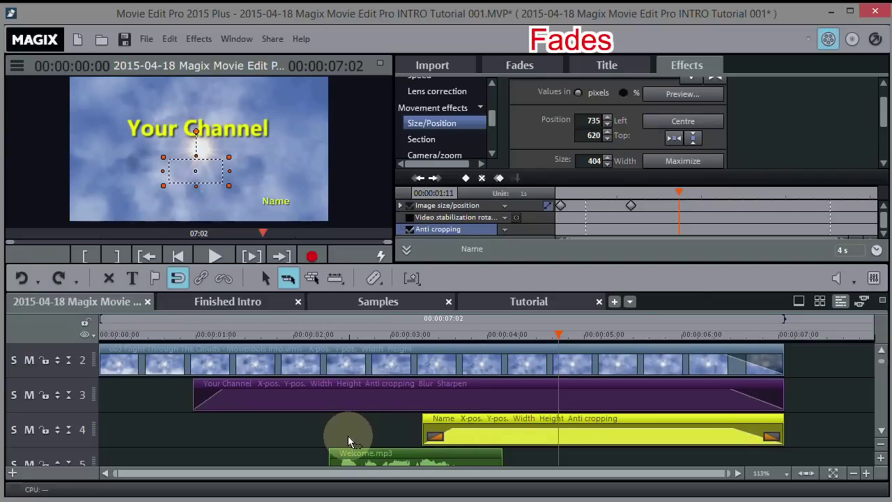
Move the Welcome.mp3 clip so it starts together with the Name title, and play the intro from the beginning.
click(350, 458)
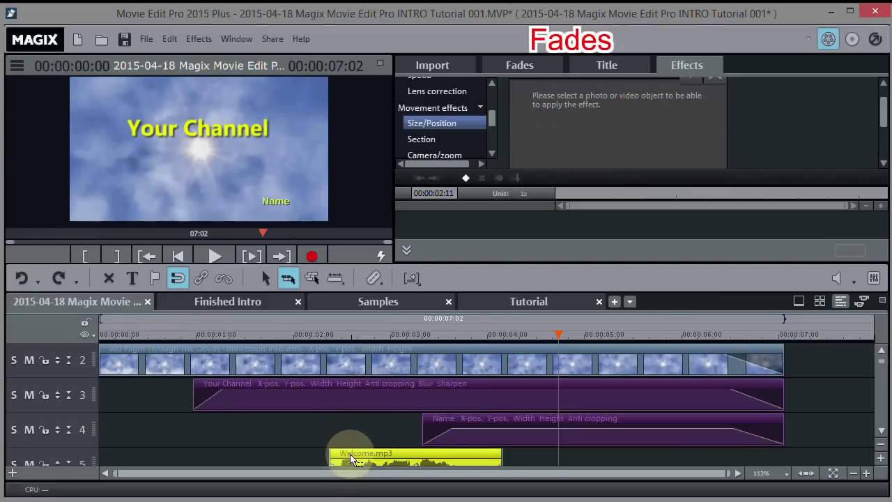
drag(351, 458, 437, 468)
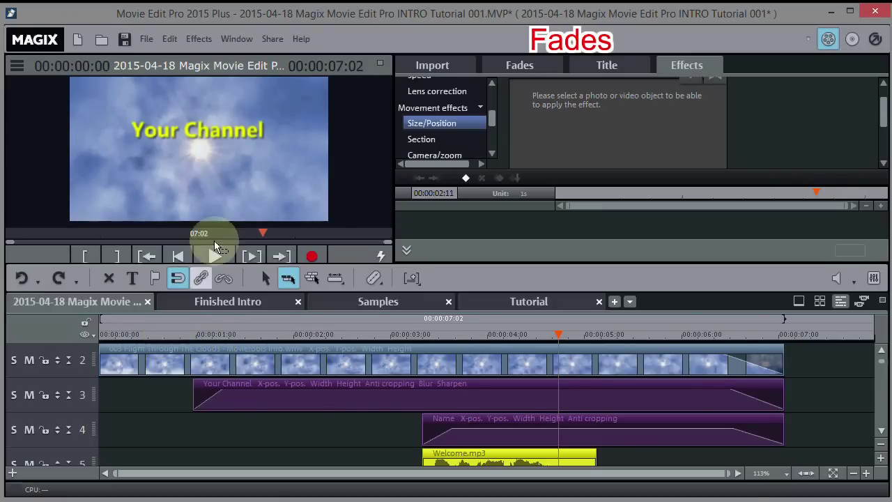
click(178, 260)
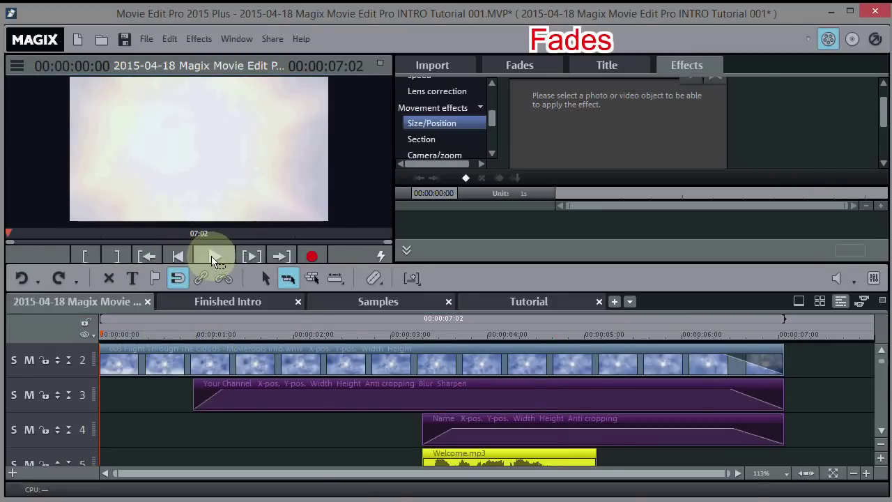
click(213, 258)
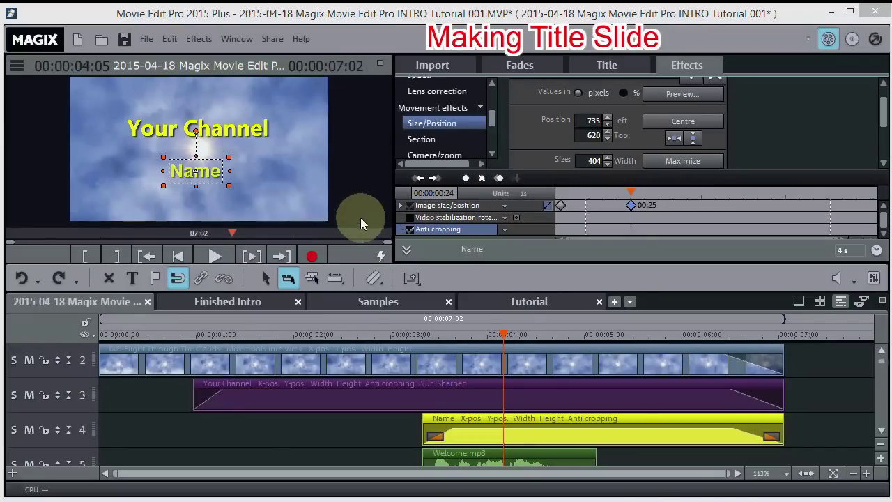
Copy the Name title's Size/Position keyframe at 00:00:04:05 and paste it at 00:00:05:05.
click(632, 205)
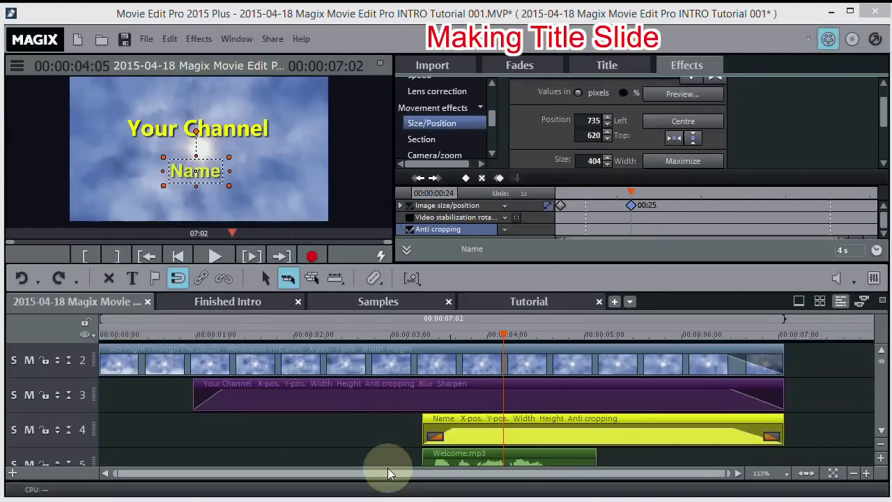
click(631, 206)
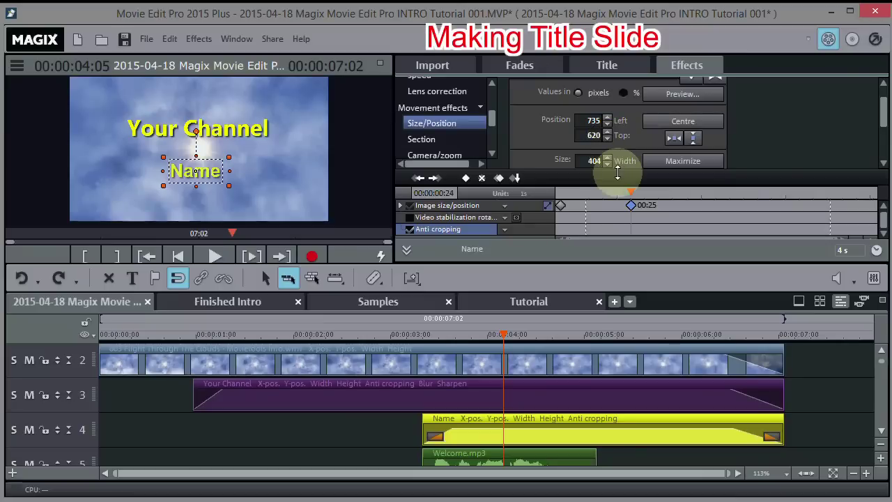
drag(632, 190, 716, 191)
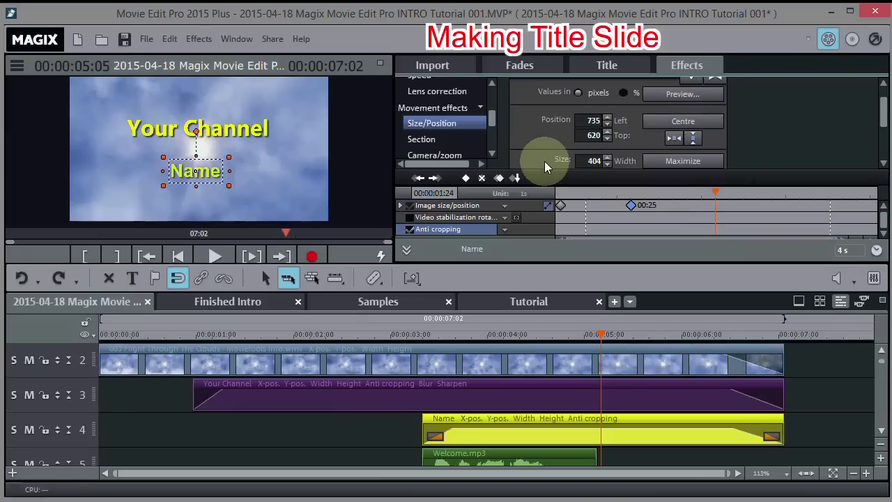
click(516, 179)
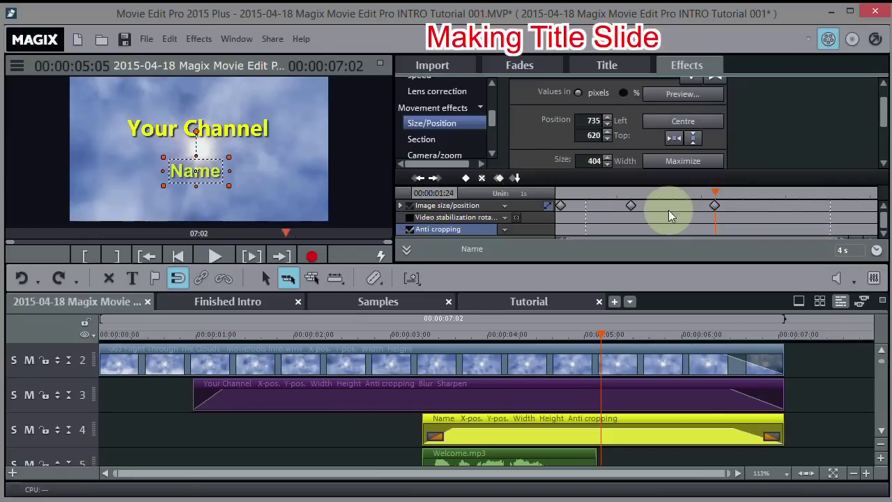
At the 00:00:04:05 keyframe, move the Name text left to about position 318, 601, and play the title's slide.
click(630, 205)
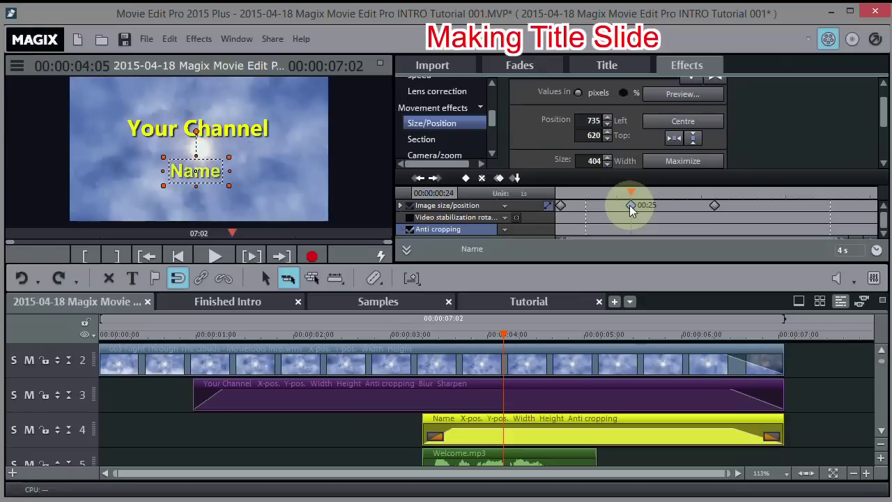
click(196, 170)
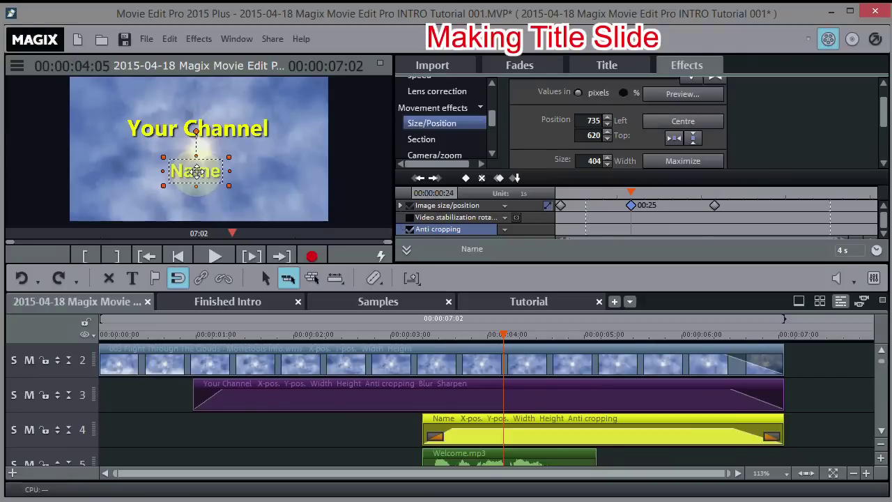
drag(196, 172, 140, 167)
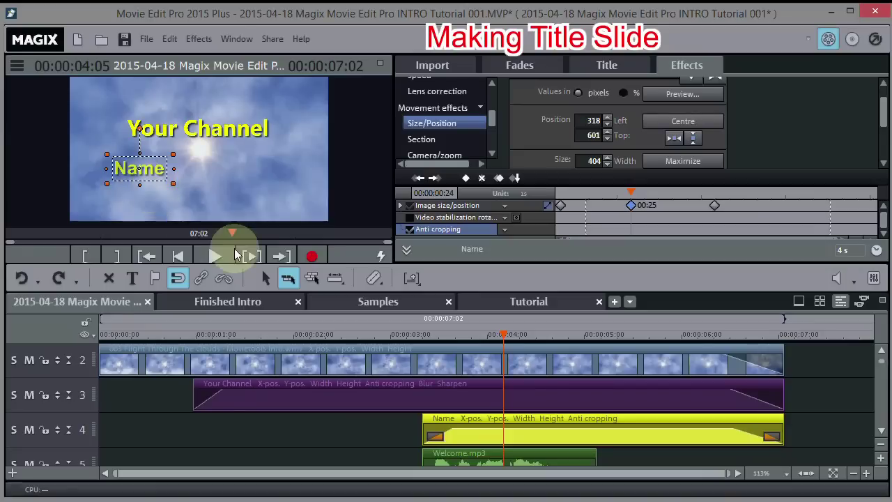
click(413, 335)
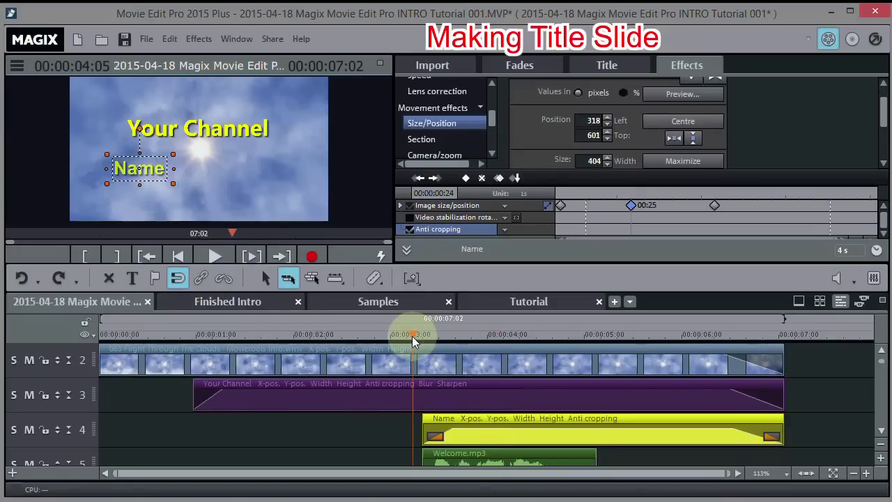
click(214, 257)
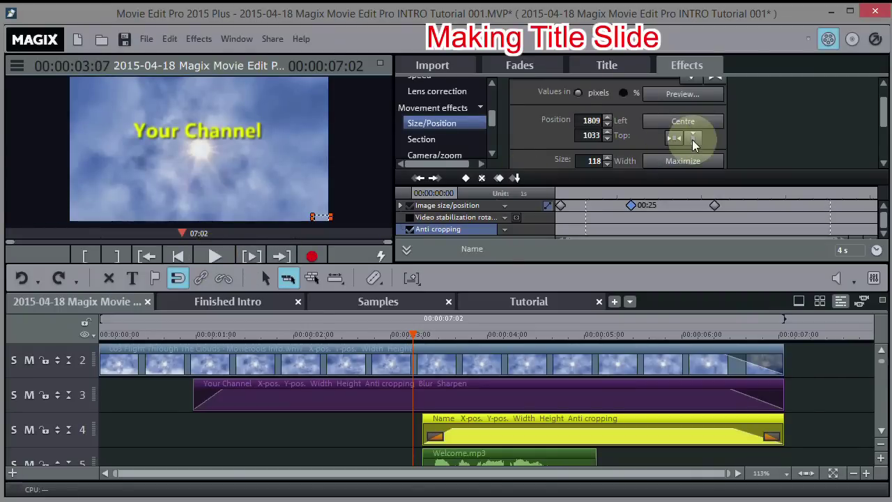
Slow the Name title's slide by moving its last Size/Position keyframe to 02:23 within the title, and play the result.
click(715, 205)
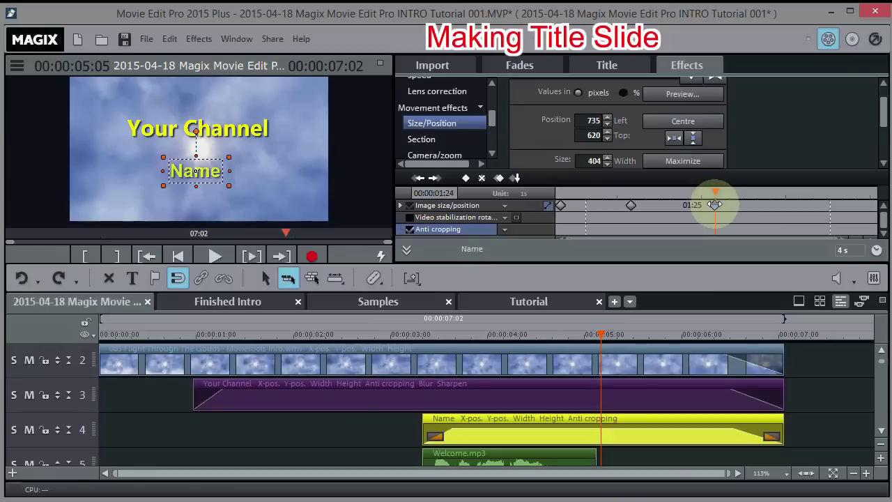
drag(714, 204, 793, 205)
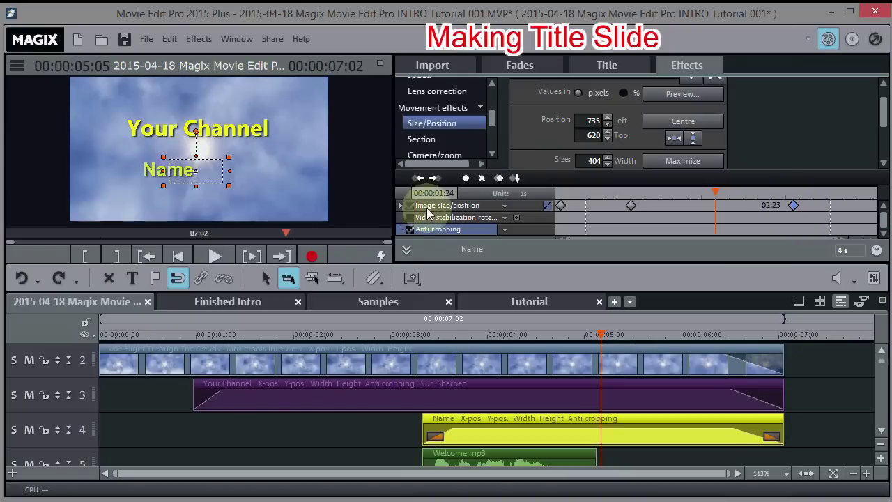
click(409, 332)
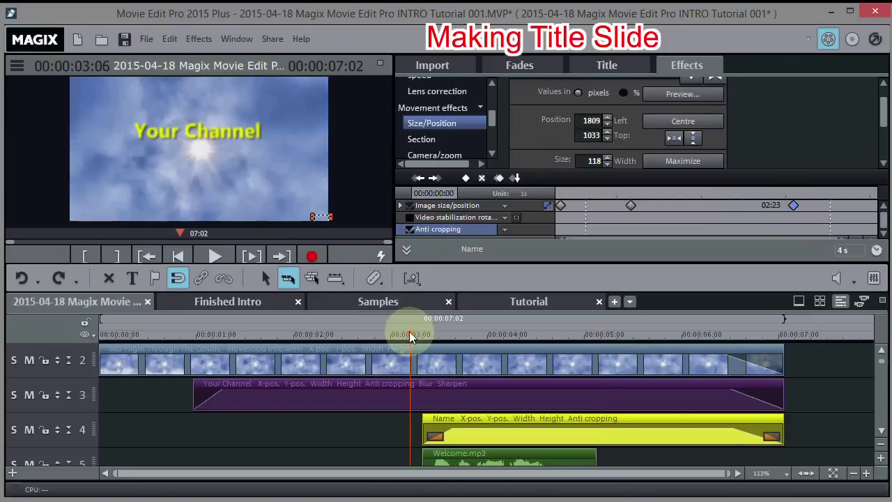
click(212, 260)
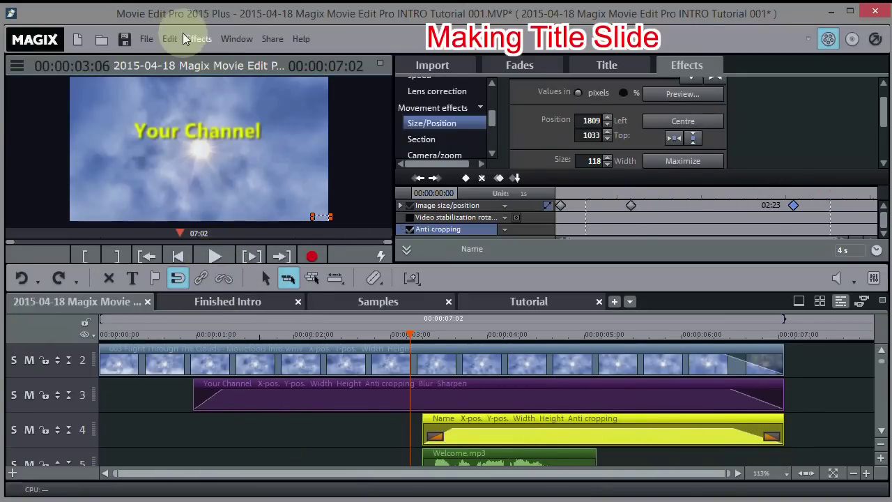
Save the project and return the playhead to the start of the timeline.
click(146, 39)
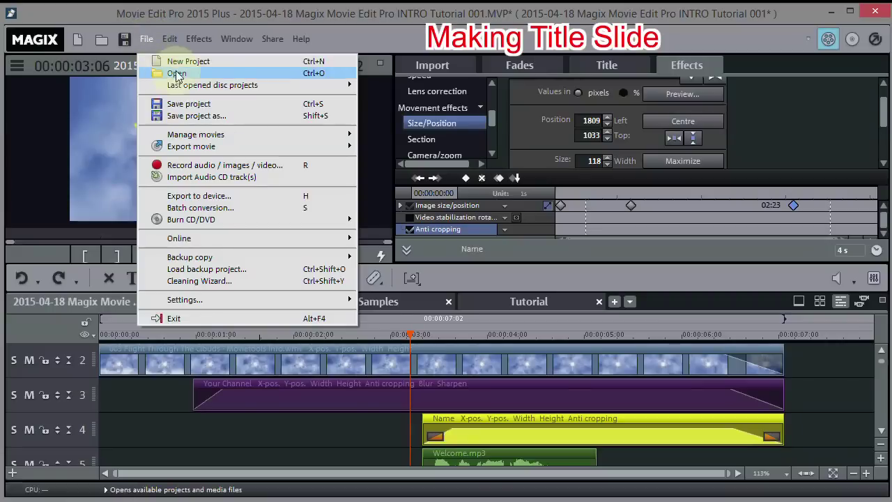
click(182, 105)
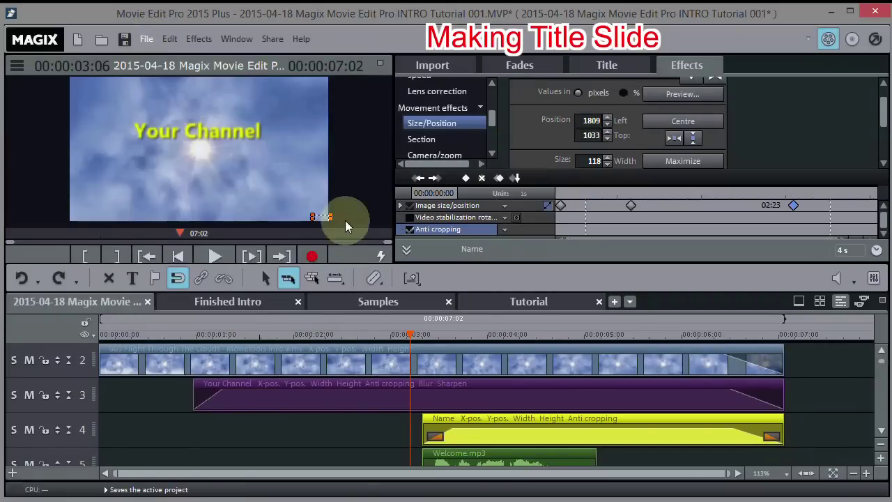
drag(409, 328, 67, 327)
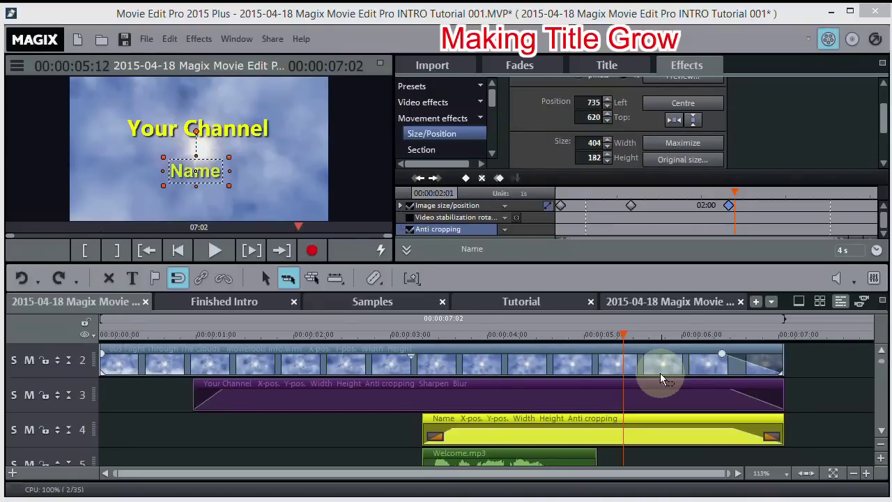
Add a Size/Position keyframe to the Name title at 00:00:05:12, just after its existing last keyframe.
key(ctrl+z)
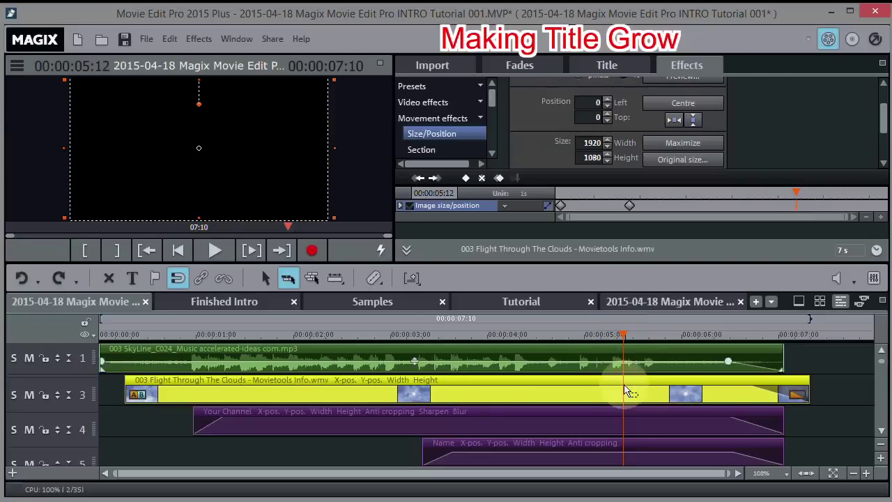
click(625, 450)
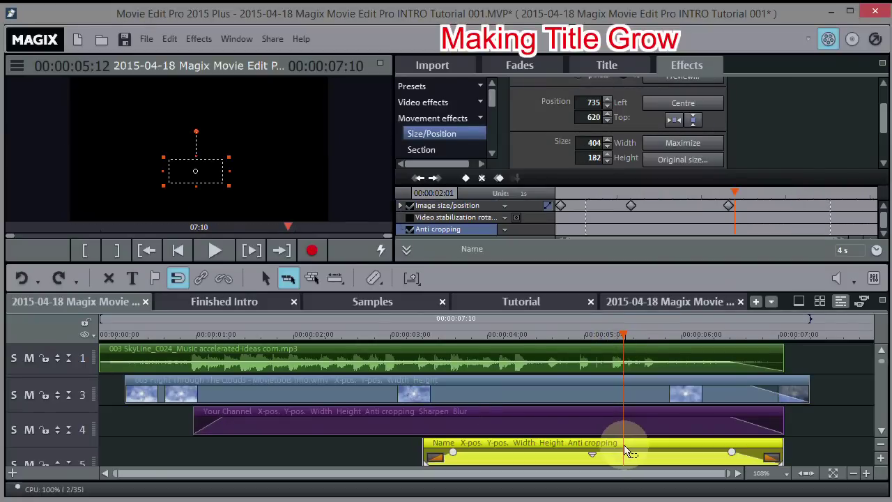
mouse_move(625, 335)
mouse_down()
mouse_move(588, 334)
mouse_move(616, 334)
mouse_up()
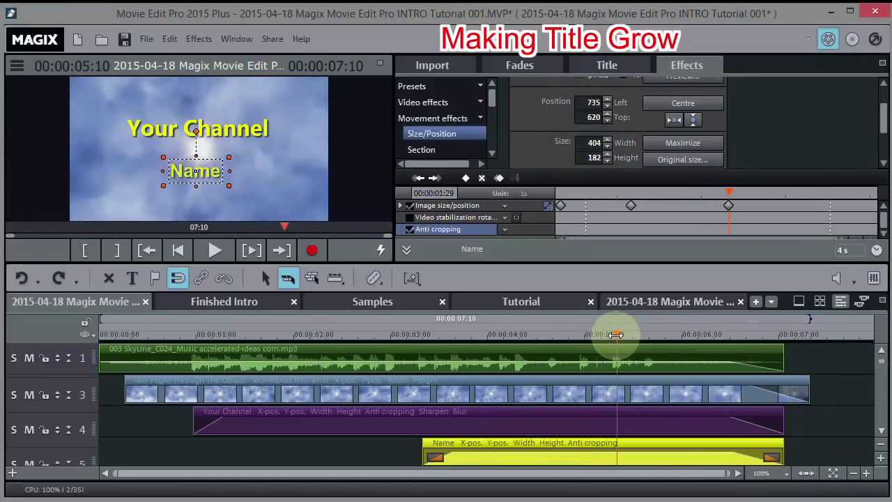
drag(616, 335, 623, 335)
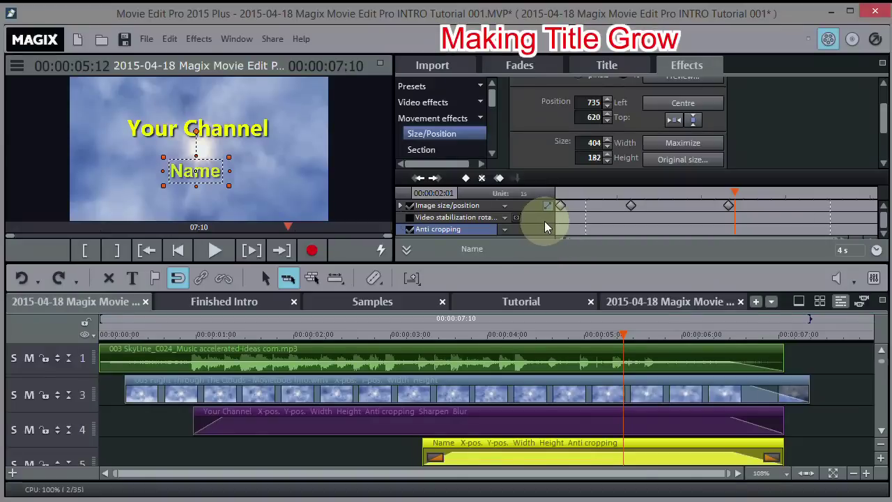
click(466, 177)
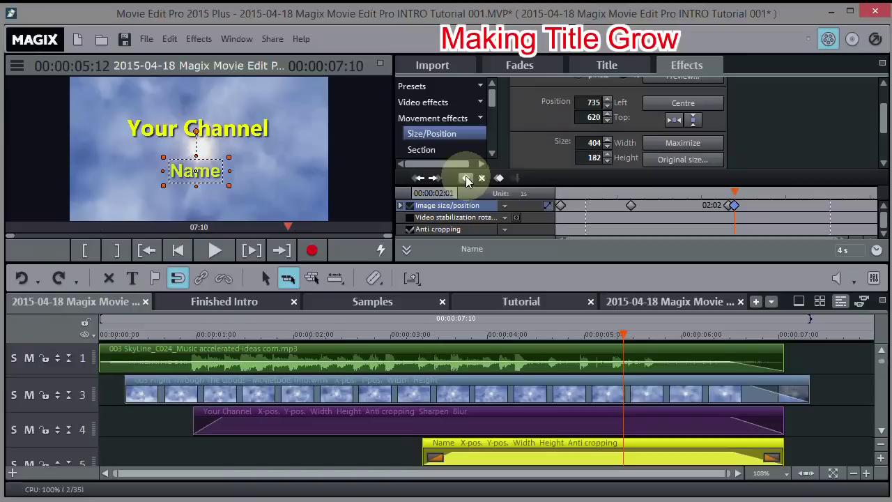
Add a Size/Position keyframe to the Your Channel title at 00:00:05:12.
click(641, 420)
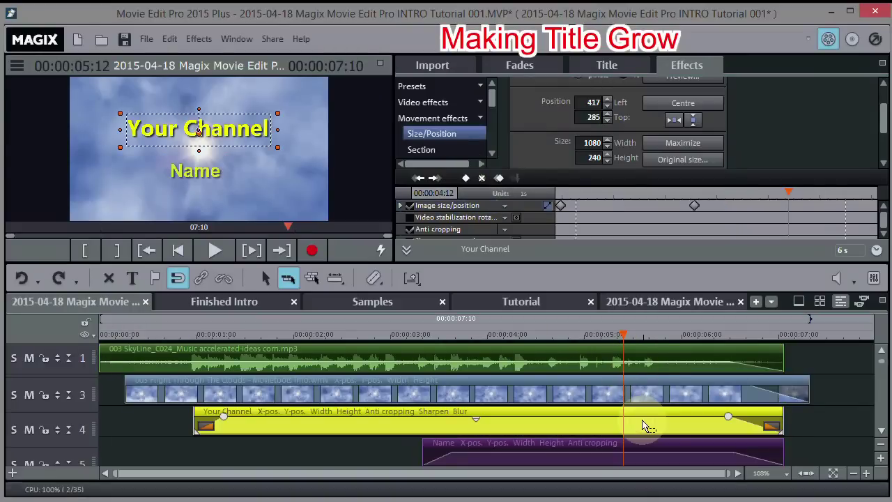
click(465, 178)
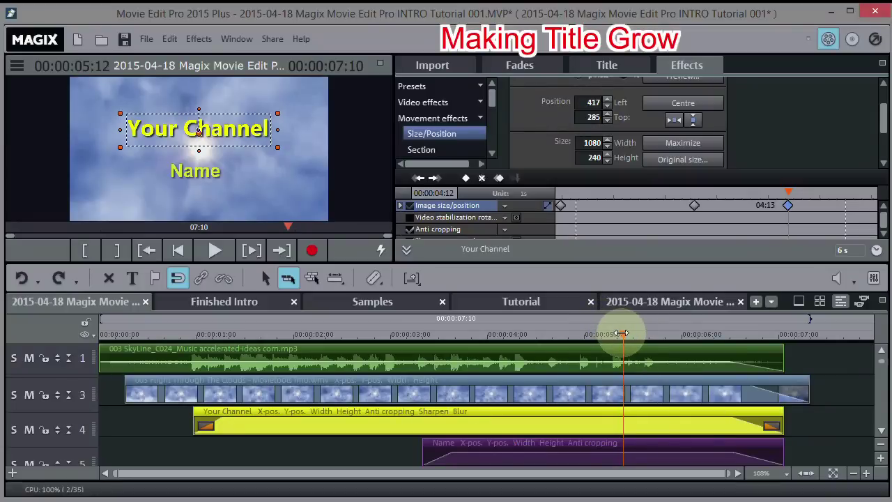
At 00:00:06:27, enlarge the Your Channel title to a zoom of 177 and move it slightly up in the frame.
mouse_move(622, 334)
mouse_down()
mouse_move(762, 334)
mouse_move(753, 334)
mouse_up()
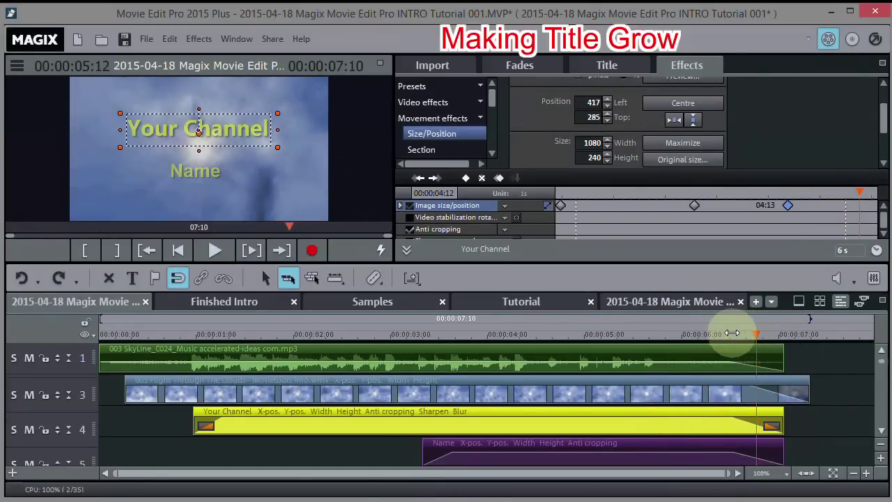
click(727, 334)
click(766, 334)
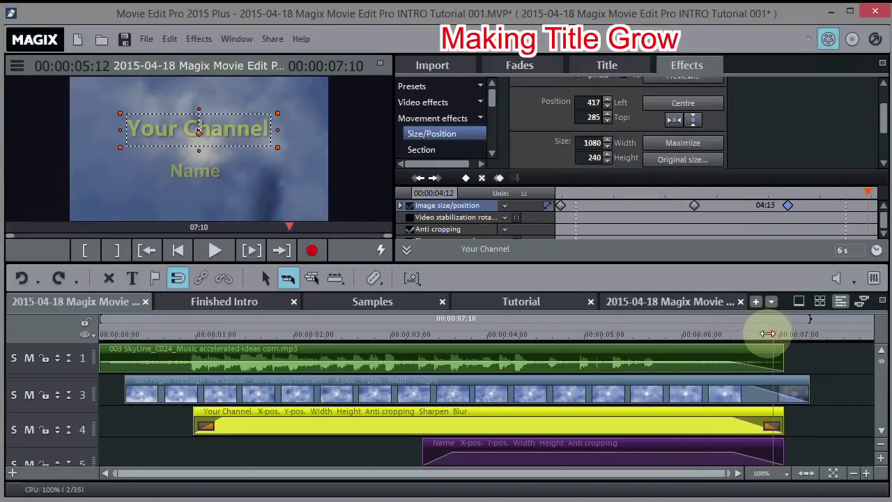
click(768, 334)
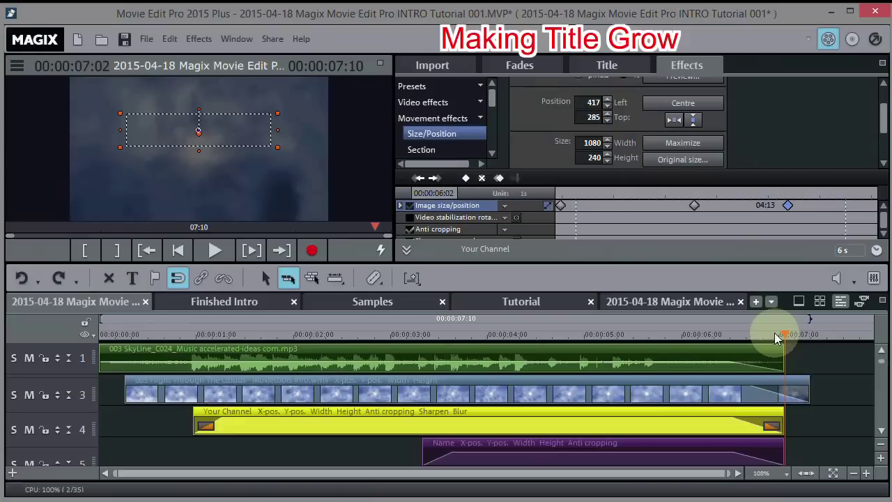
click(767, 334)
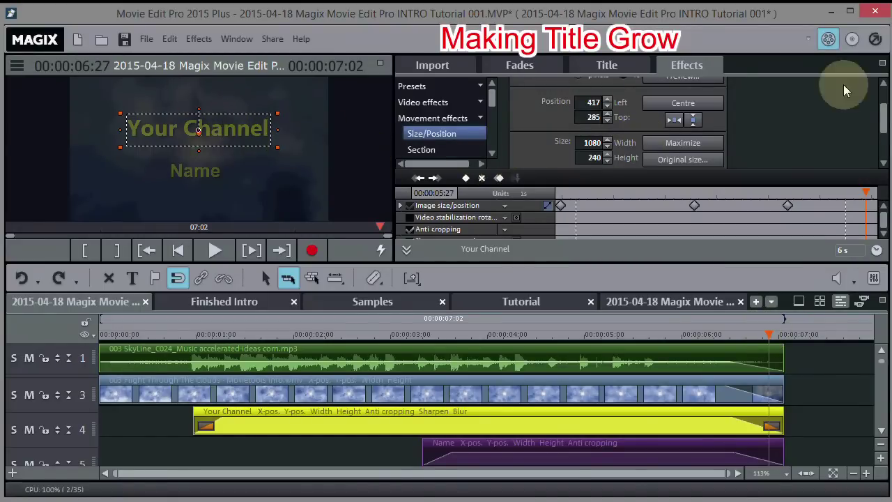
drag(884, 118, 883, 140)
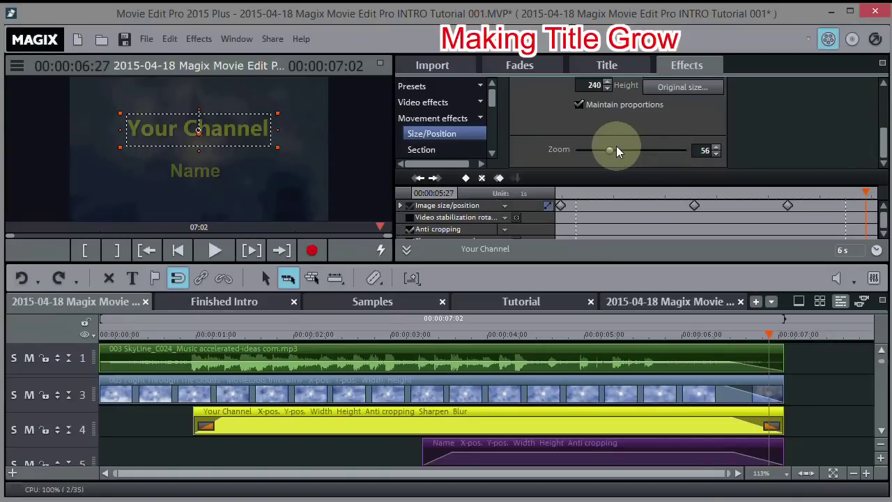
drag(605, 150, 668, 146)
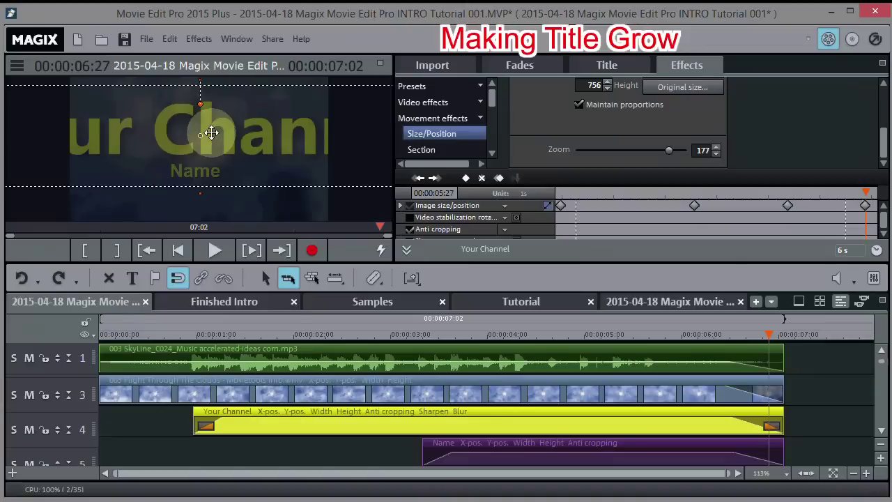
drag(201, 133, 202, 113)
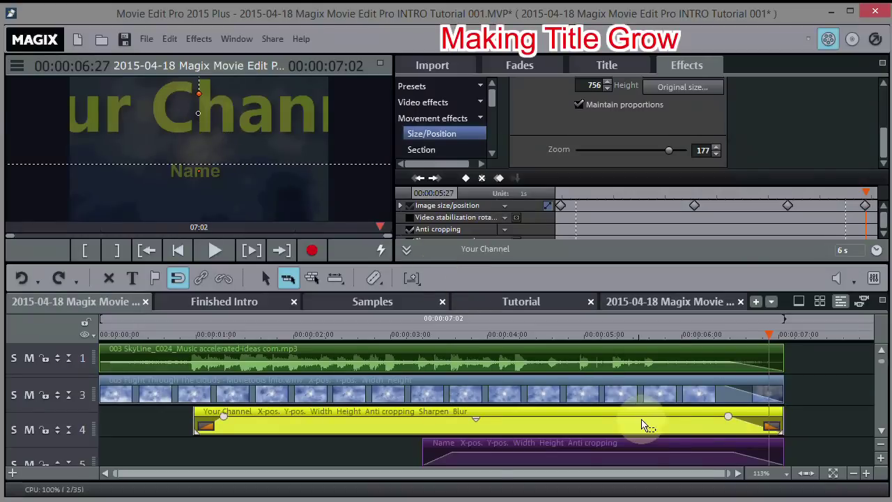
At 00:00:06:27, enlarge the Name title to a zoom of about 125 and move it lower in the frame.
click(672, 452)
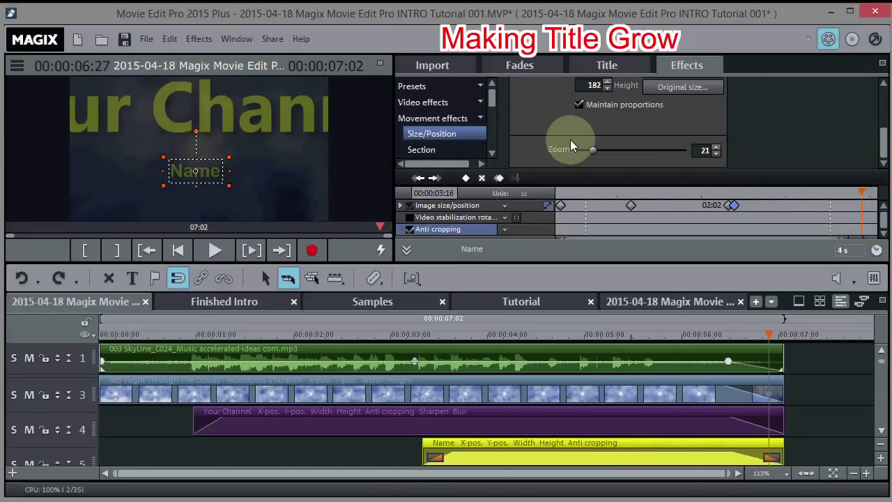
drag(595, 149, 628, 151)
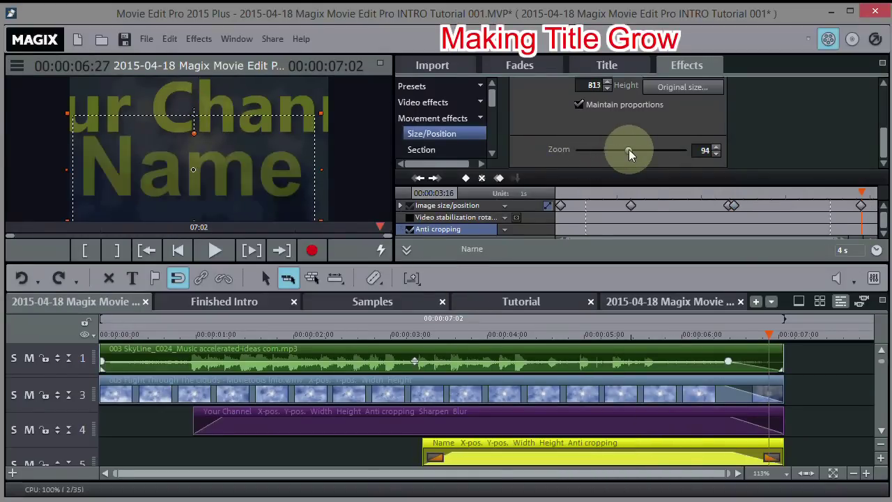
drag(205, 175, 206, 200)
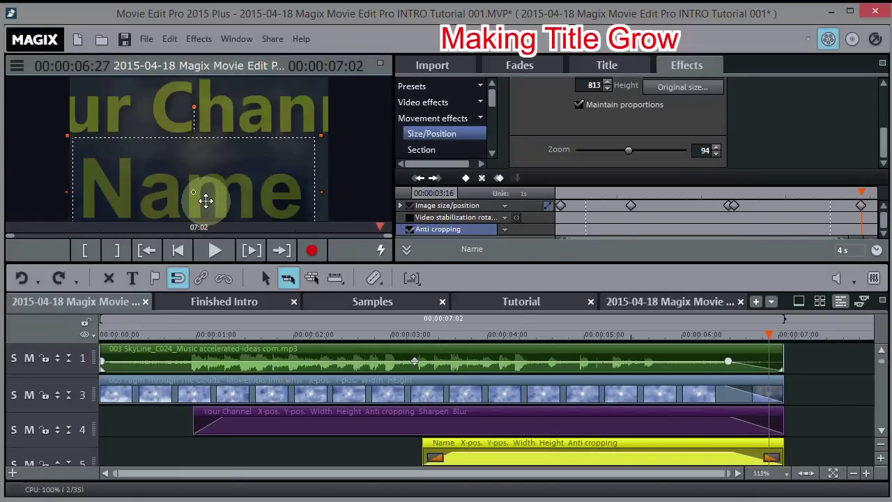
click(641, 151)
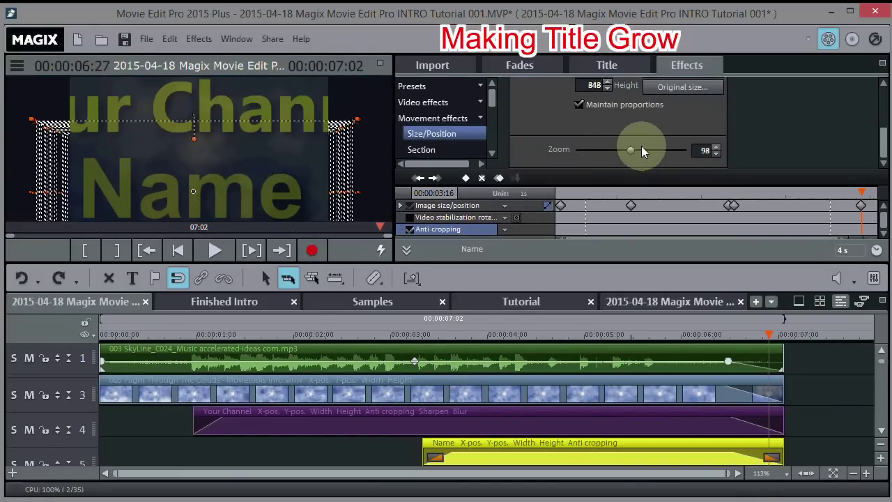
click(642, 149)
drag(216, 209, 215, 211)
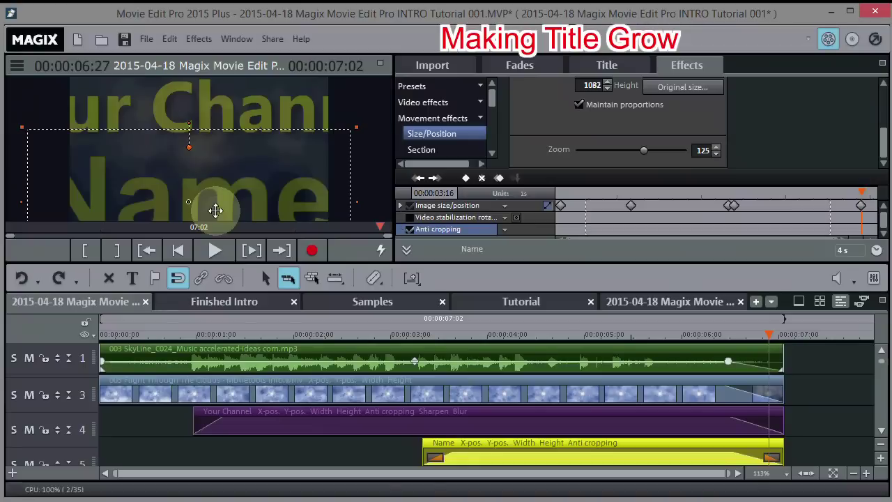
Check the end sizes of both titles and play the growing titles from 00:00:03:10.
click(706, 418)
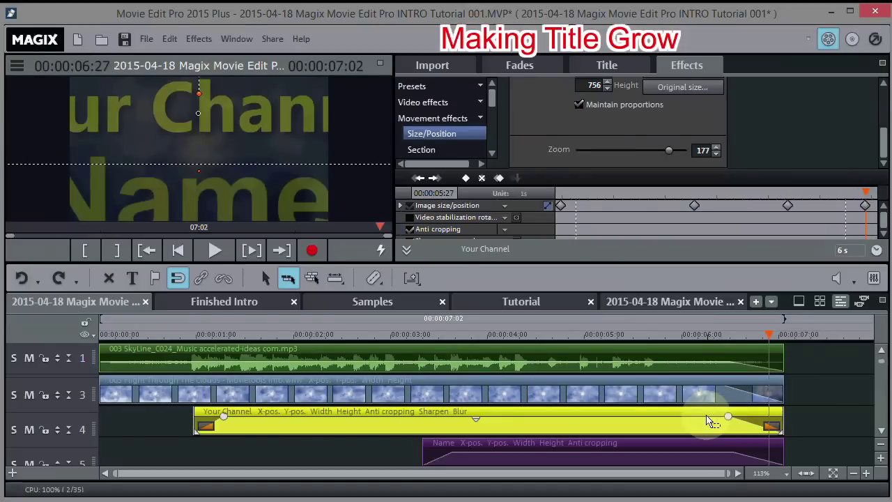
click(709, 451)
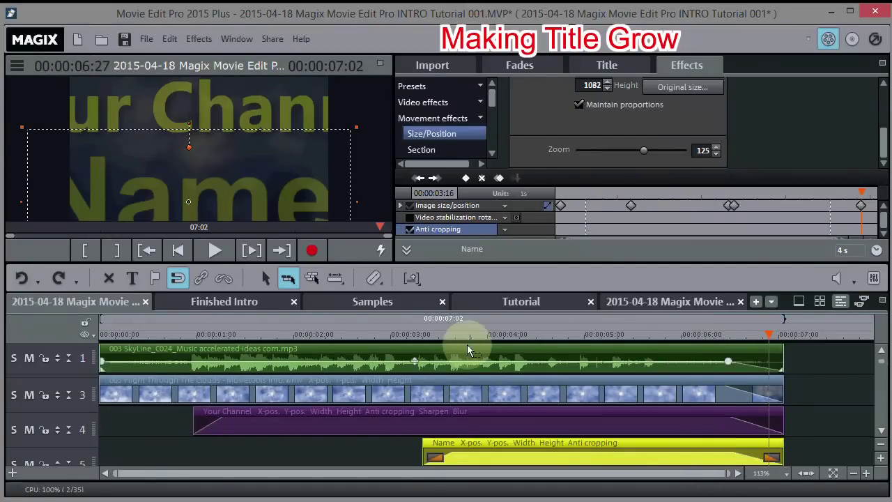
click(419, 336)
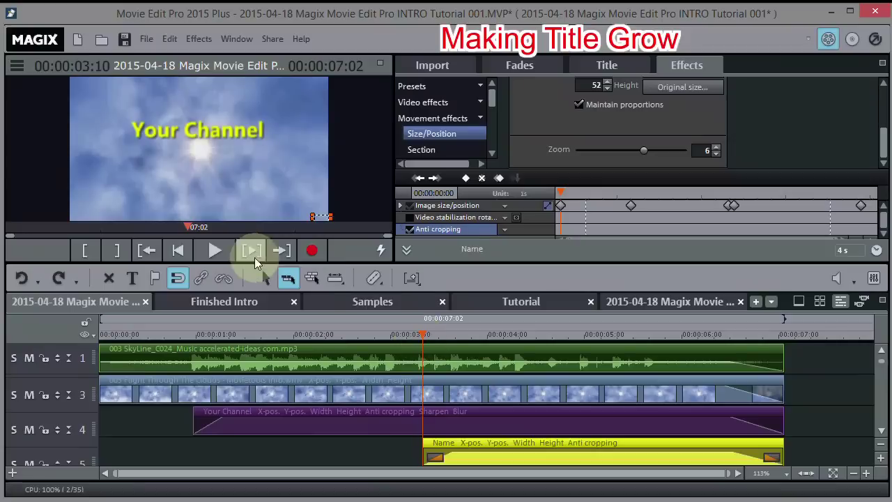
click(212, 252)
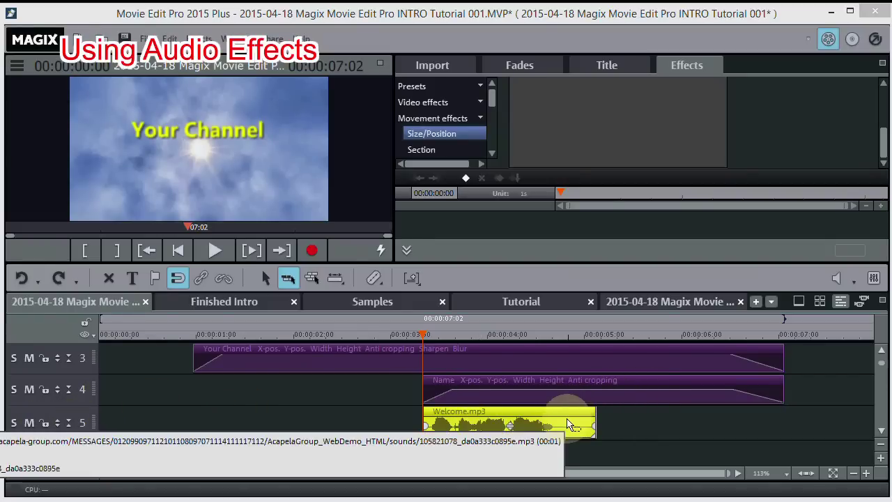
Enable reverb in the audio effects of mixer track 5, the Welcome.mp3 track, and set its mix to 45%.
click(874, 279)
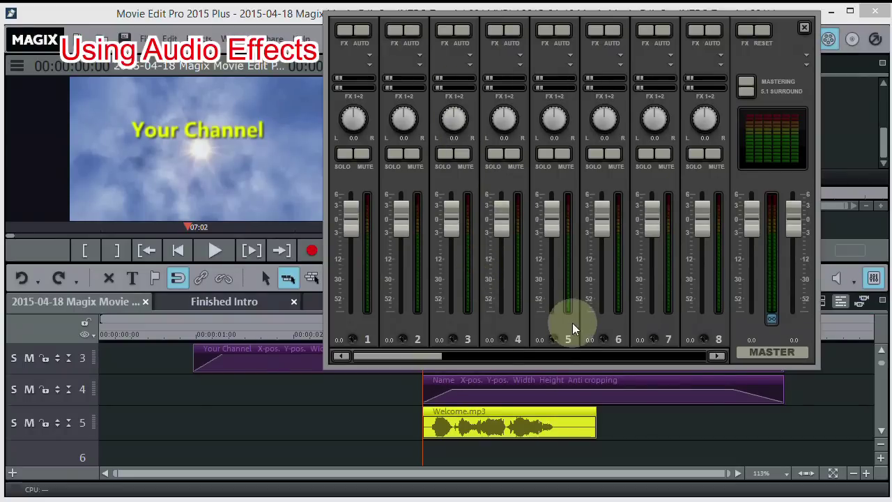
click(544, 29)
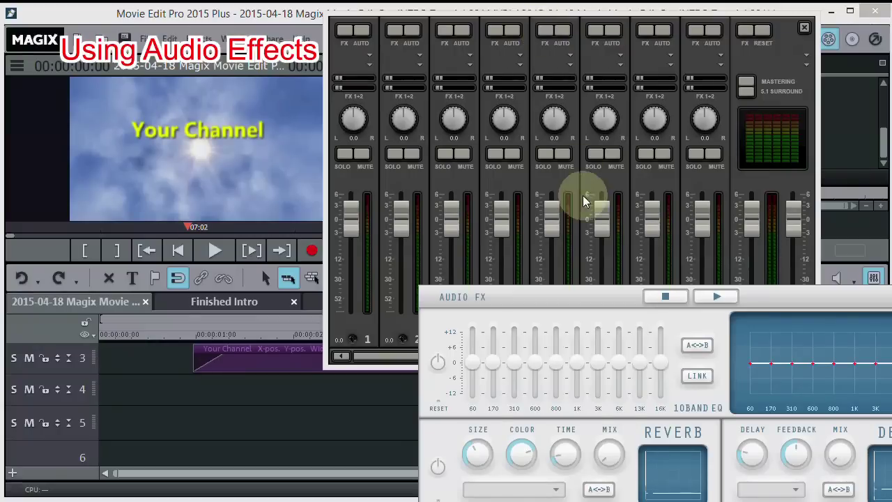
drag(579, 295, 473, 88)
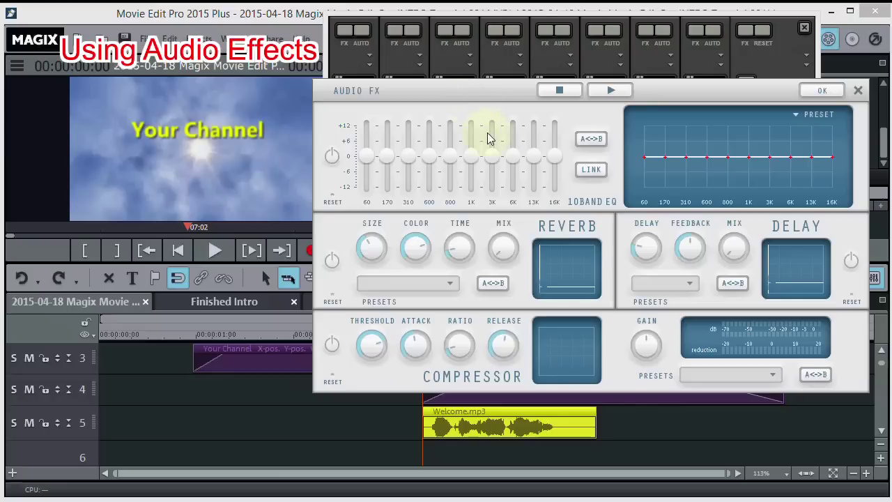
click(330, 261)
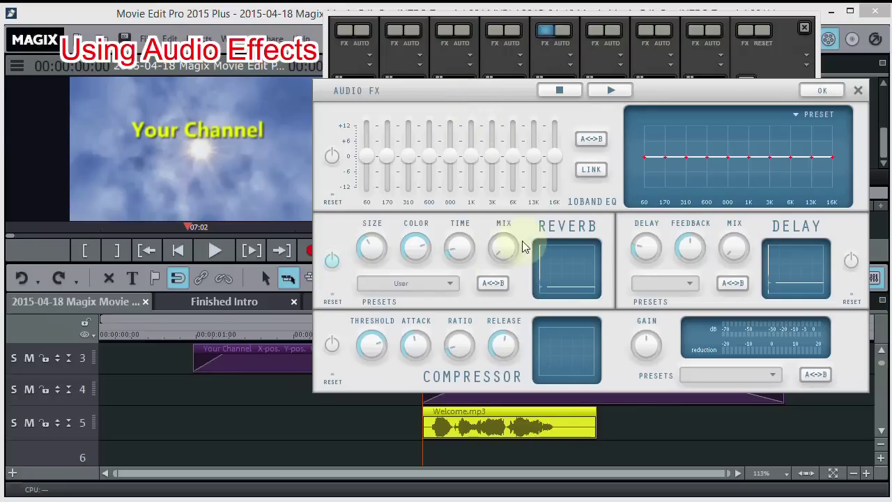
mouse_move(495, 252)
mouse_down()
mouse_move(493, 237)
mouse_move(504, 265)
mouse_move(504, 244)
mouse_up()
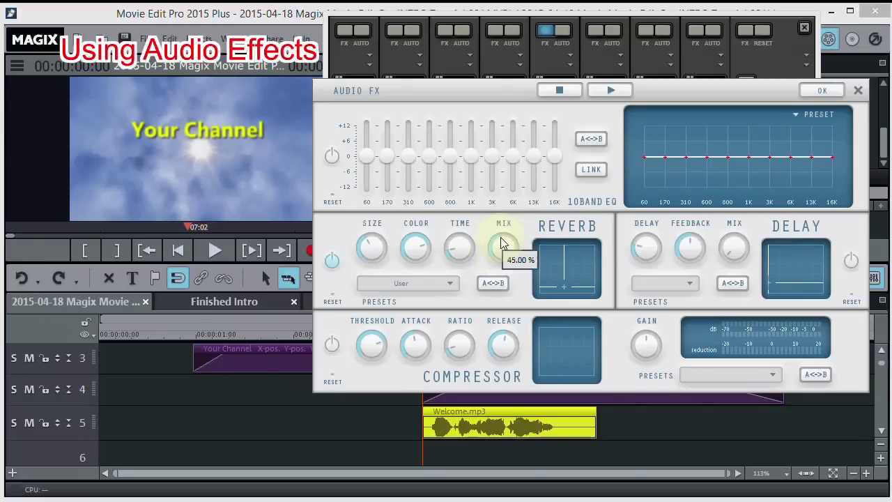
Listen to the welcome voice with the reverb applied, and close the audio effects and the mixer.
click(610, 92)
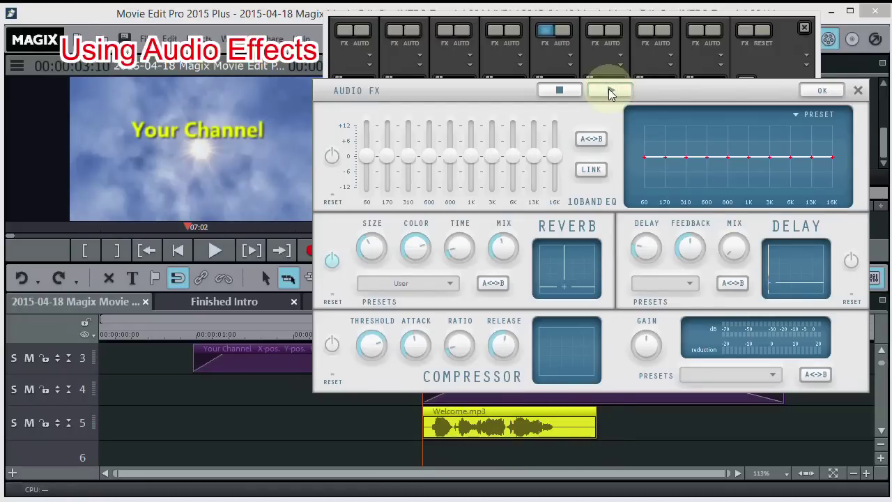
click(610, 92)
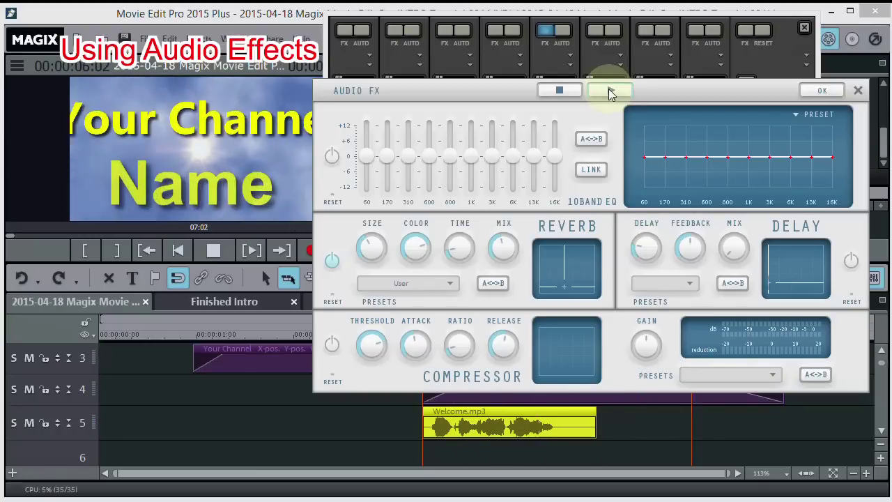
click(856, 90)
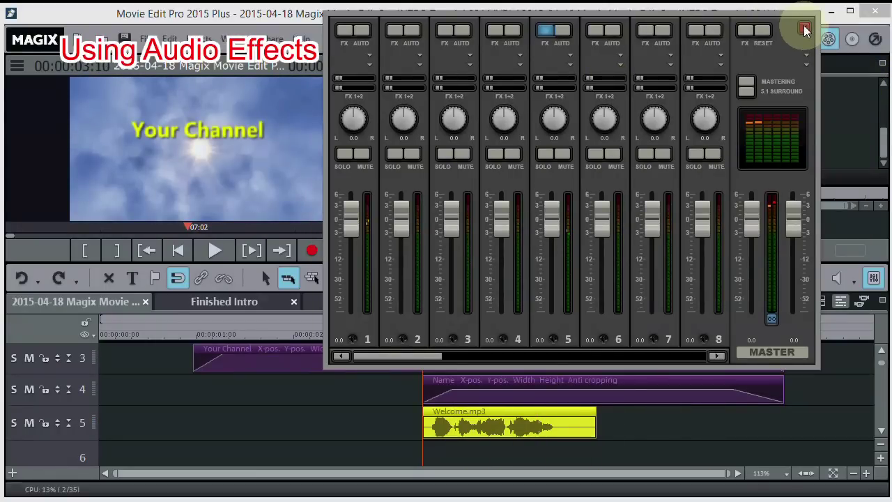
click(805, 30)
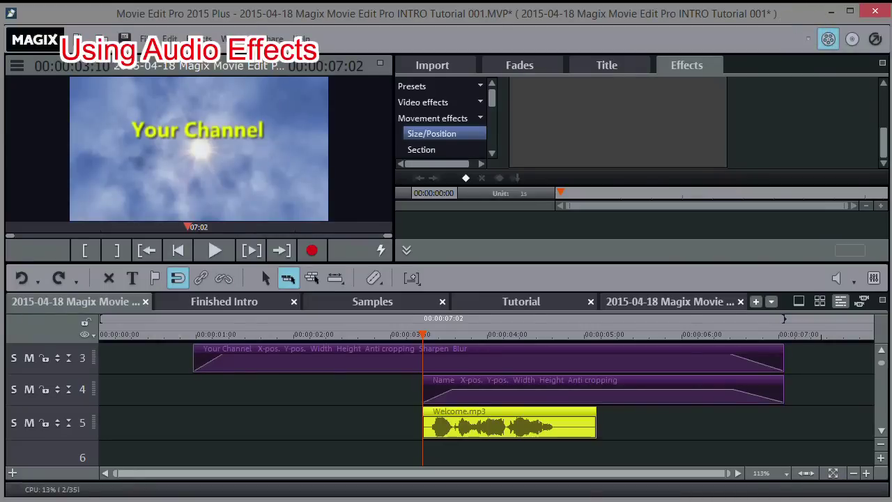
Adjust the volume of the Welcome.mp3 clip down and up directly on its track.
click(520, 430)
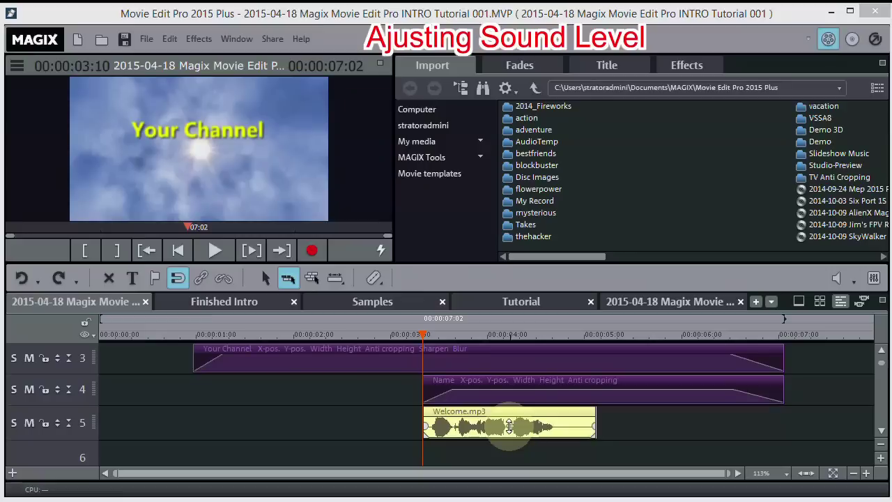
drag(509, 423, 526, 347)
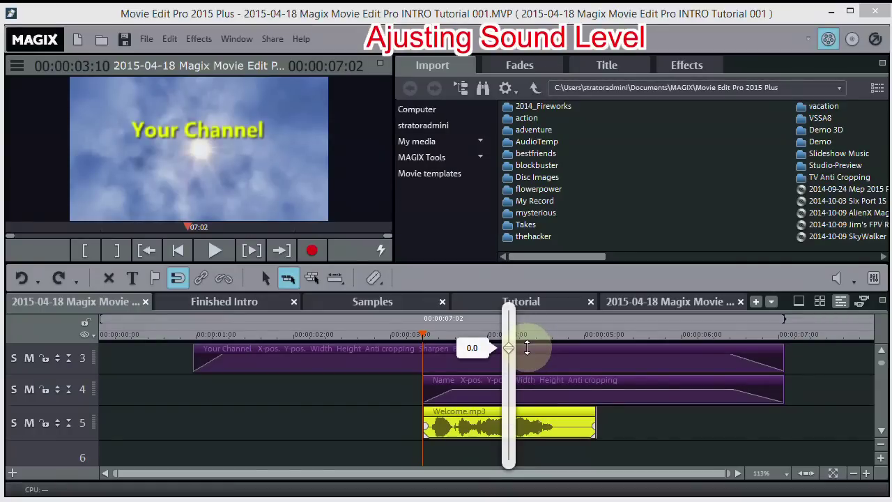
drag(527, 348, 527, 457)
drag(527, 359, 528, 358)
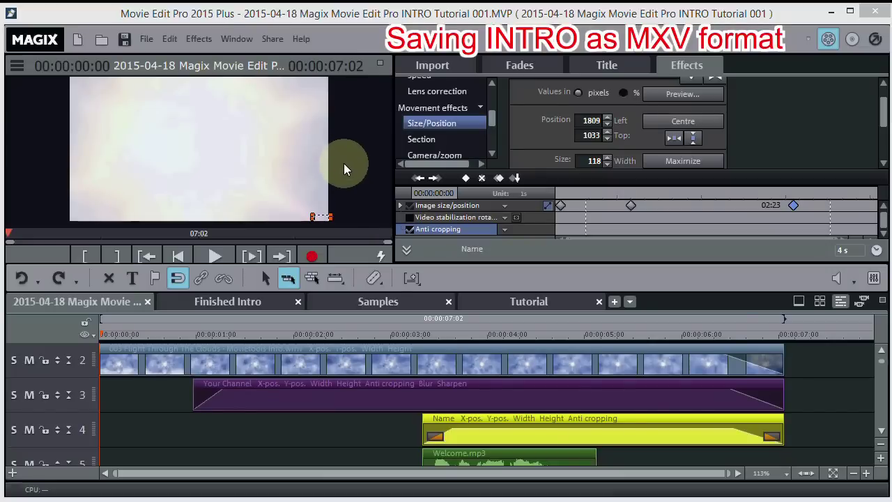
Set up an export of the intro as MAGIX video with the file name Sun Cloud Introl 001.mxv.
click(148, 39)
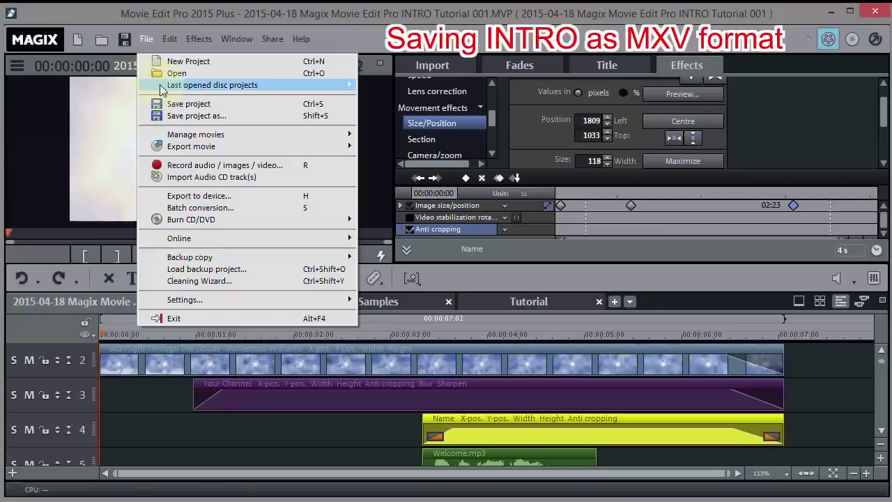
mouse_move(180, 145)
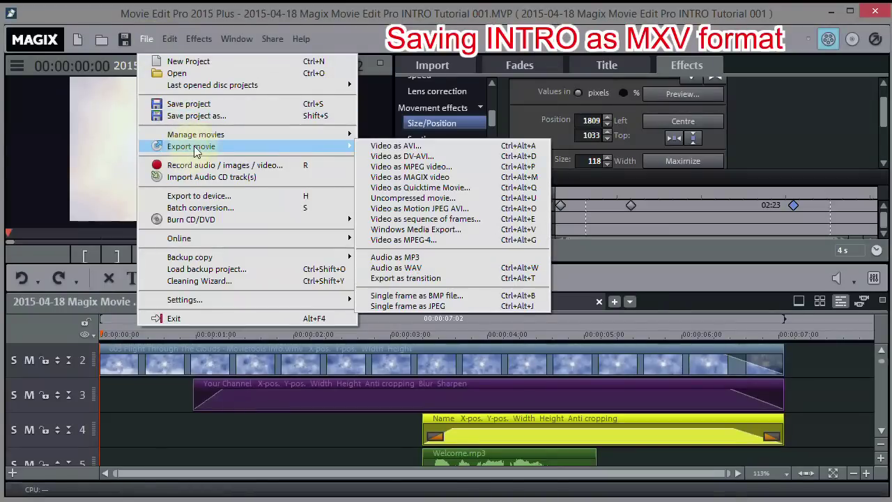
click(424, 178)
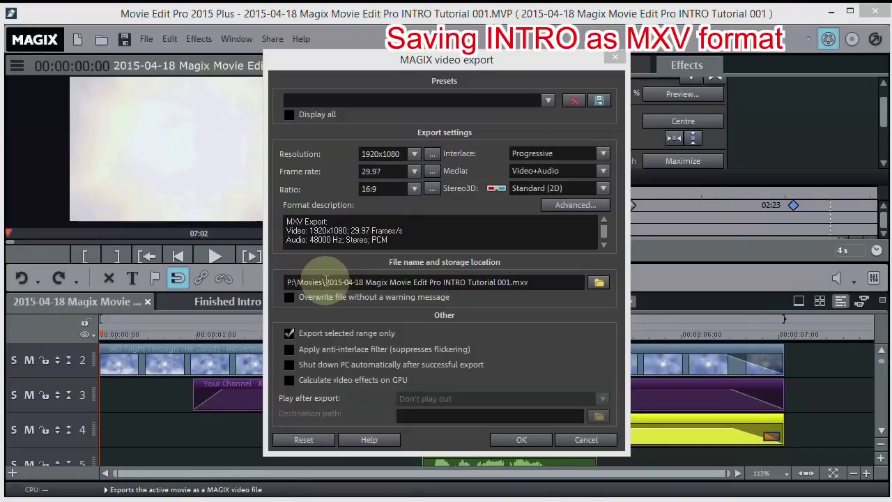
drag(326, 279, 494, 282)
click(499, 283)
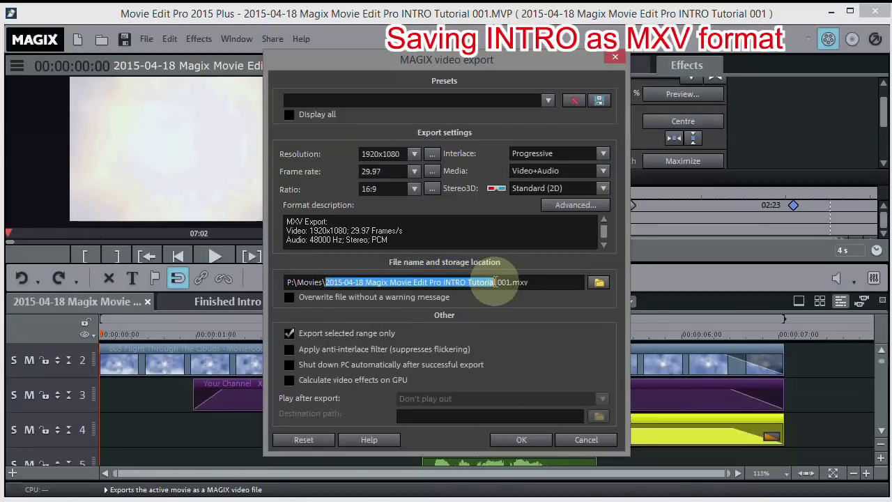
text(Sun)
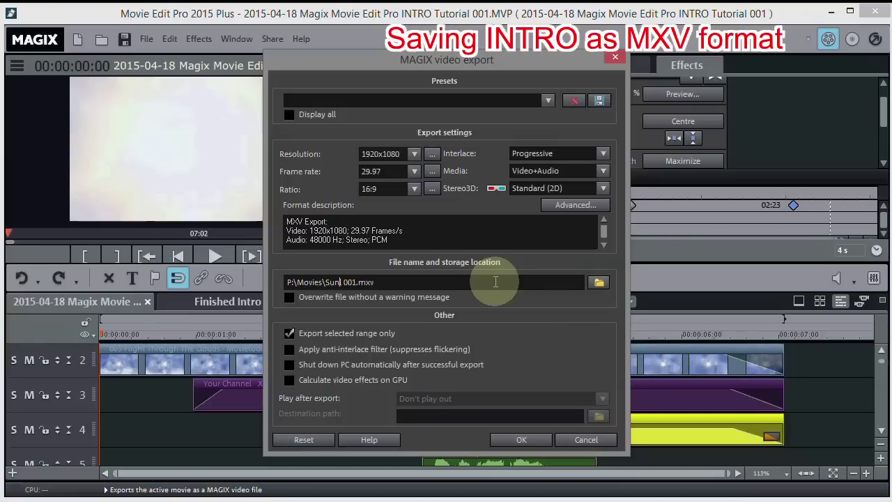
text( Cloud T)
key(BackSpace)
text(Introl)
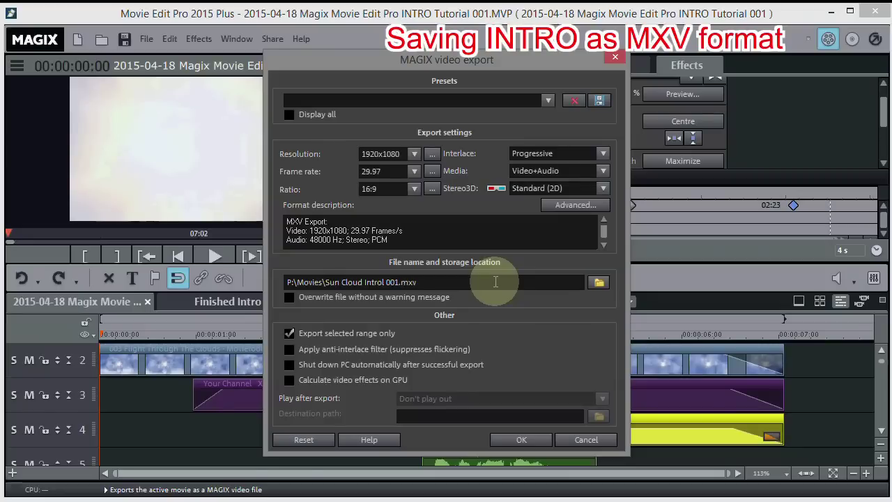
Choose the !Introduction folder in P:\Videos HD Camera as the storage location and run the MXV export.
click(599, 283)
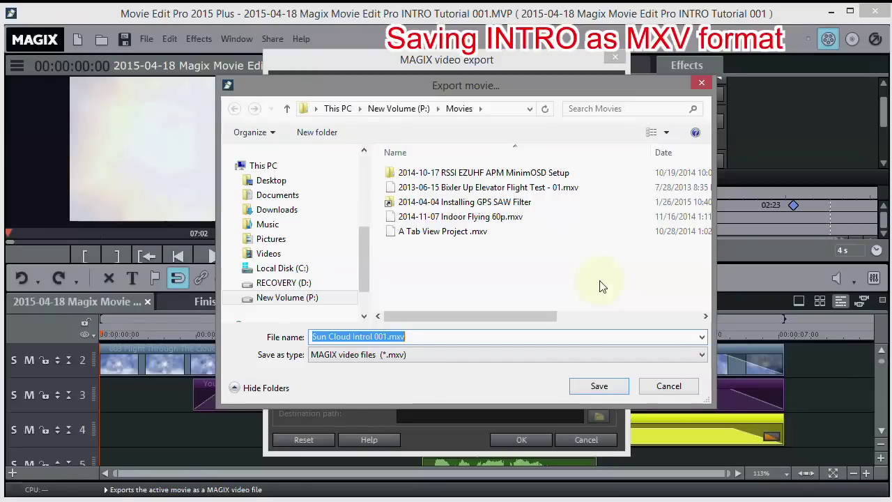
click(301, 300)
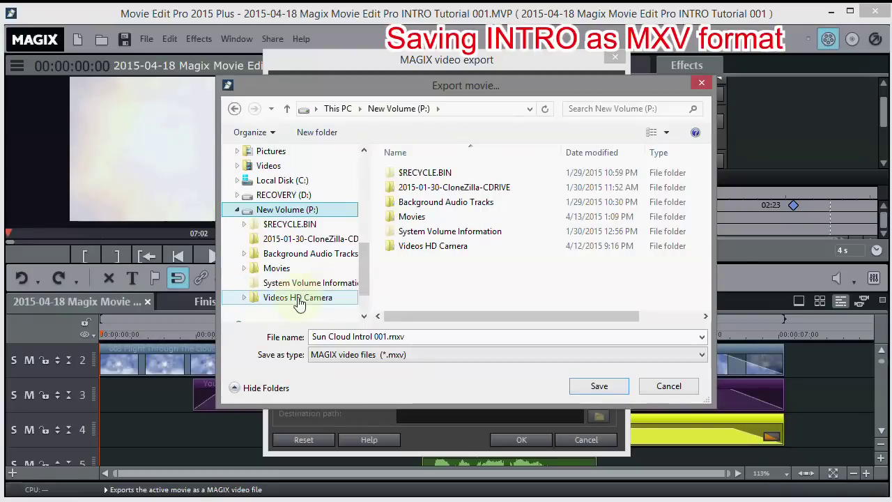
click(298, 299)
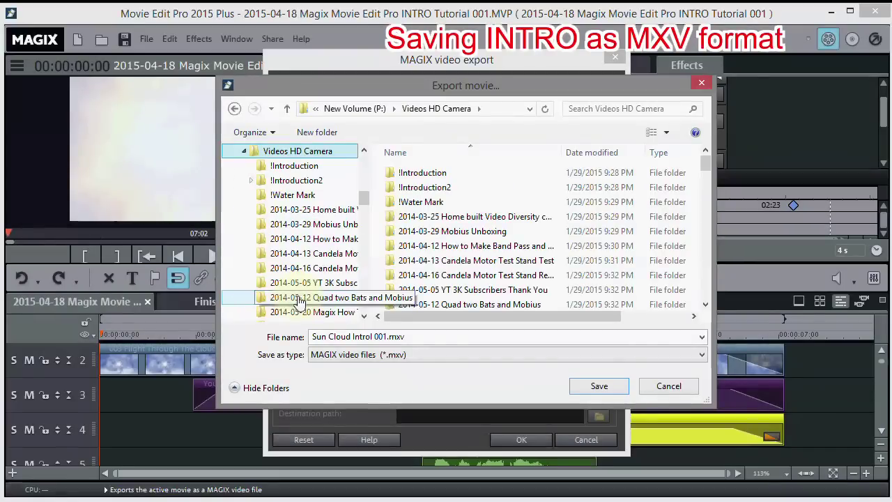
double_click(421, 174)
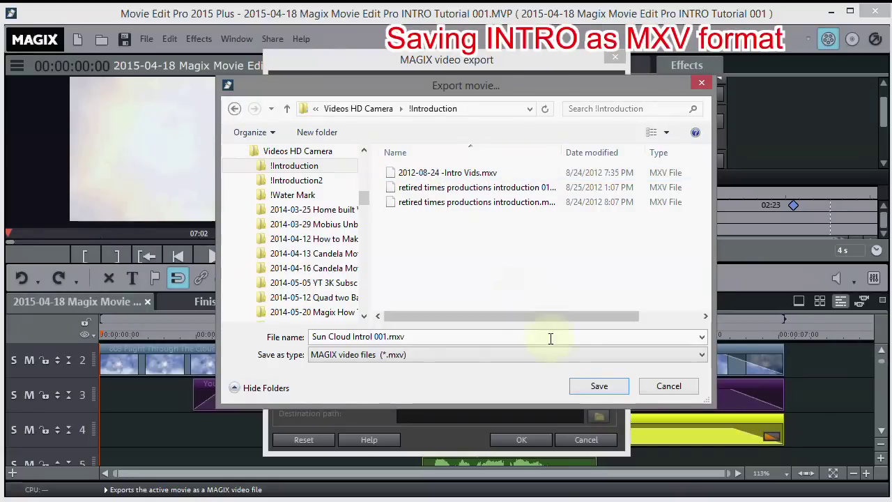
click(590, 389)
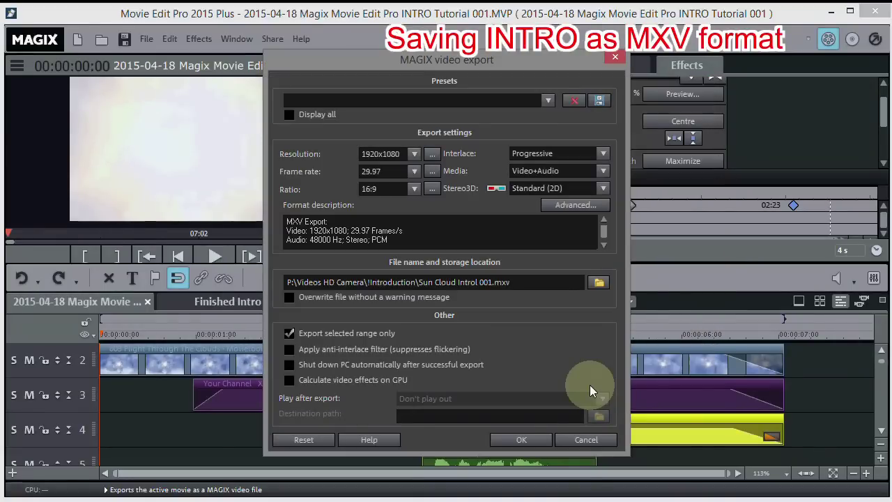
click(520, 439)
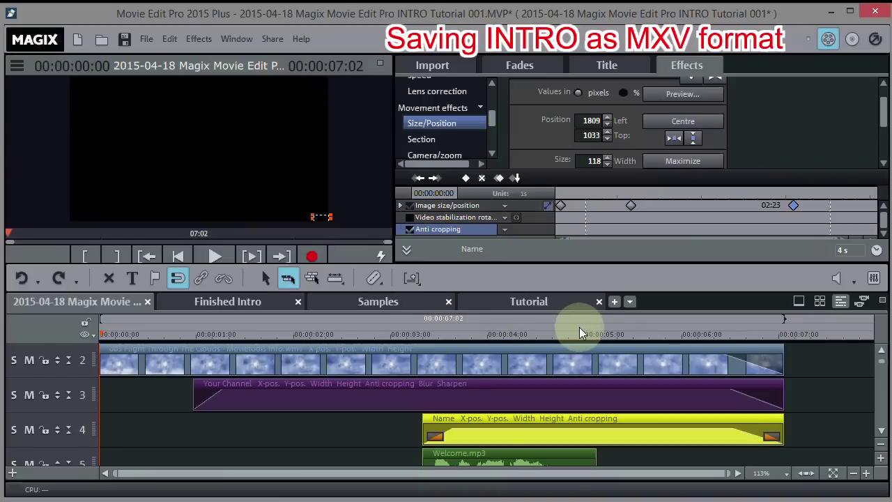
Place Sun Cloud Introl 001.mxv from File Explorer's !Introduction folder at the start of track 1 in a new movie and play it.
click(615, 302)
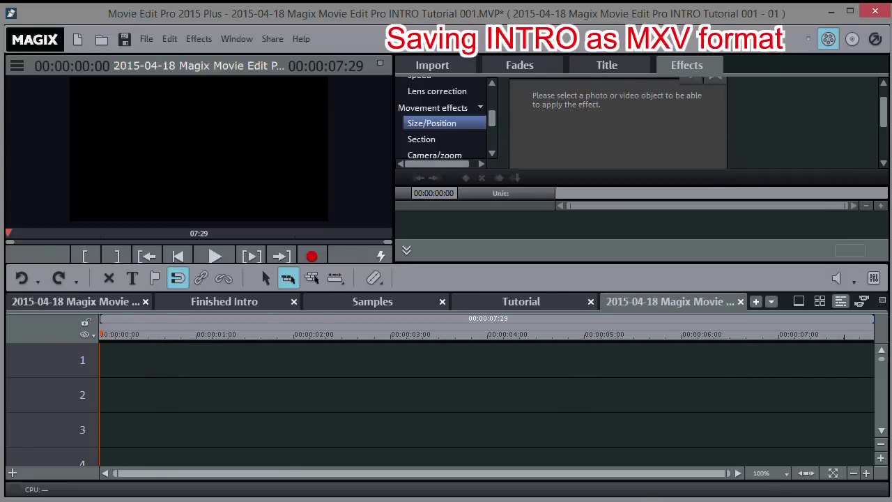
key(alt+Tab)
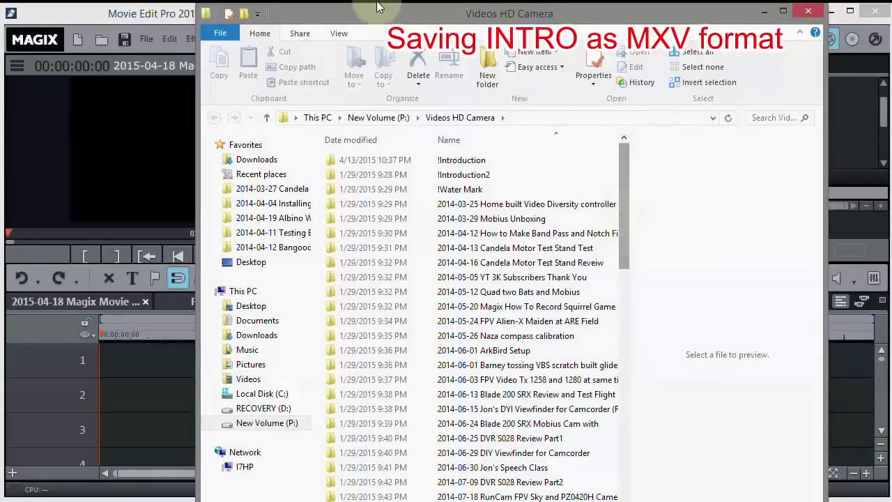
double_click(451, 161)
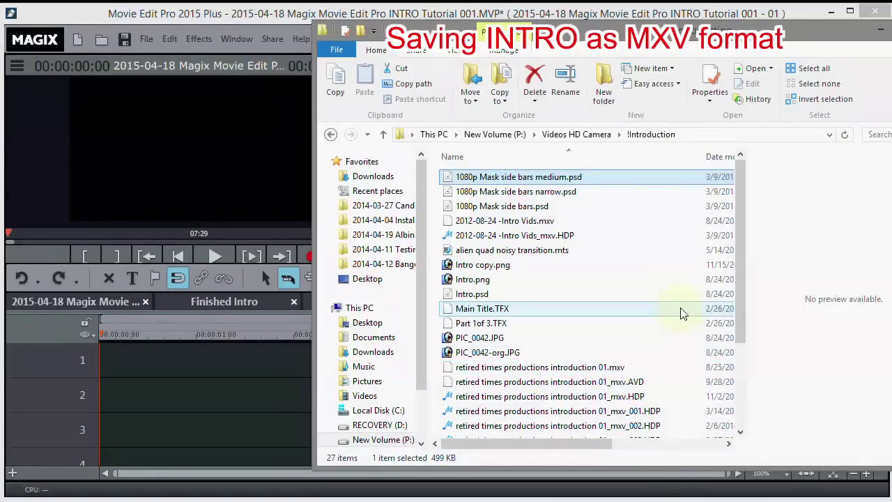
drag(741, 295, 731, 407)
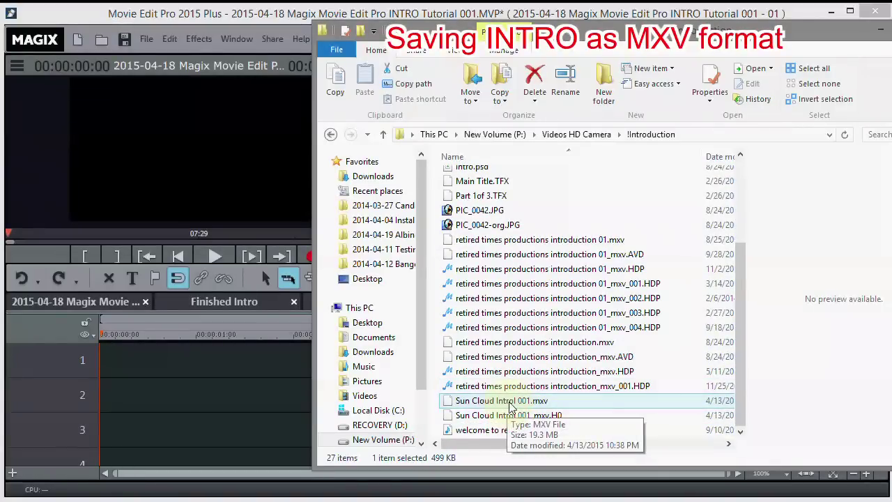
drag(523, 408, 113, 353)
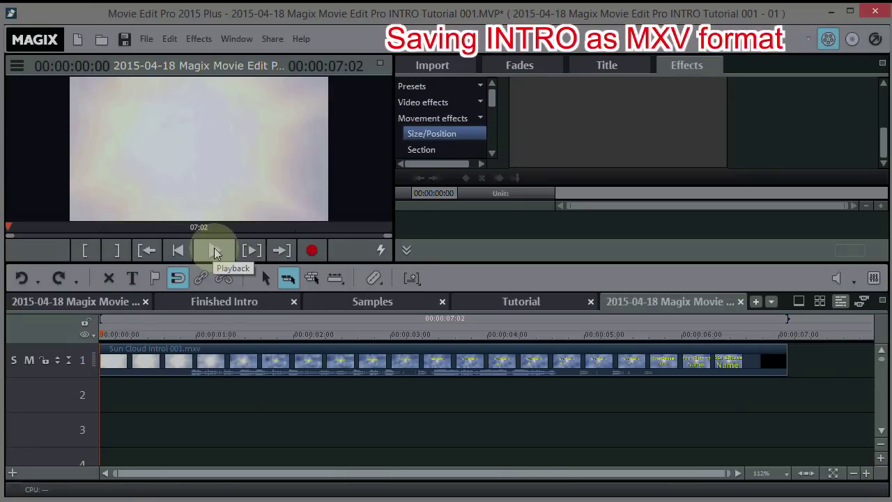
click(214, 255)
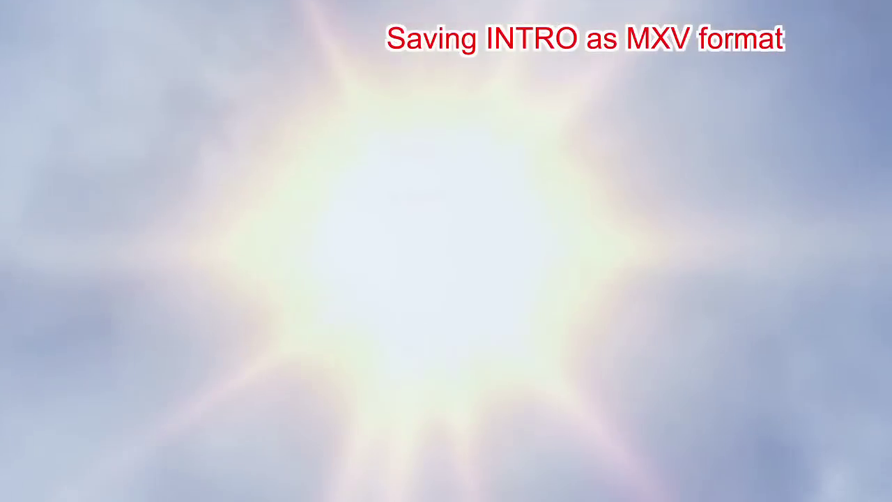